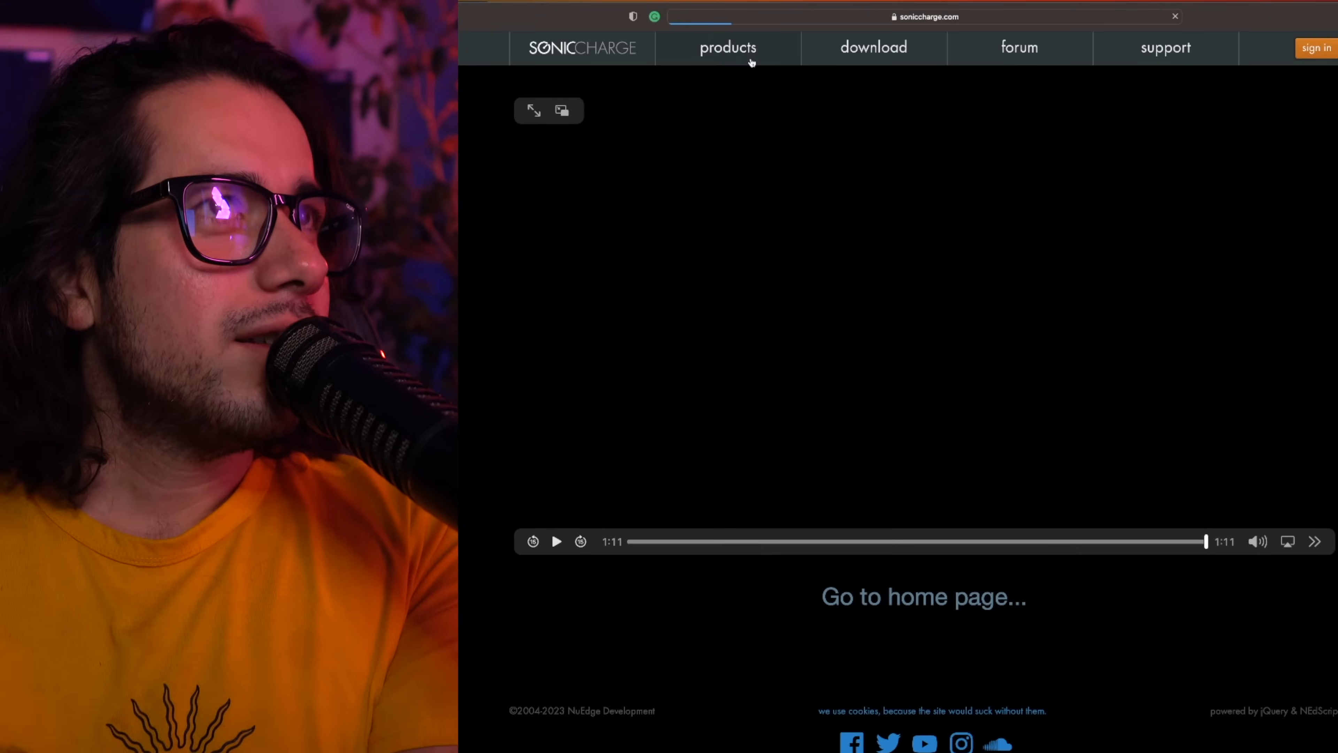
# Open the Synplant 2 page from Sonic Charge's products list.
pyautogui.click(749, 50)
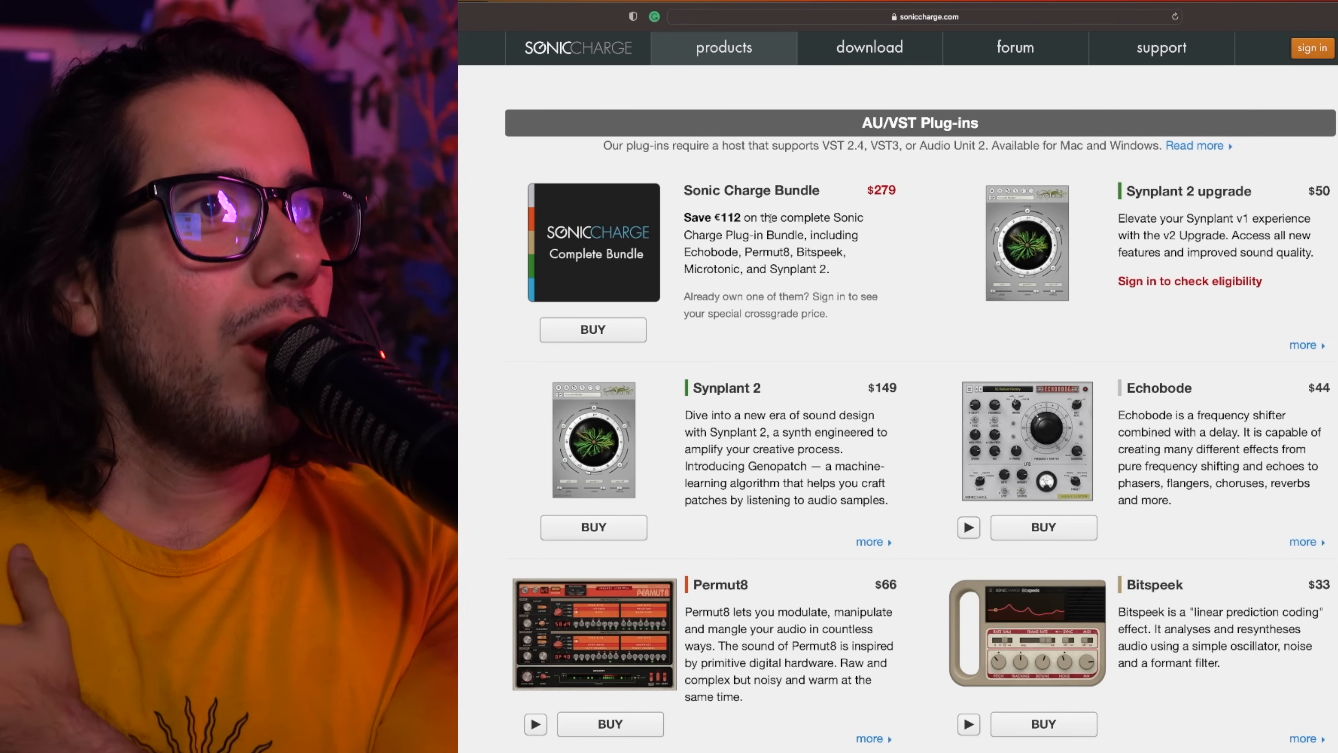
pyautogui.click(763, 390)
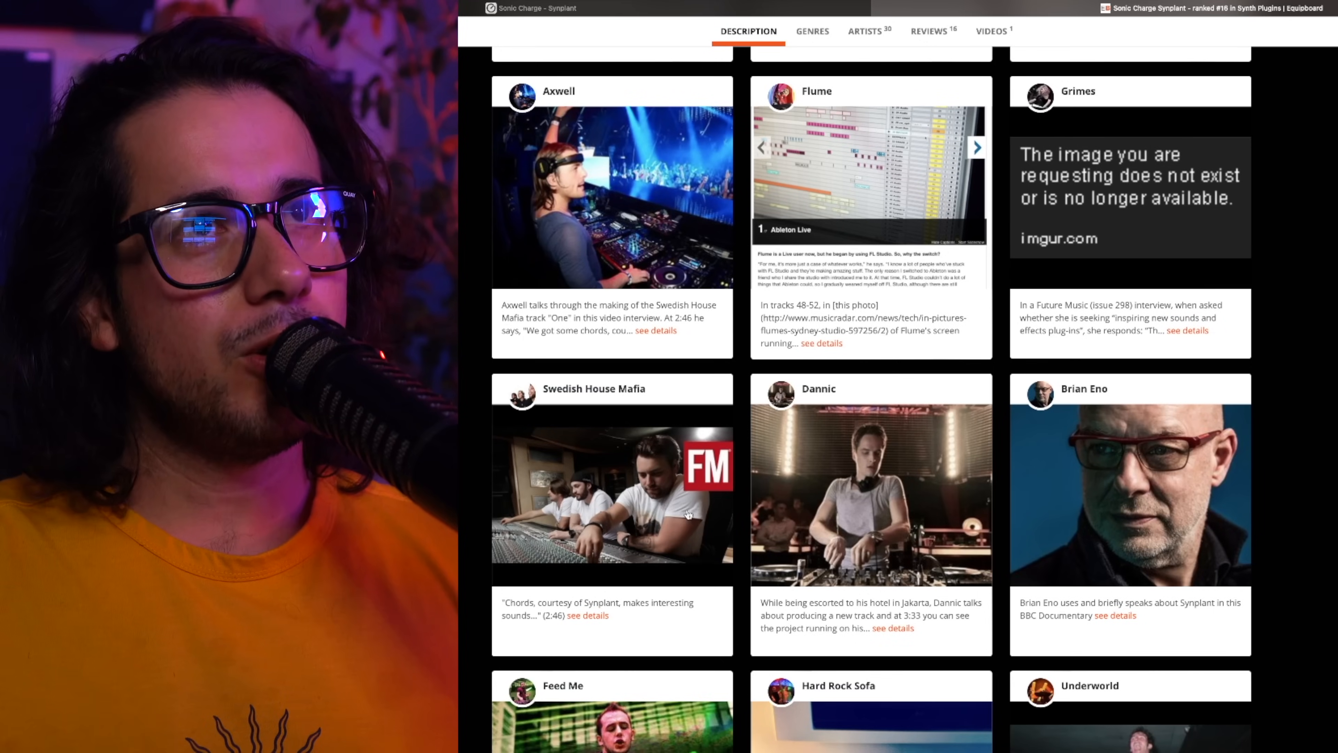
# Look through the artists listed as Synplant users on its Equipboard page.
pyautogui.scroll(-2, 683, 514)
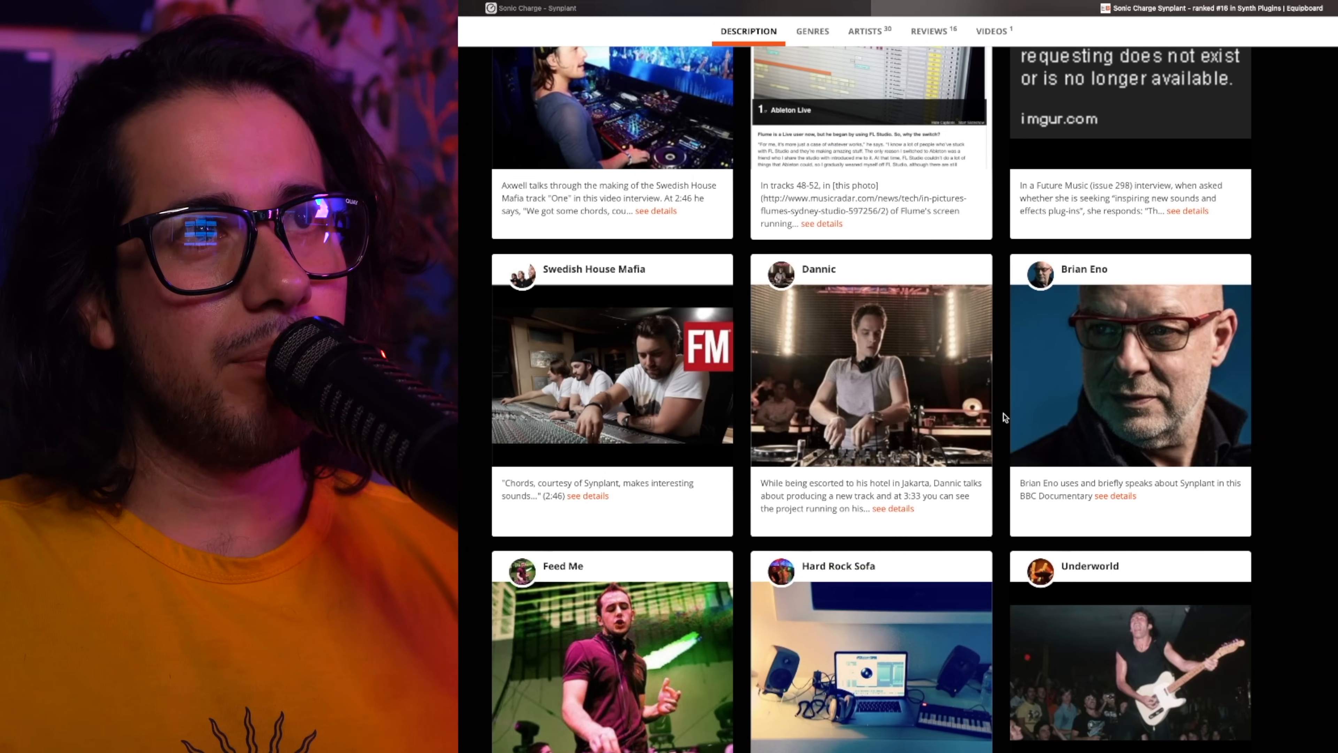
pyautogui.scroll(-2, 1004, 417)
pyautogui.scroll(-8, 747, 543)
pyautogui.scroll(-2, 707, 563)
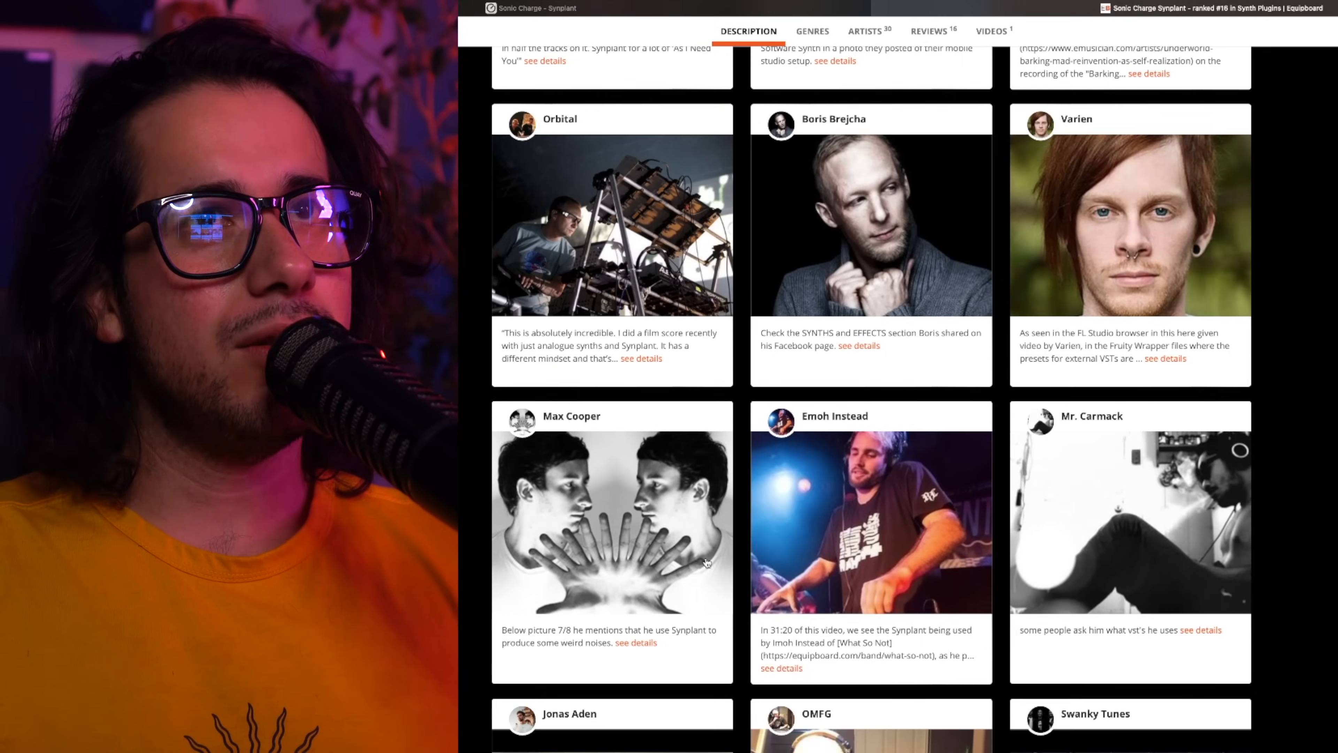
pyautogui.scroll(-8, 707, 563)
pyautogui.scroll(10, 707, 563)
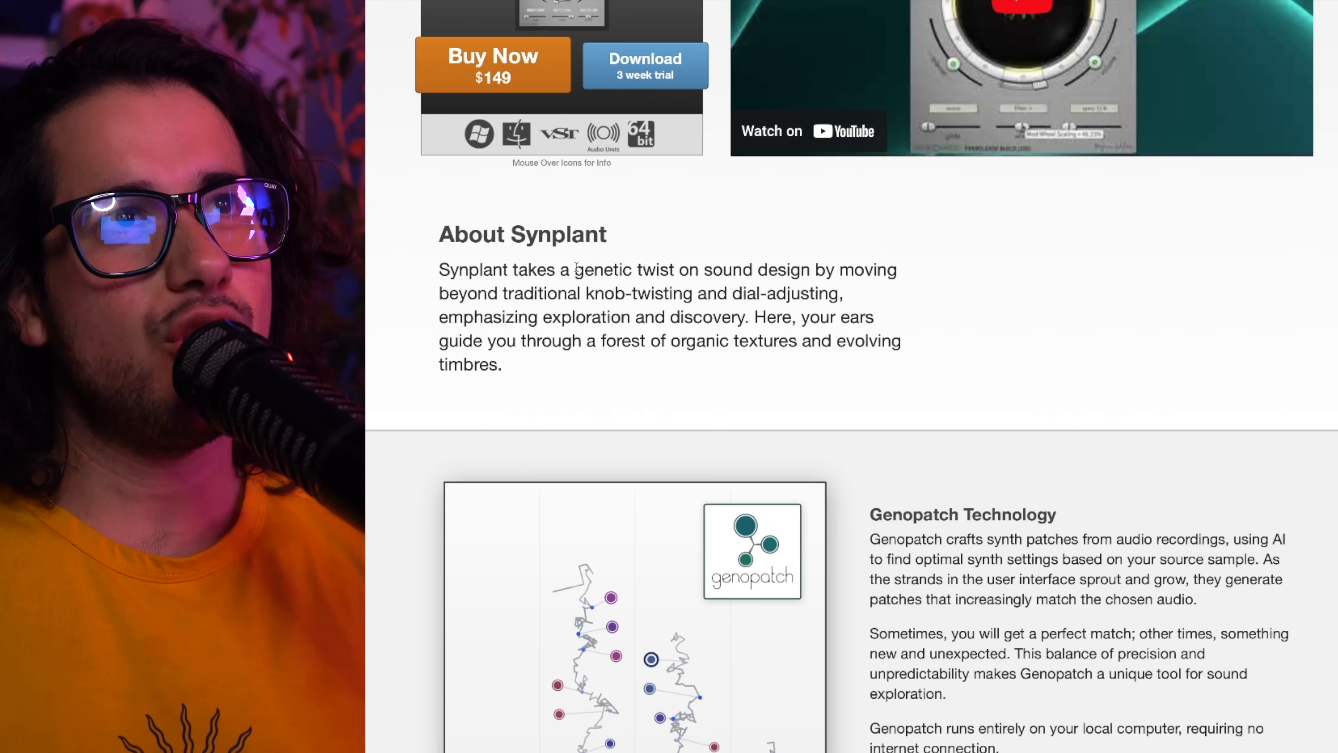
# Read the About Synplant and Genopatch Technology sections of the product page, highlighting passages along the way.
pyautogui.moveTo(576, 269); pyautogui.dragTo(662, 279)
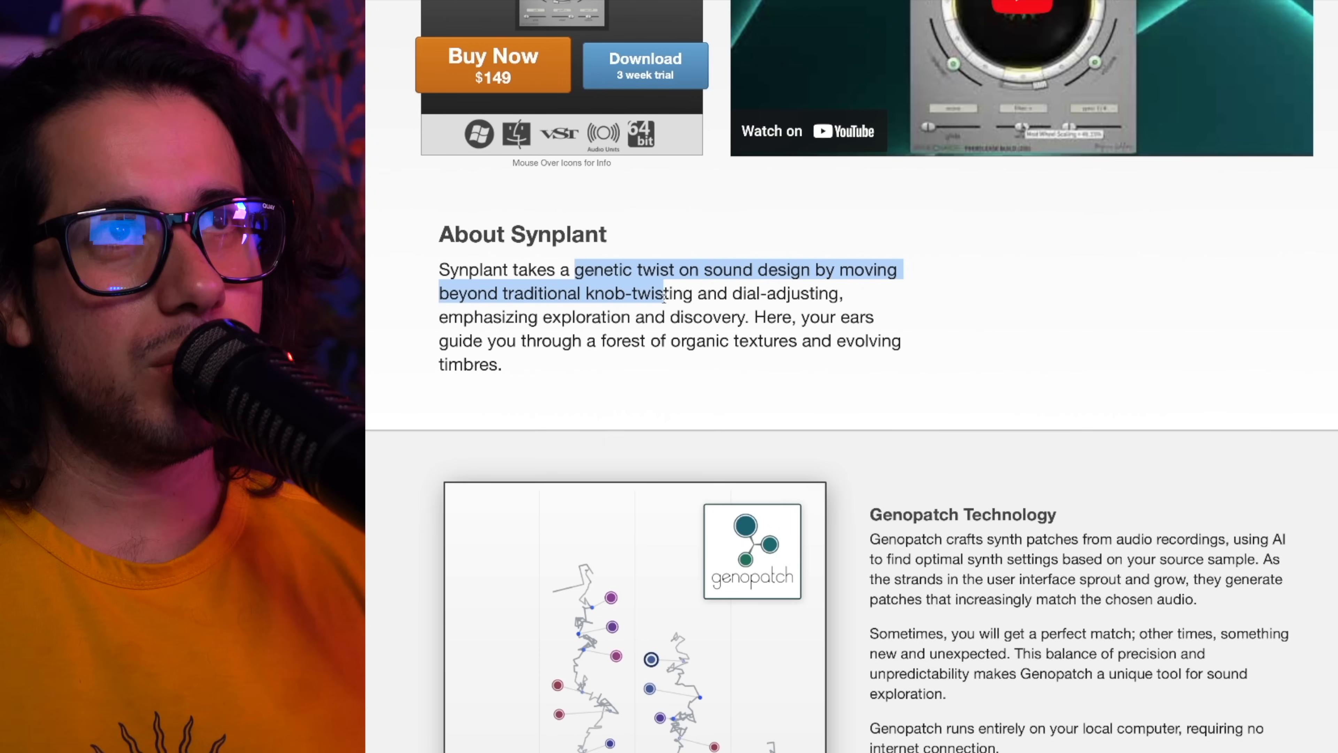
pyautogui.click(739, 298)
pyautogui.scroll(-6, 732, 316)
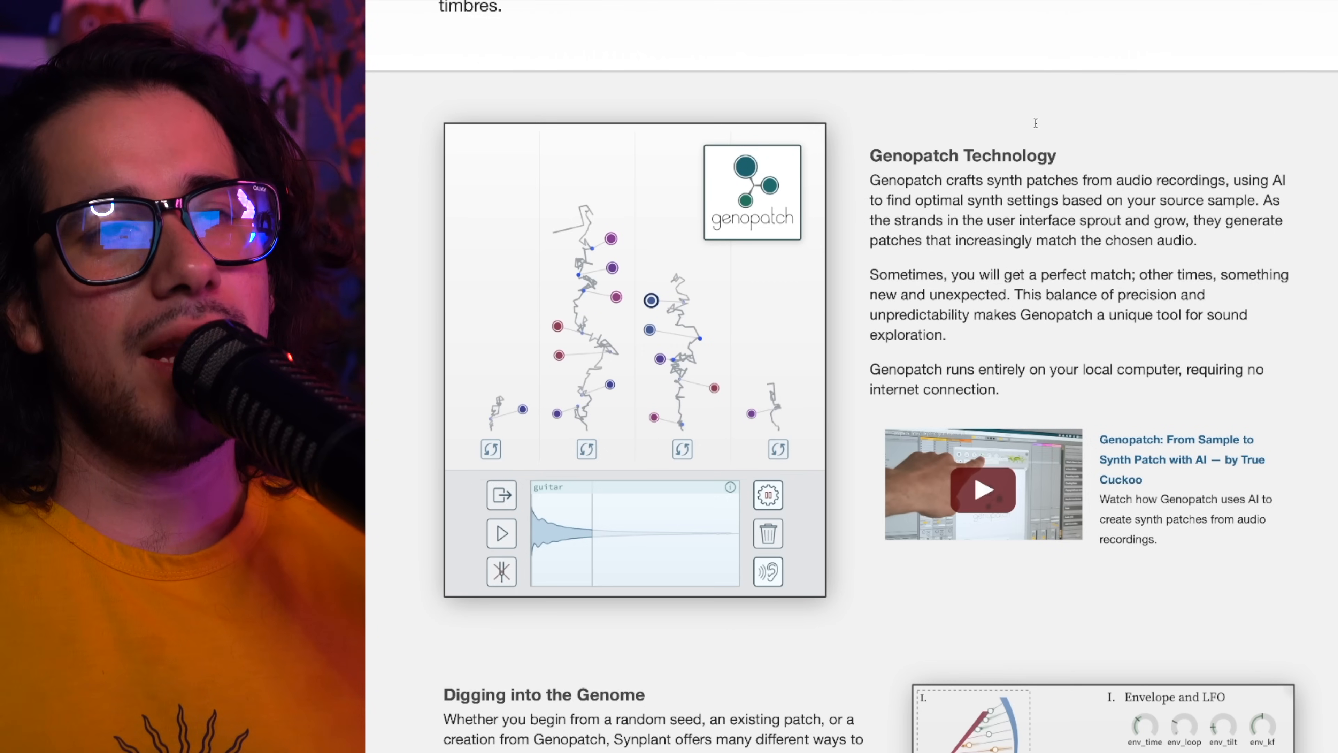
pyautogui.moveTo(870, 275); pyautogui.dragTo(979, 289)
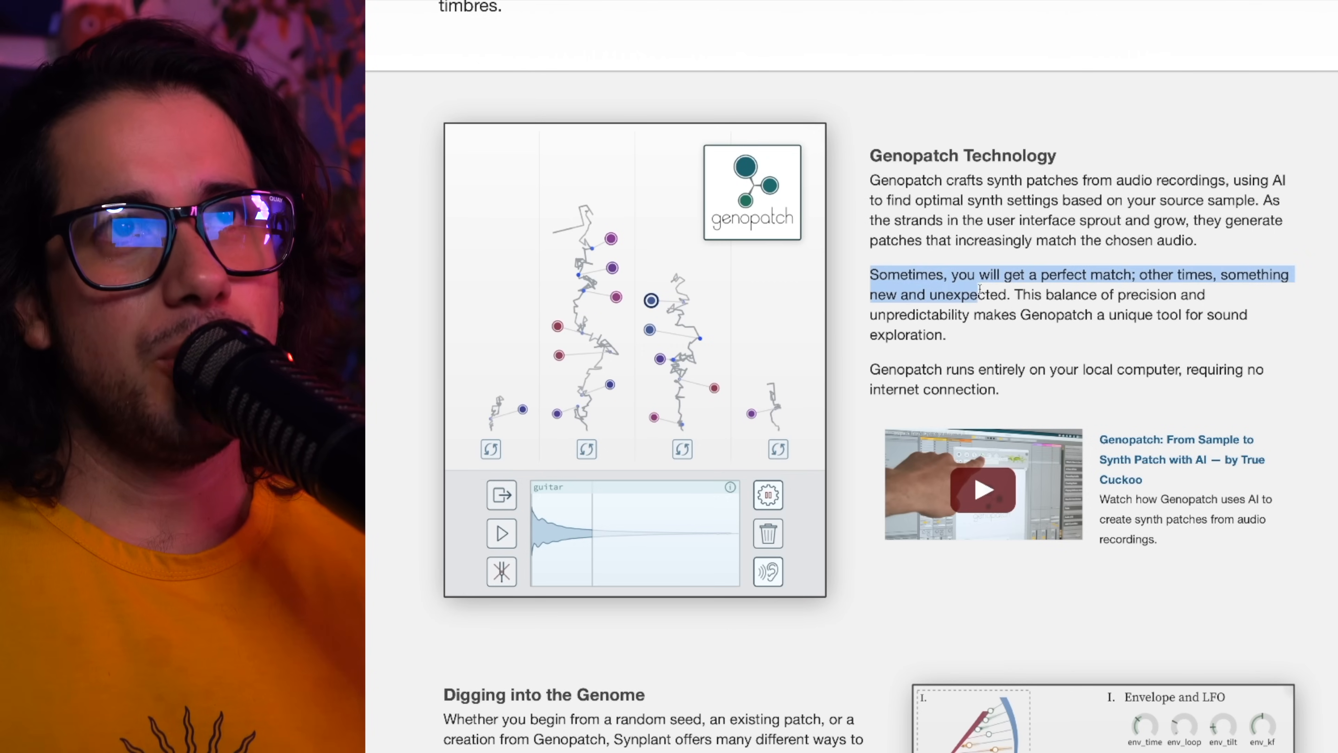
pyautogui.moveTo(1109, 281); pyautogui.dragTo(1041, 310)
pyautogui.click(1010, 300)
pyautogui.moveTo(1013, 299); pyautogui.dragTo(1040, 326)
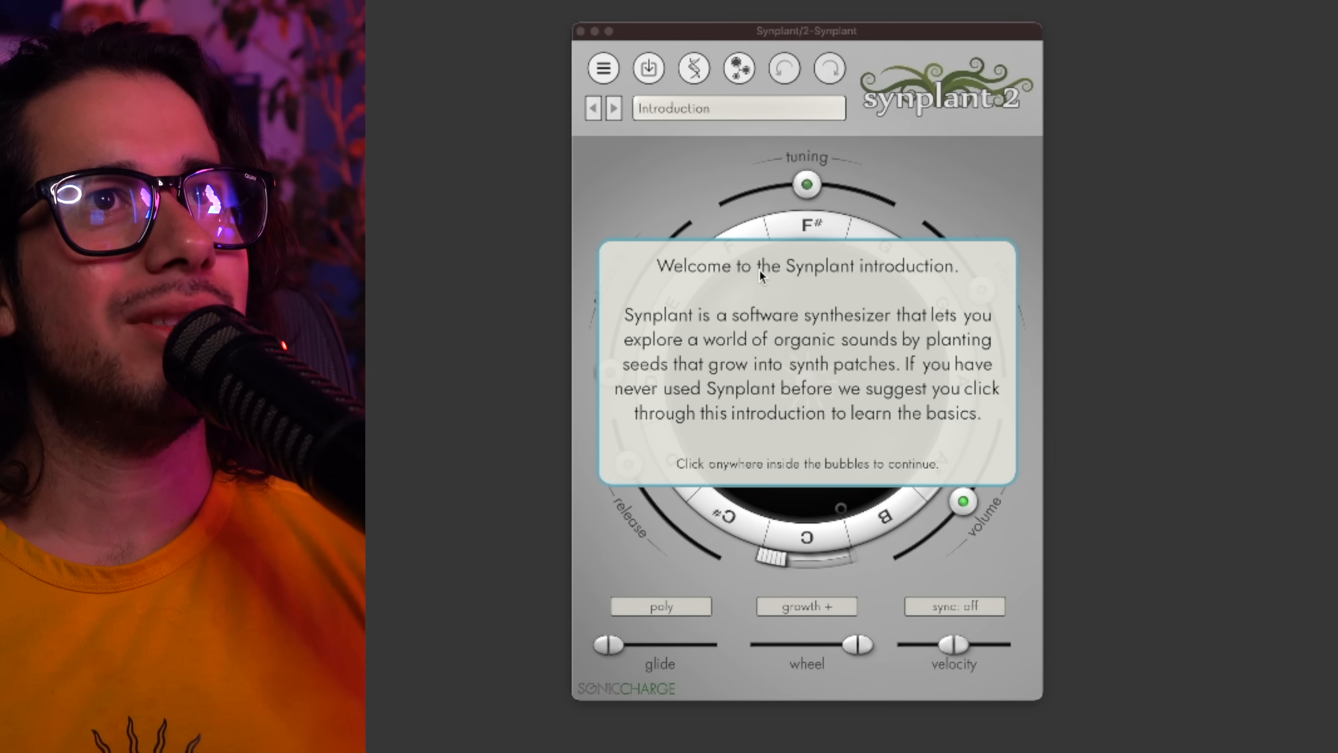
# Advance through the first Synplant introduction bubbles, including the explanation of the seed.
pyautogui.click(760, 270)
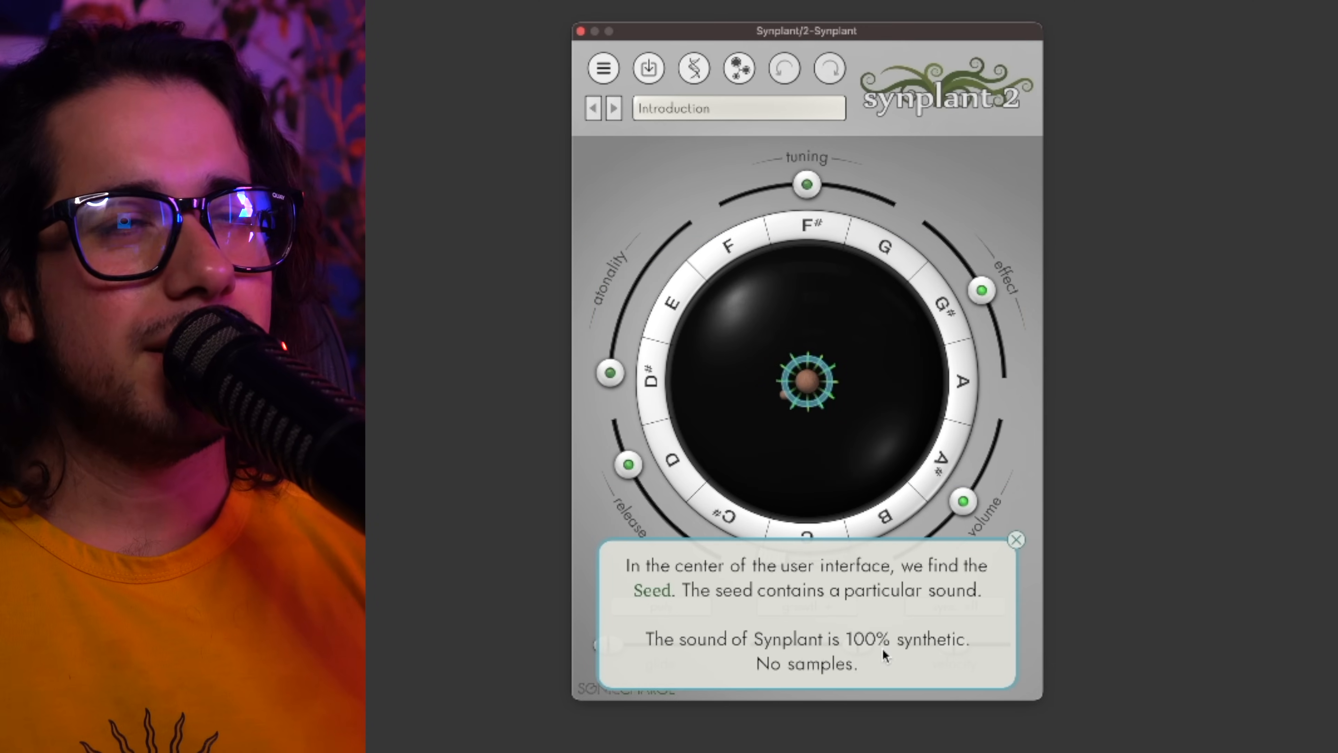
pyautogui.click(864, 622)
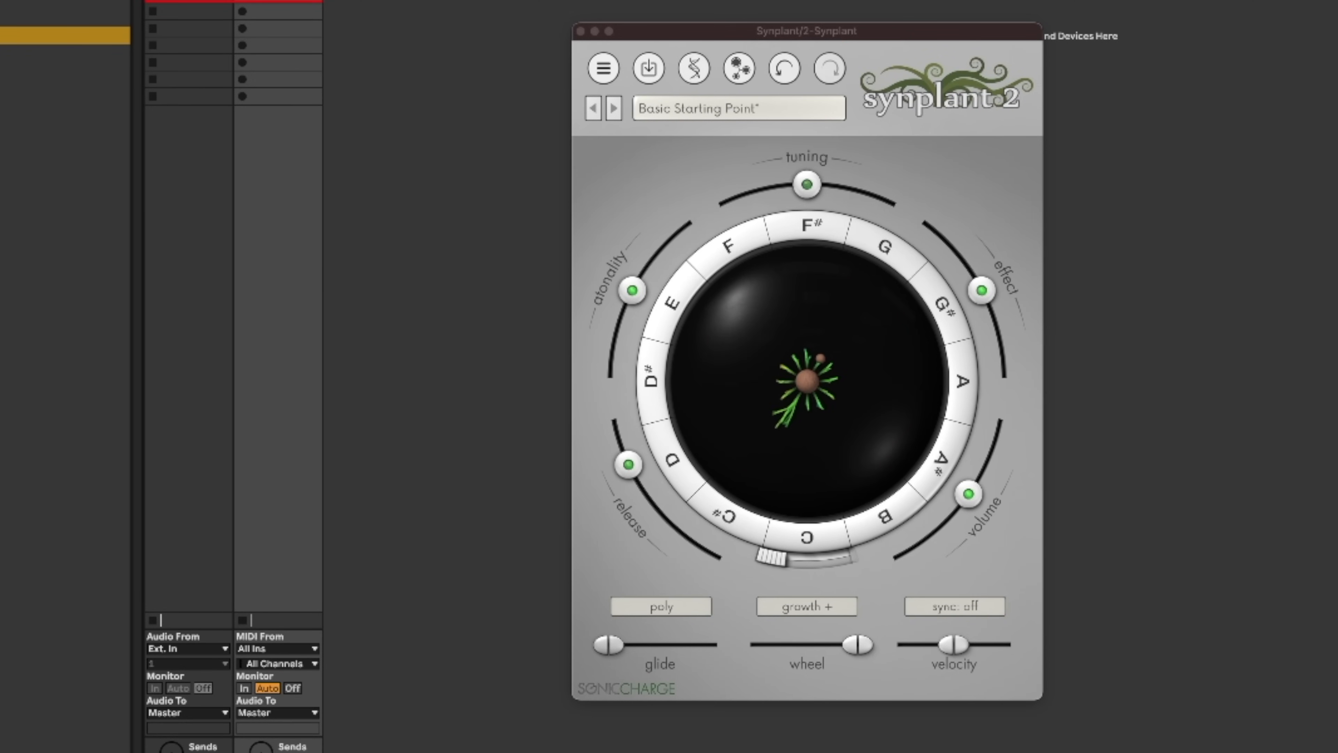
# Open Genopatch and audition samples from the Bass Shots folder of the DNB All Star 2 pack.
pyautogui.click(739, 67)
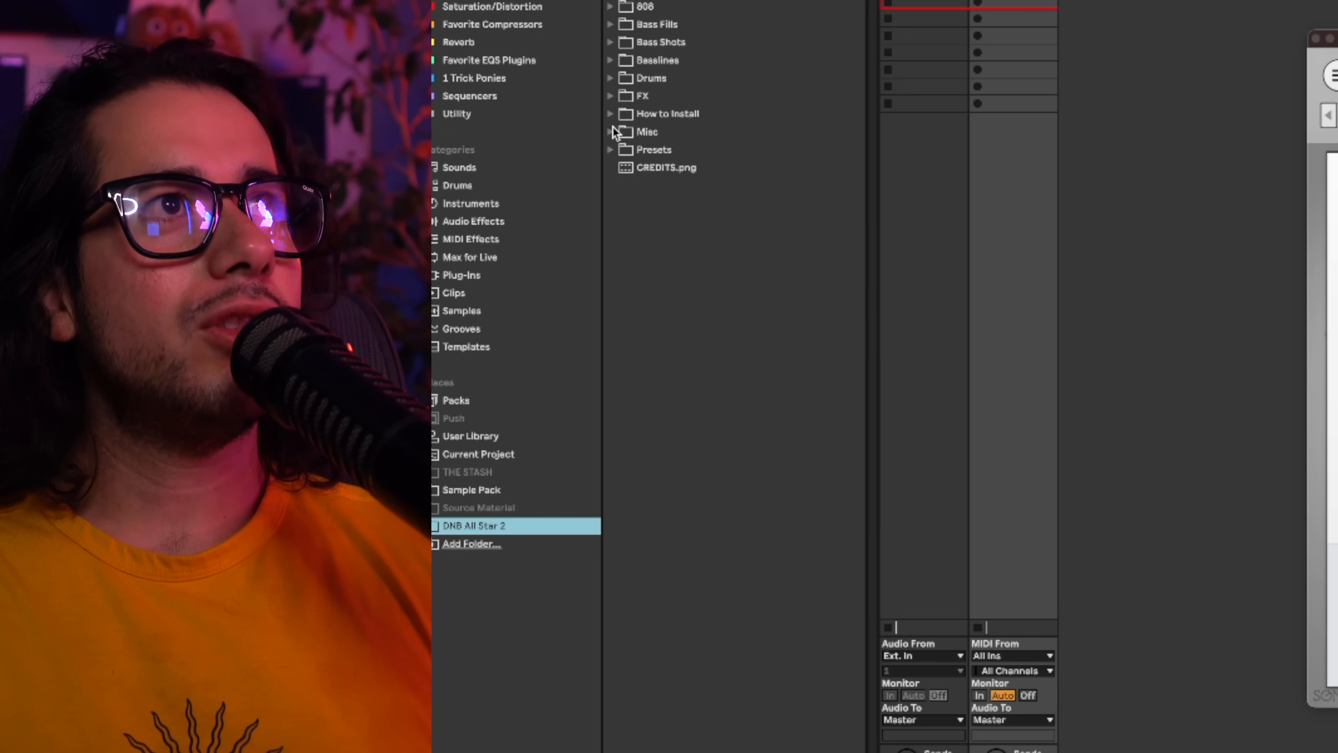
pyautogui.click(622, 45)
pyautogui.click(616, 44)
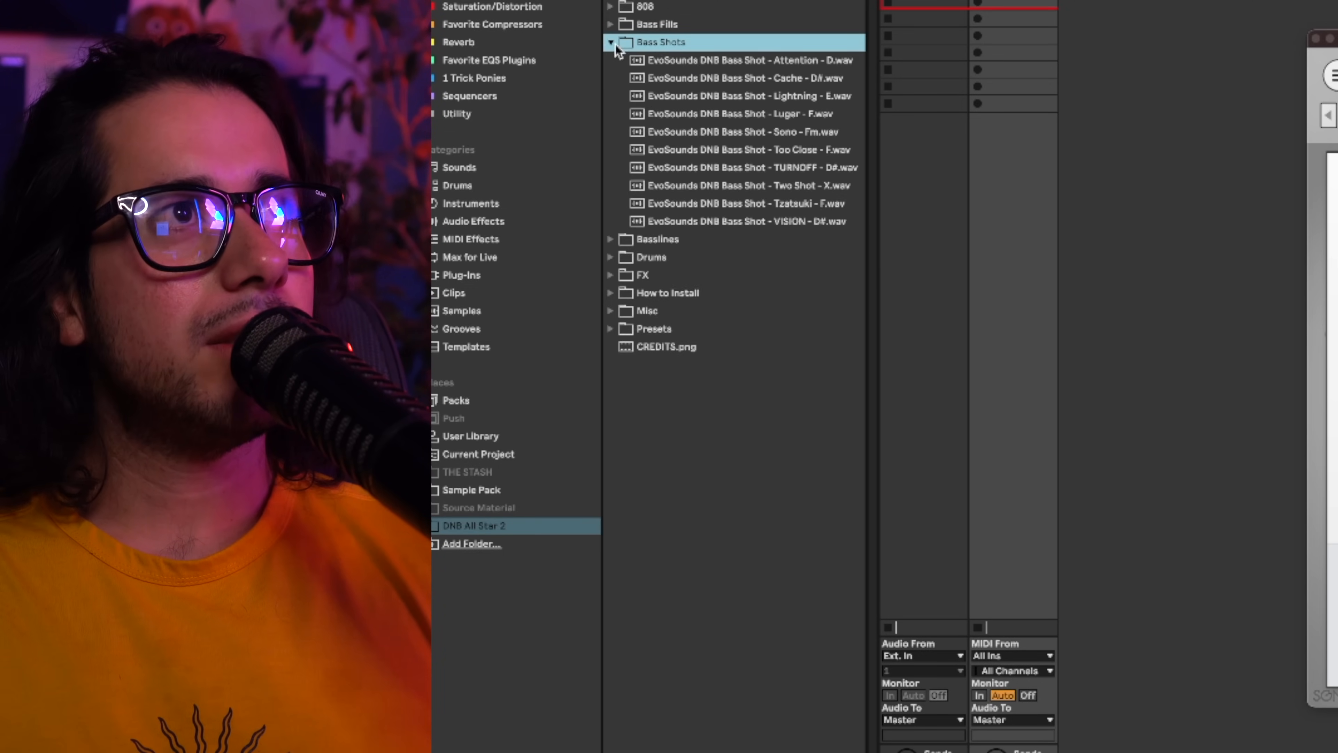
pyautogui.click(673, 114)
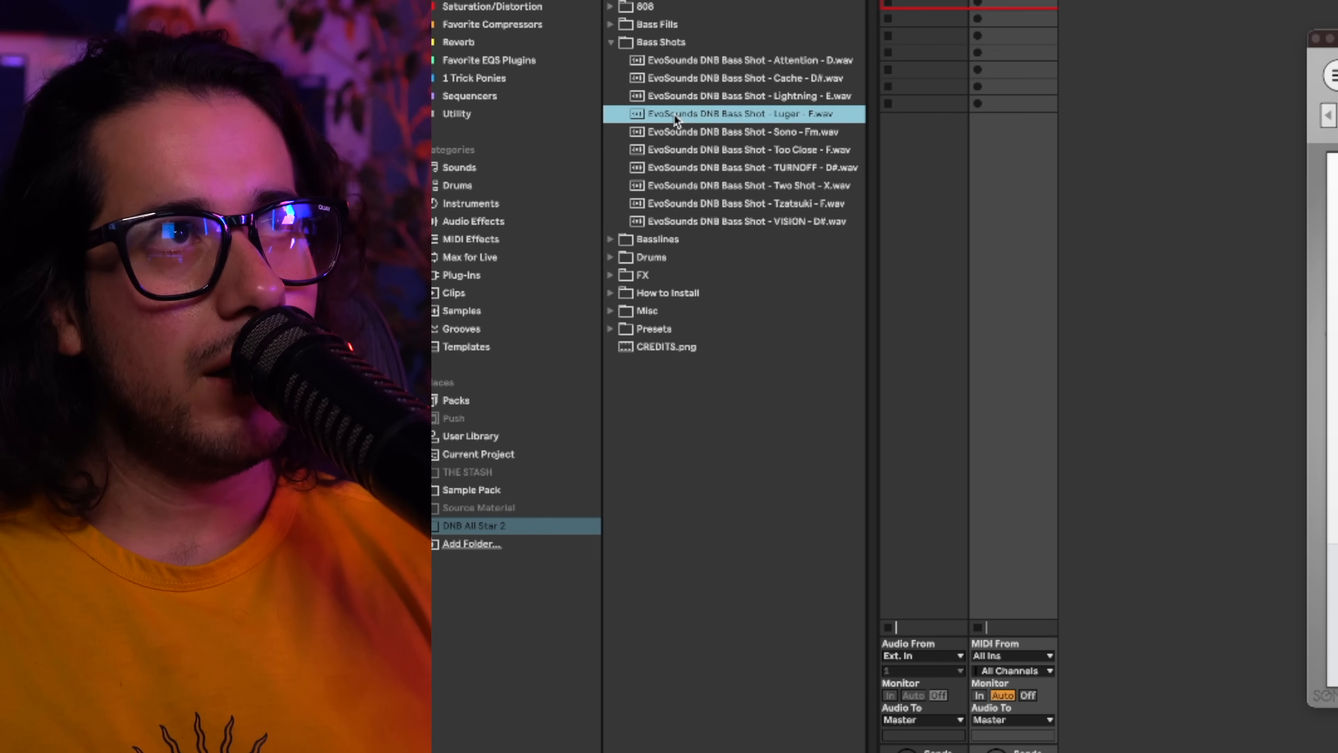
pyautogui.press('Down')
pyautogui.press('Down')
pyautogui.press('Down')
pyautogui.press('Up')
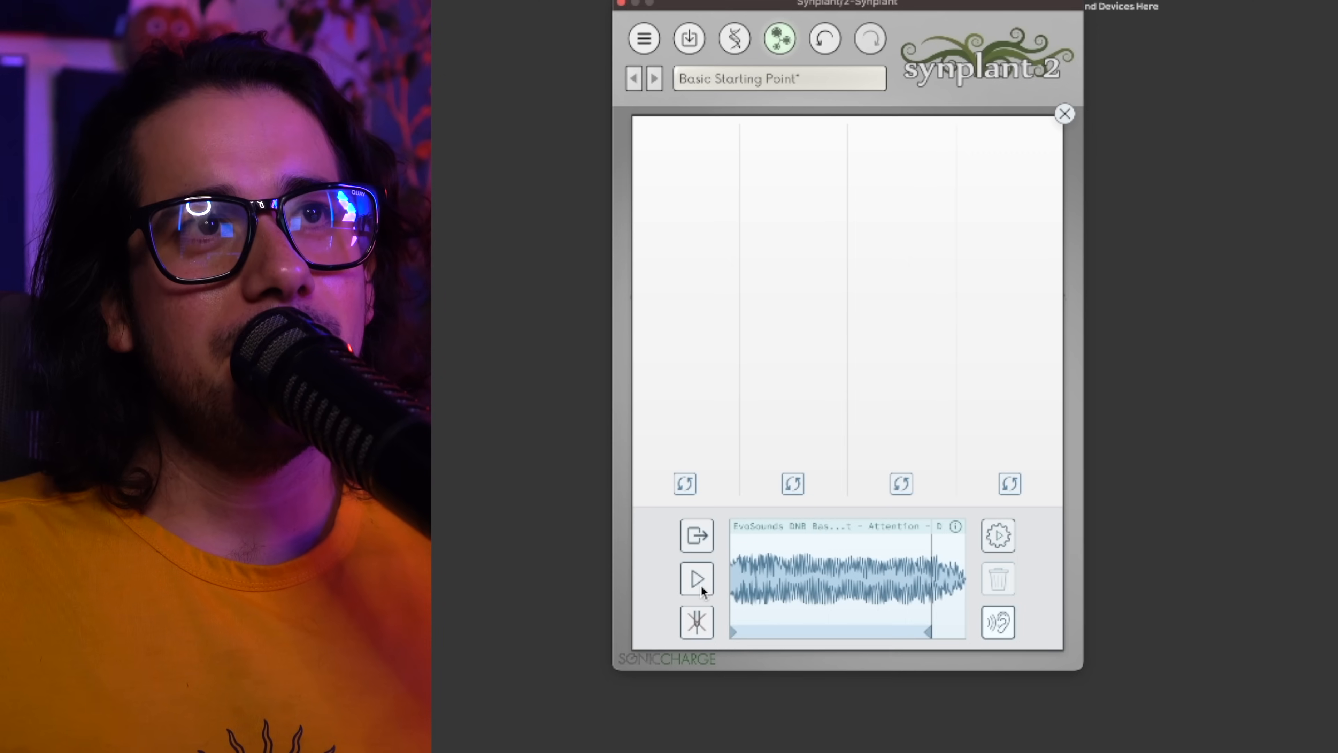
# Play the Attention - D and Luger - F bass shots as Genopatch reference sounds and generate patches from each.
pyautogui.click(702, 586)
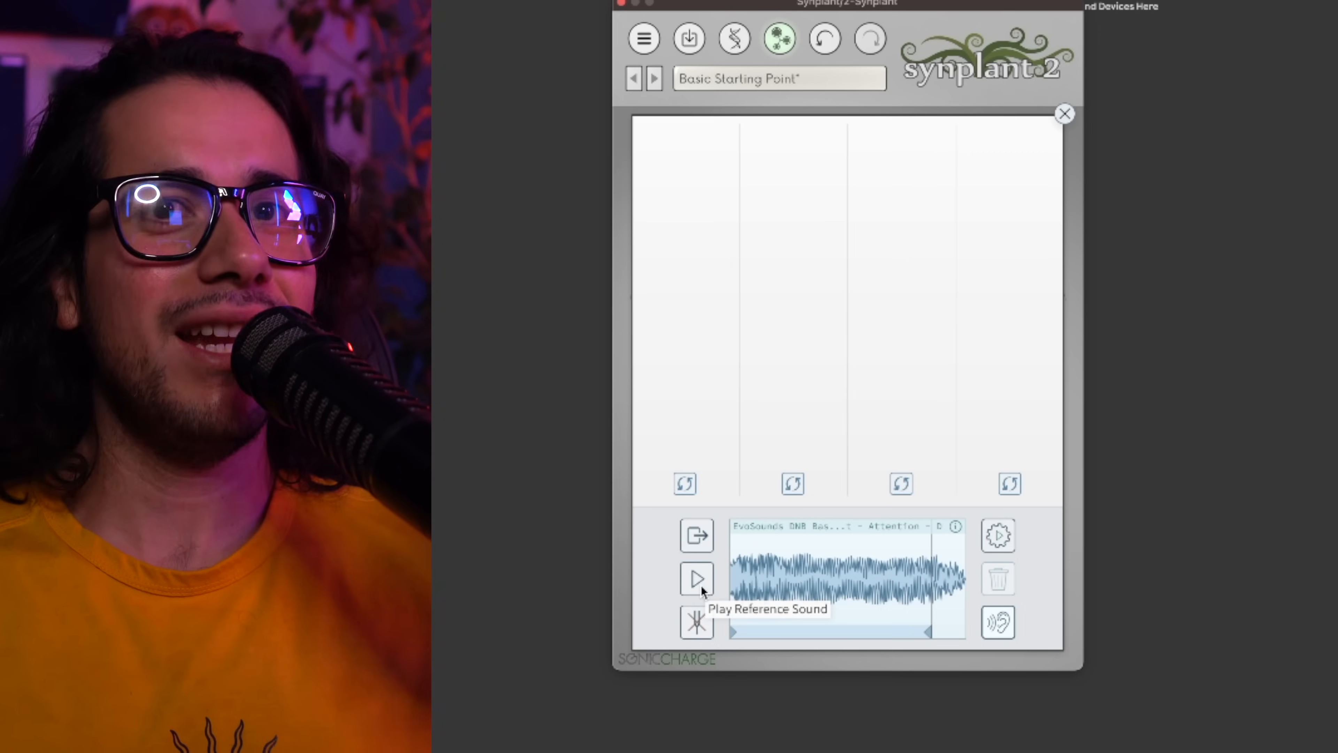
pyautogui.click(998, 542)
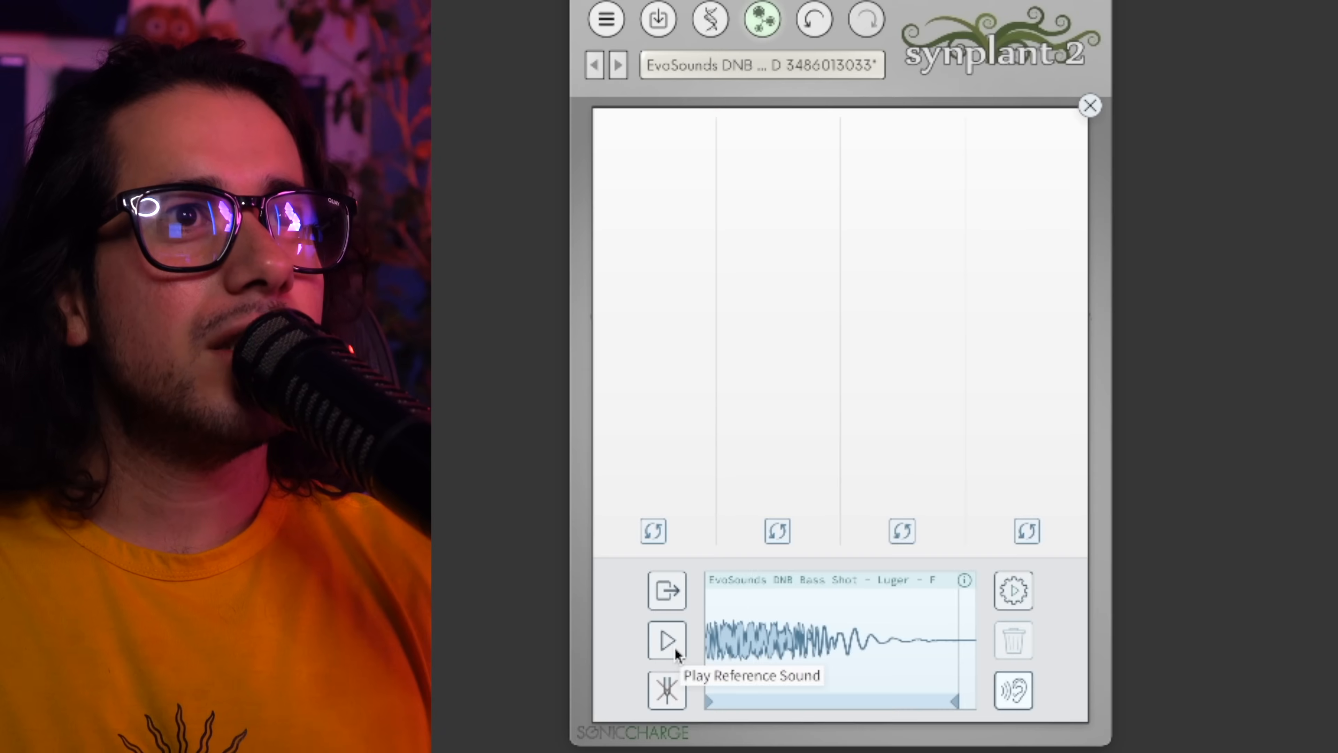
pyautogui.click(674, 647)
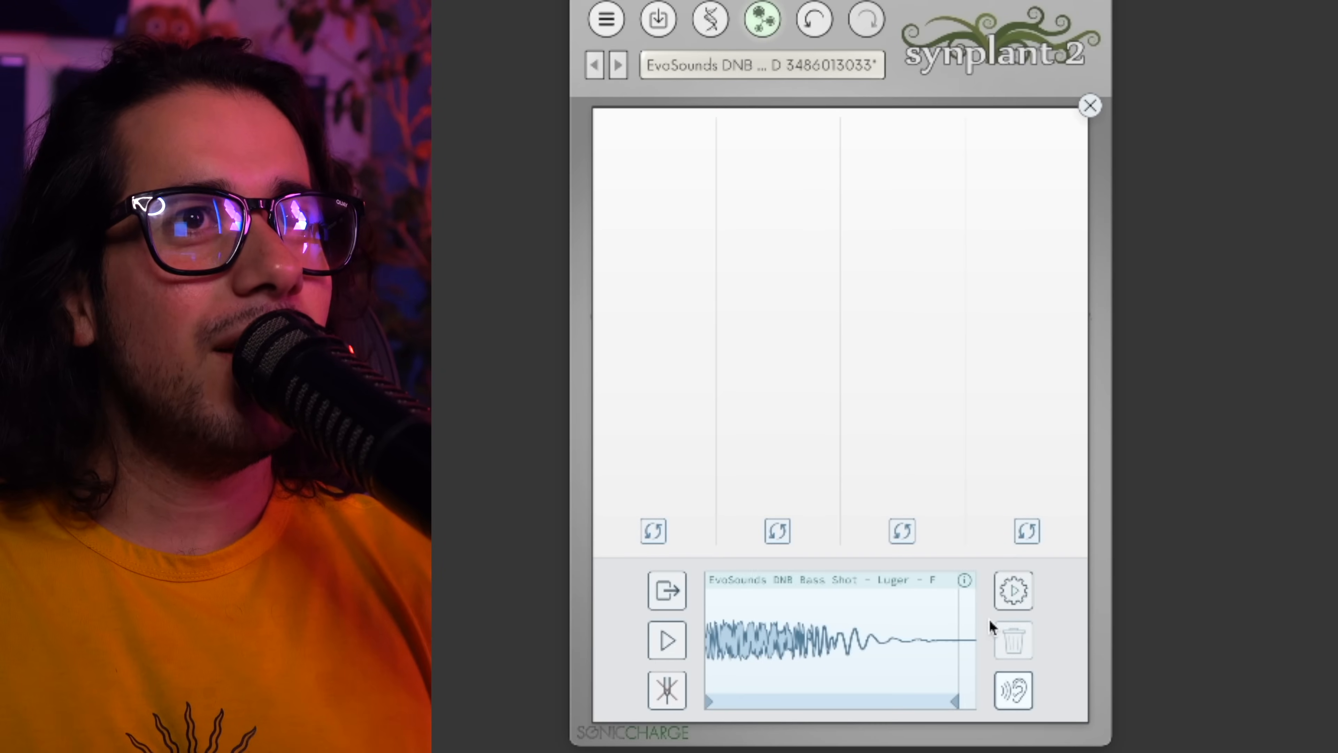
pyautogui.click(1004, 592)
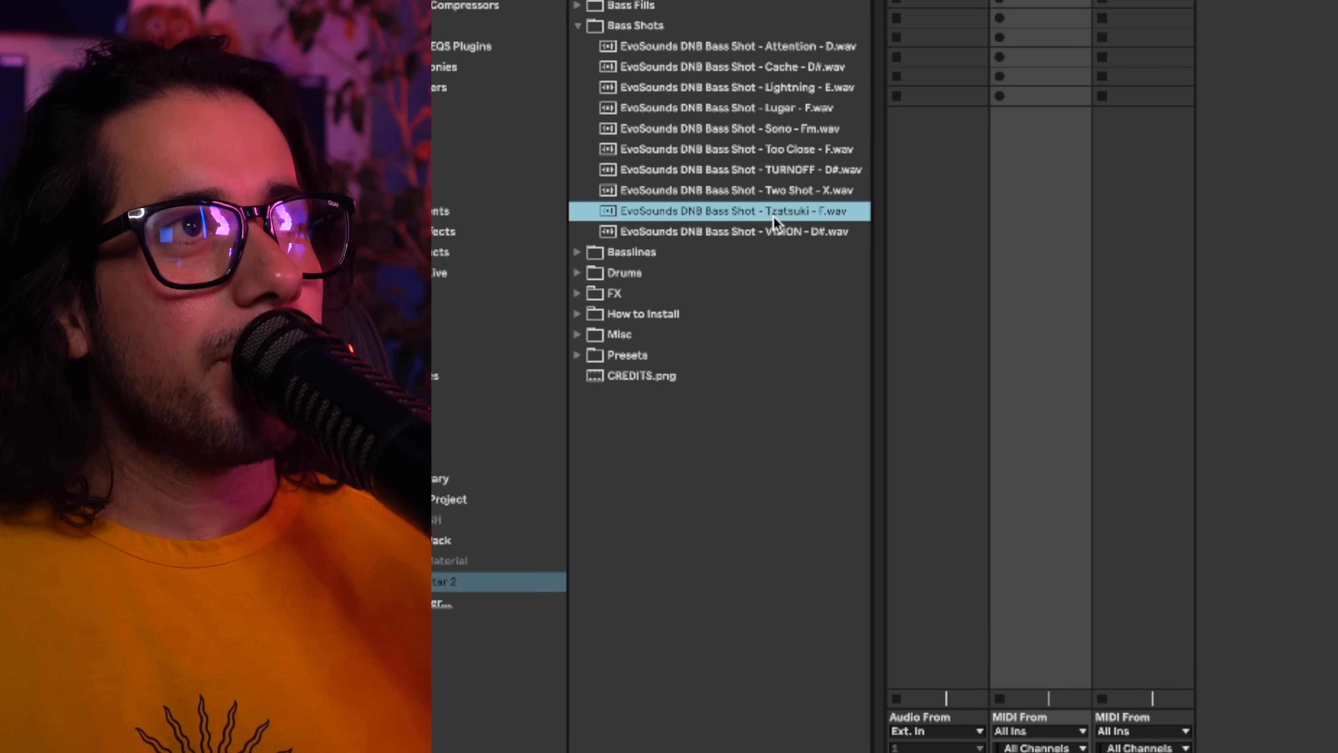
# Load the EvoSounds DNB 808 Welp - A# sample into Genopatch and arm the track holding the original sample for comparison.
pyautogui.moveTo(773, 216); pyautogui.dragTo(1232, 548)
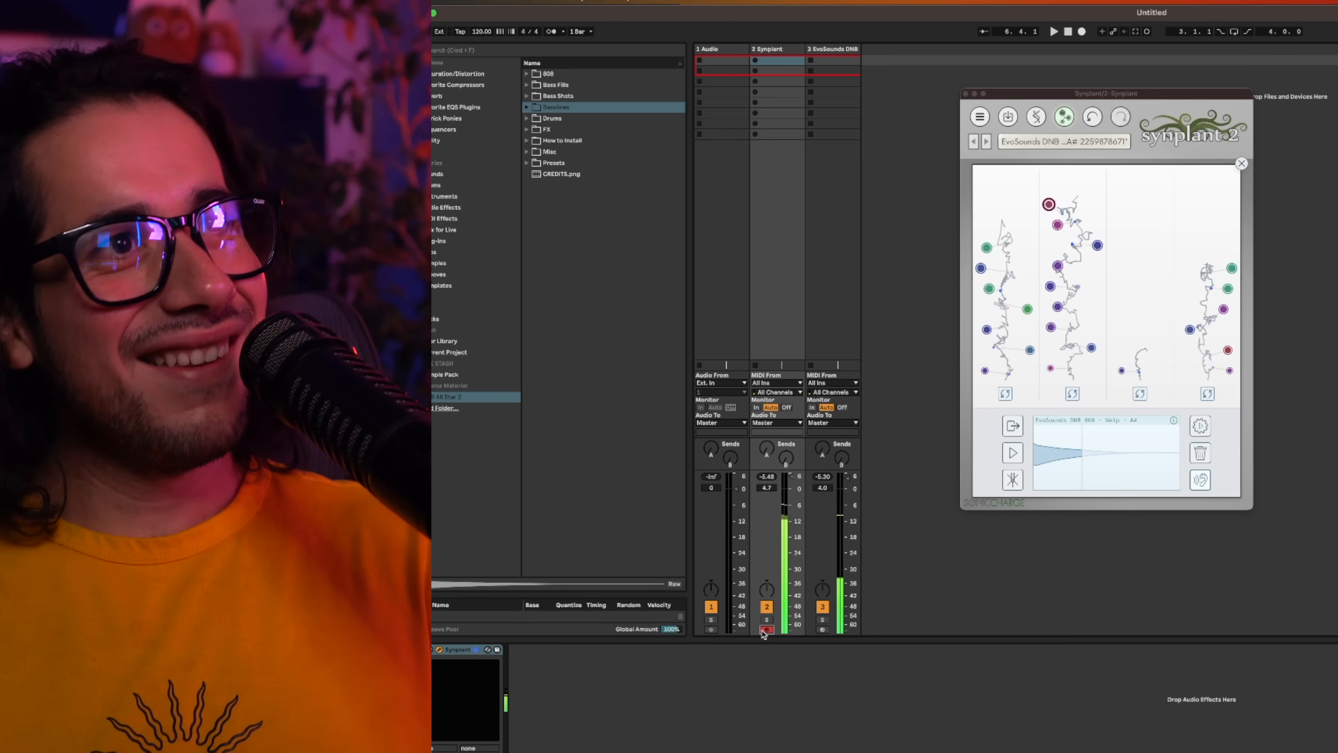
pyautogui.click(822, 629)
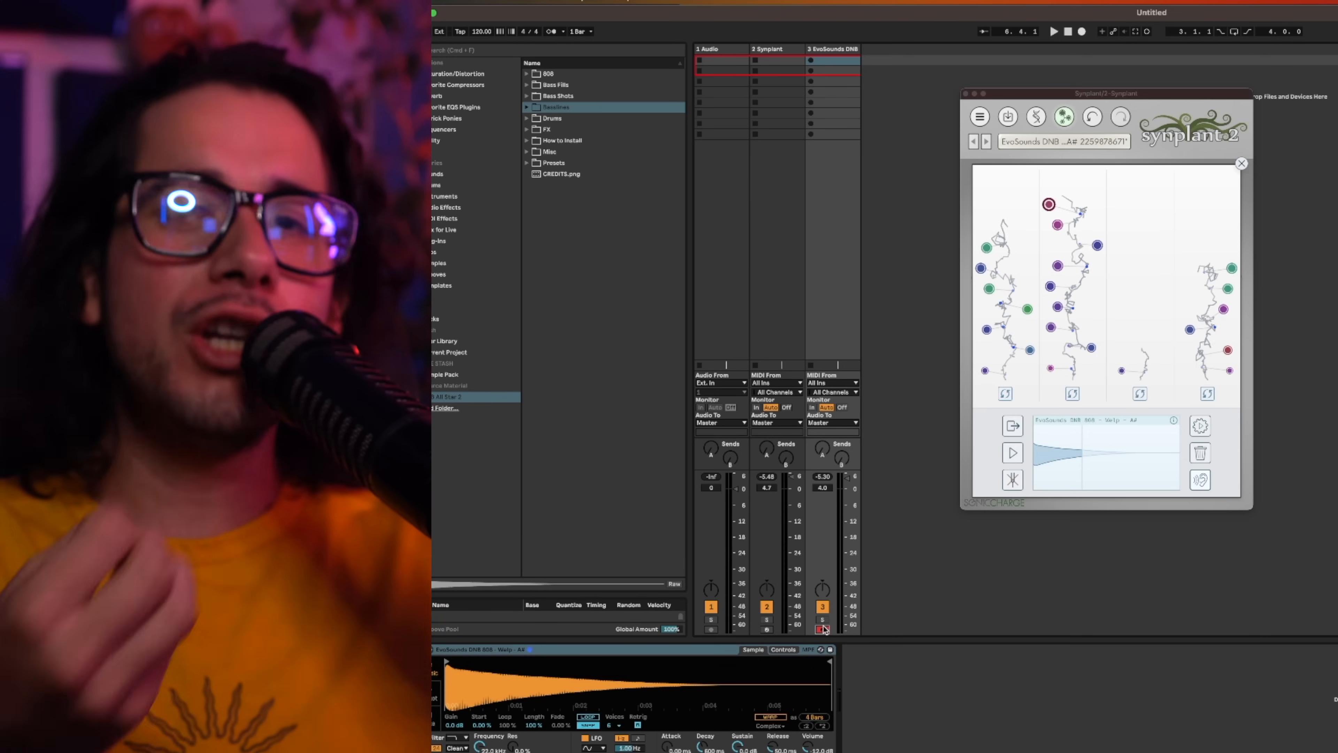
# Load the EvoSounds DNB 808 Harmonic - D 7th sample into Genopatch and play it as the reference sound.
pyautogui.moveTo(611, 130); pyautogui.dragTo(915, 333)
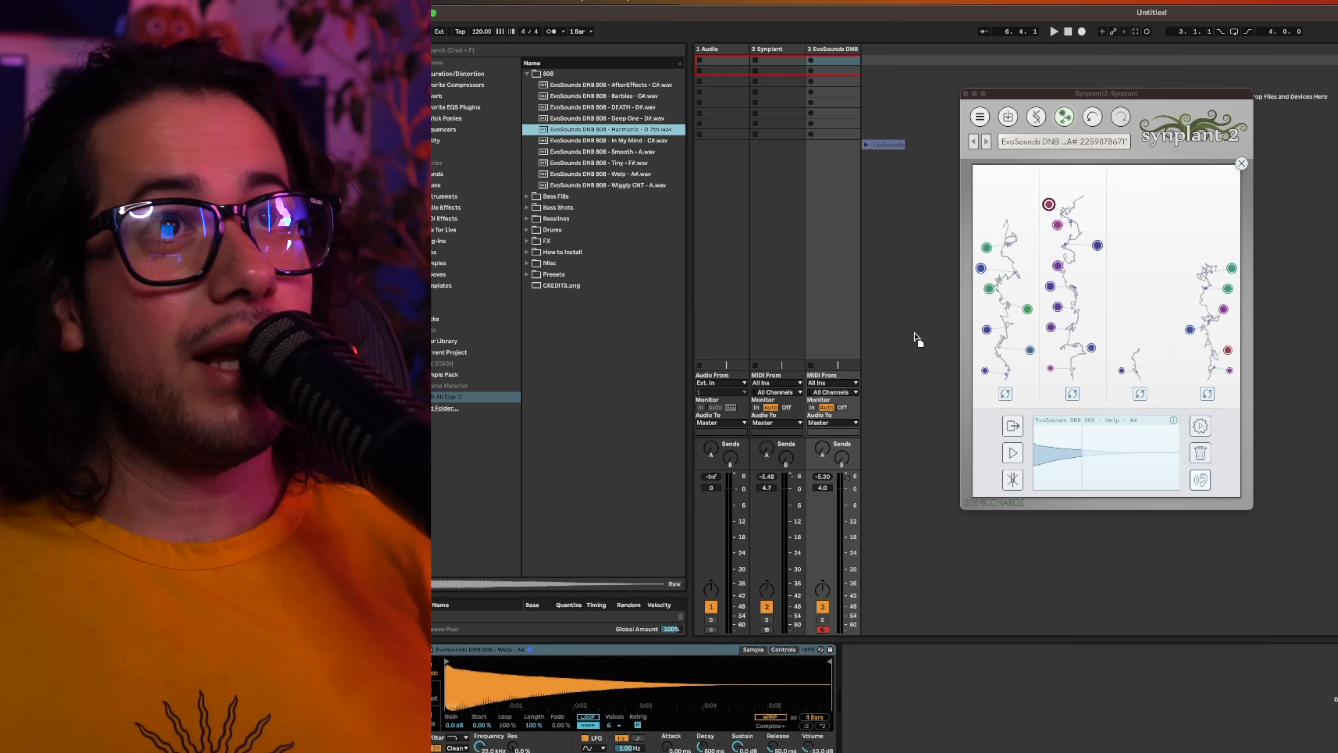
pyautogui.moveTo(1048, 438); pyautogui.dragTo(1047, 440)
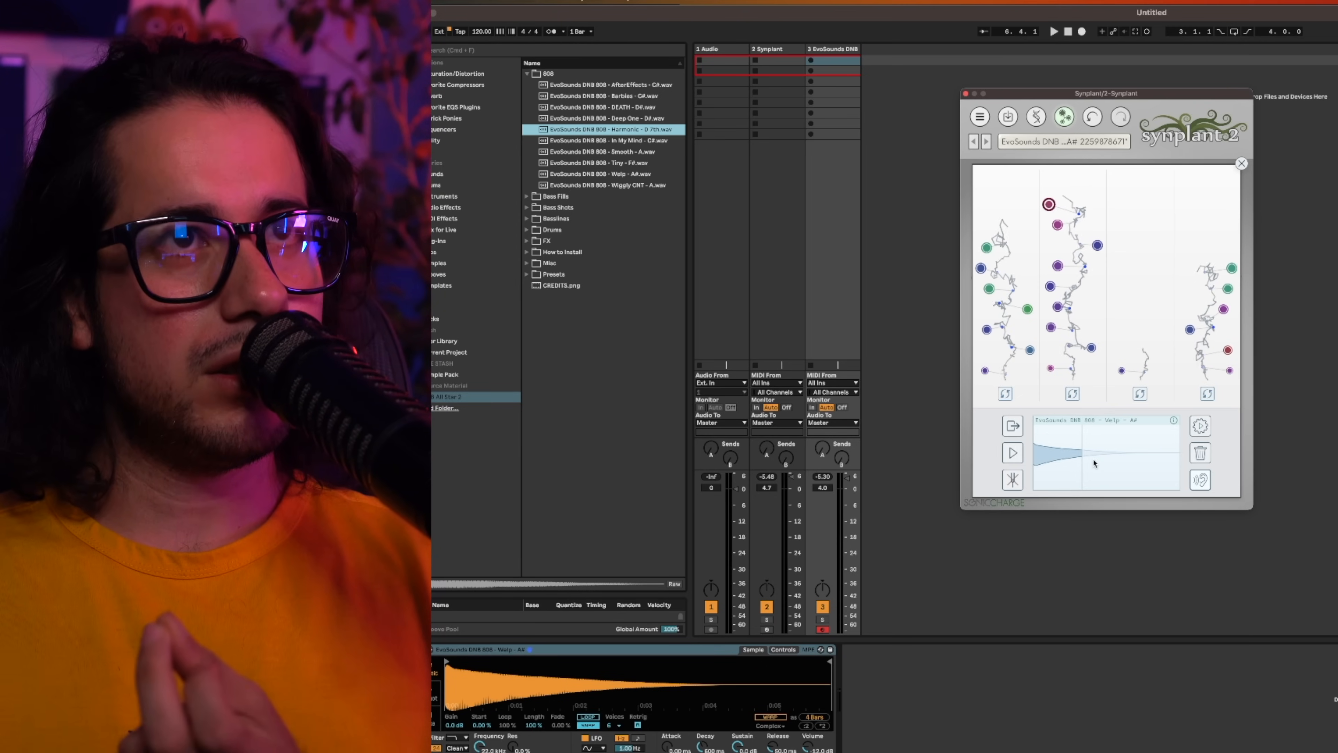
pyautogui.click(1014, 454)
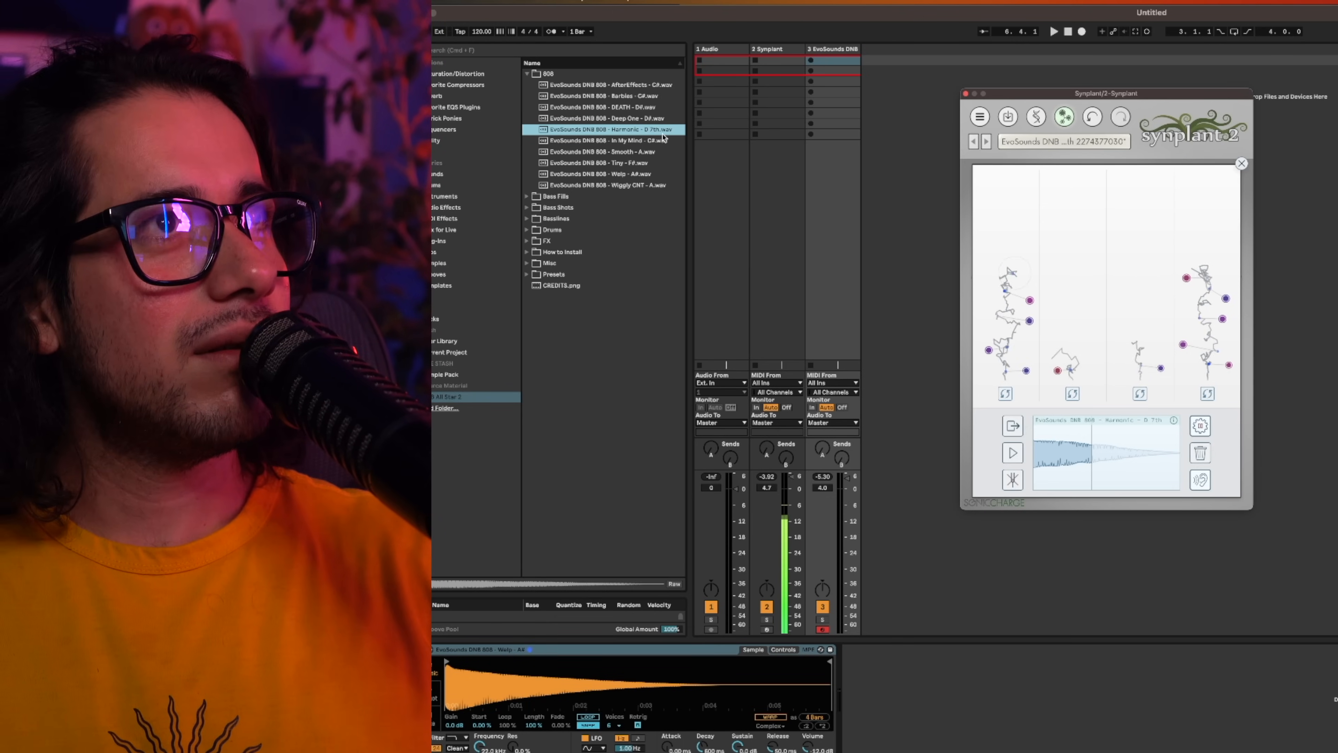
# Compare the original Harmonic 808 with the generated patch by alternately arming the sample and Synplant tracks.
pyautogui.click(792, 613)
pyautogui.click(823, 629)
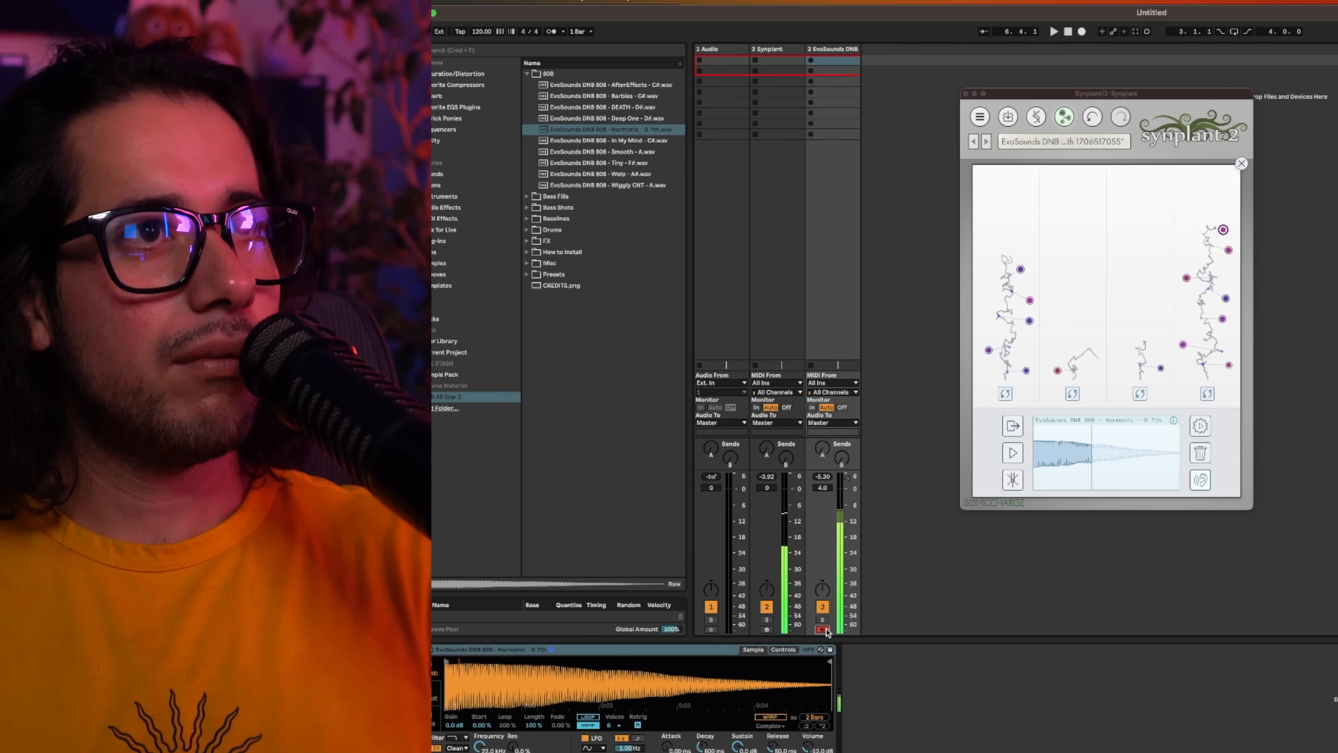
pyautogui.click(766, 629)
pyautogui.click(822, 630)
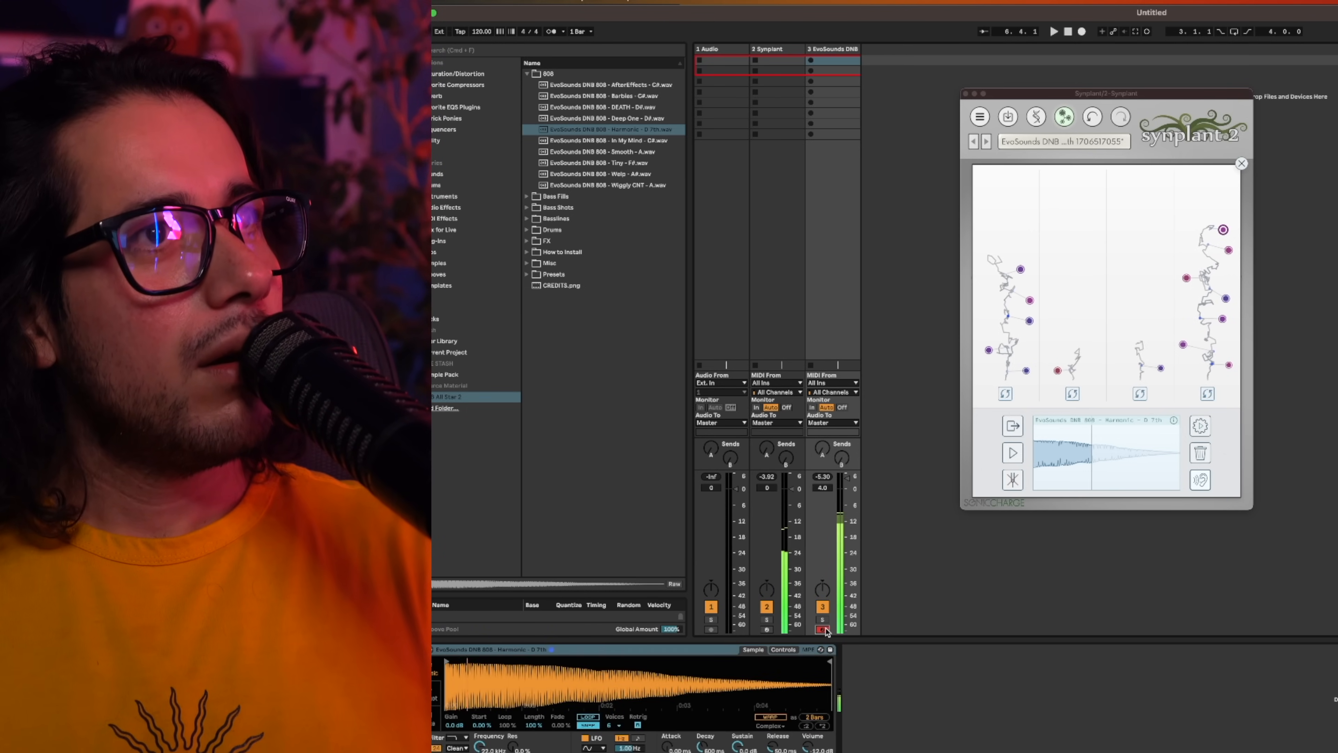
pyautogui.click(767, 630)
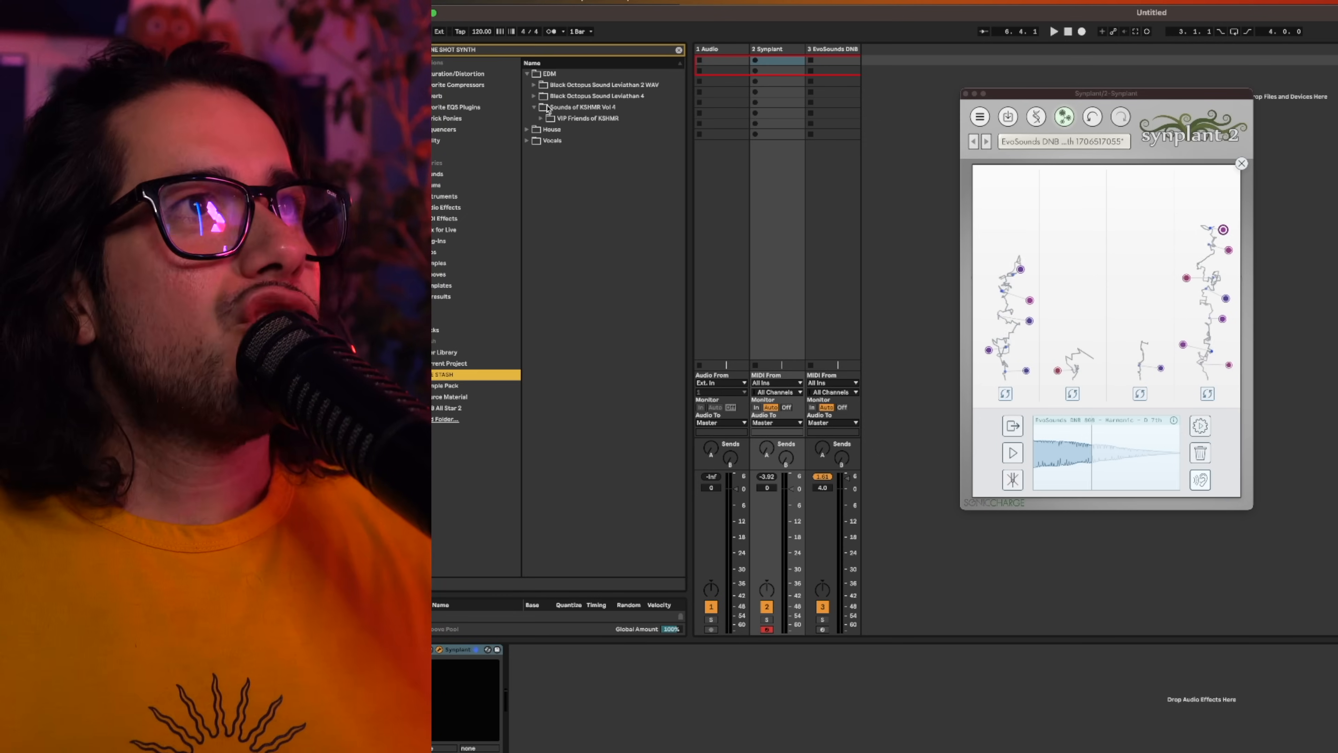
# Load the KSHMR Friends synth one-shot (A) from the Padé folder of VIP Friends of KSHMR into Genopatch.
pyautogui.click(548, 118)
pyautogui.click(551, 129)
pyautogui.moveTo(606, 142); pyautogui.dragTo(1113, 492)
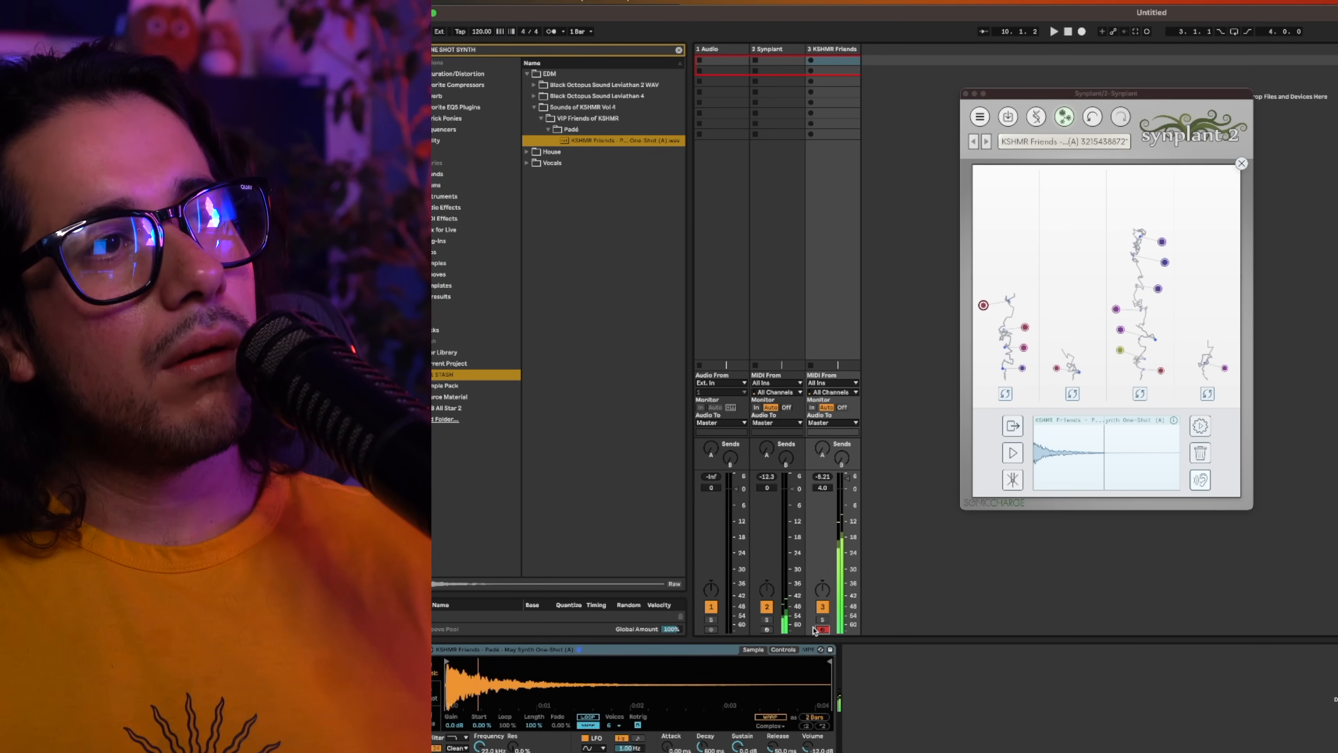
# Compare the KSHMR synth one-shot with its generated patch by switching the armed track, ending on Synplant.
pyautogui.click(767, 629)
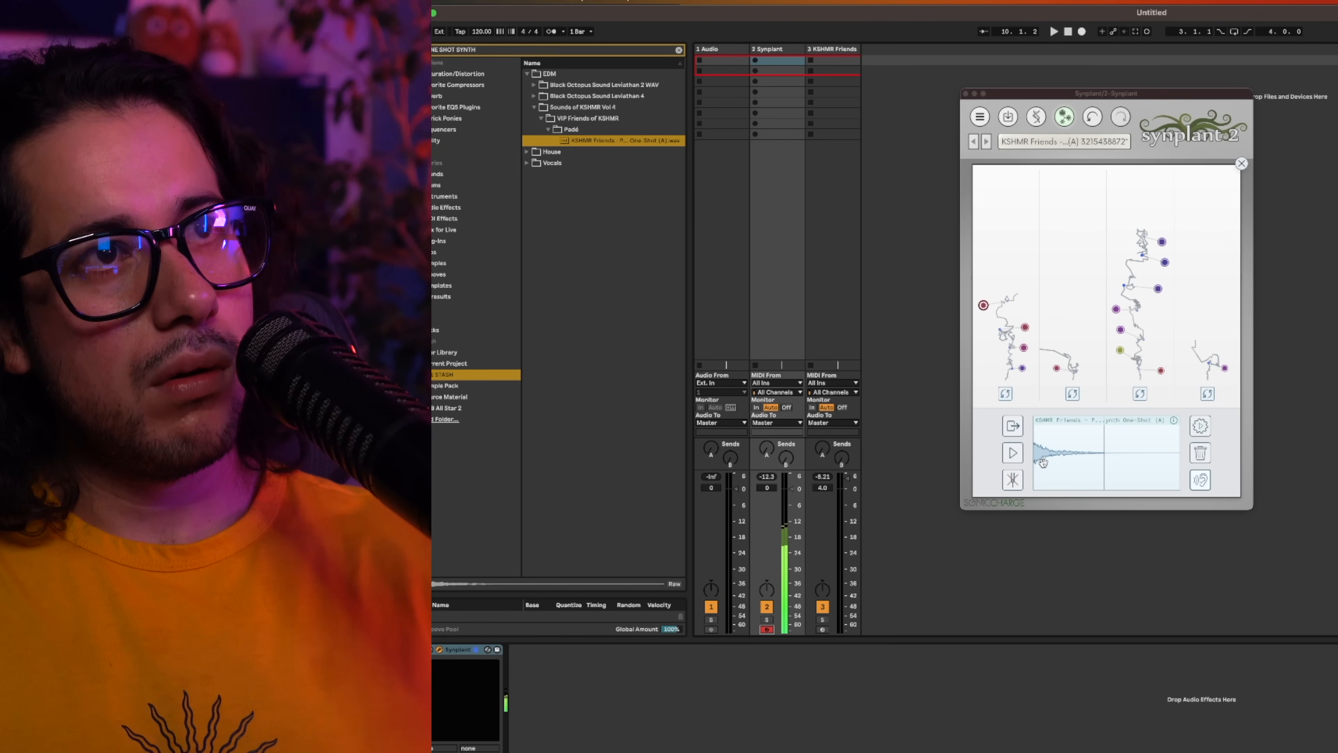
pyautogui.click(822, 629)
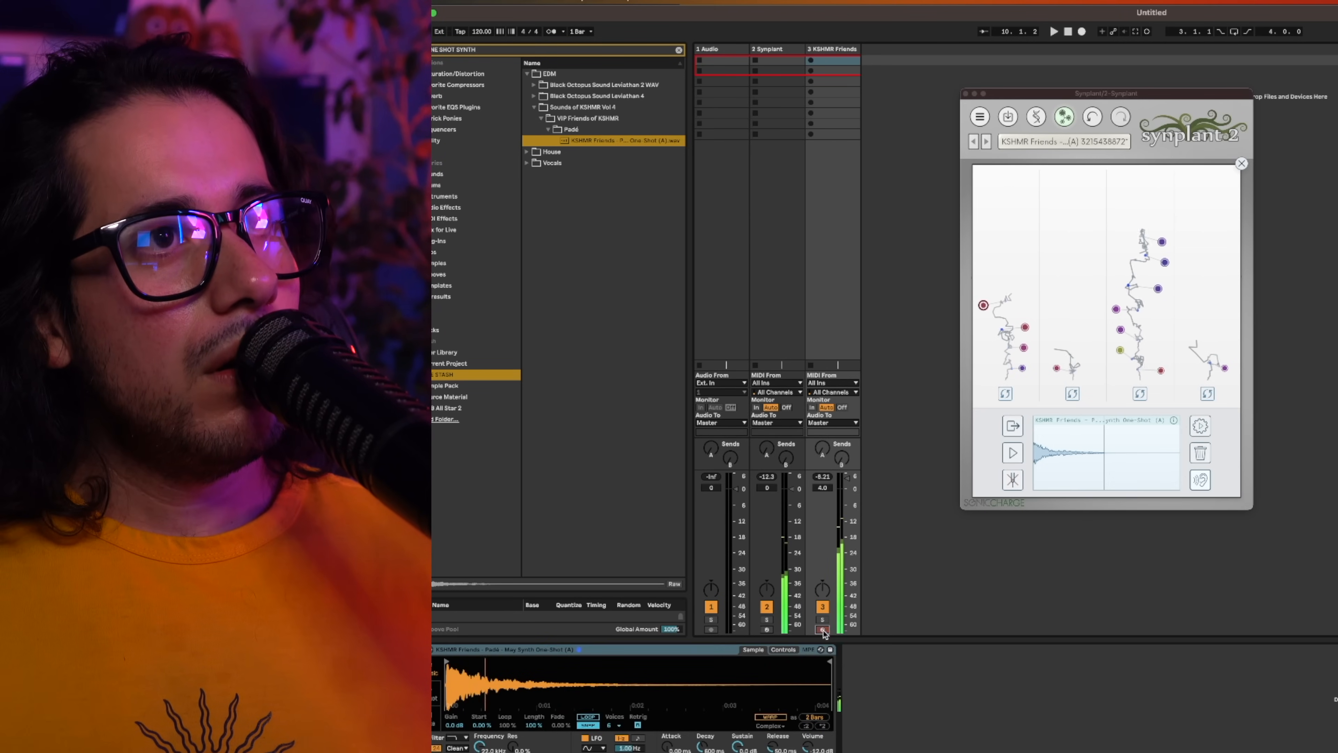
pyautogui.click(767, 629)
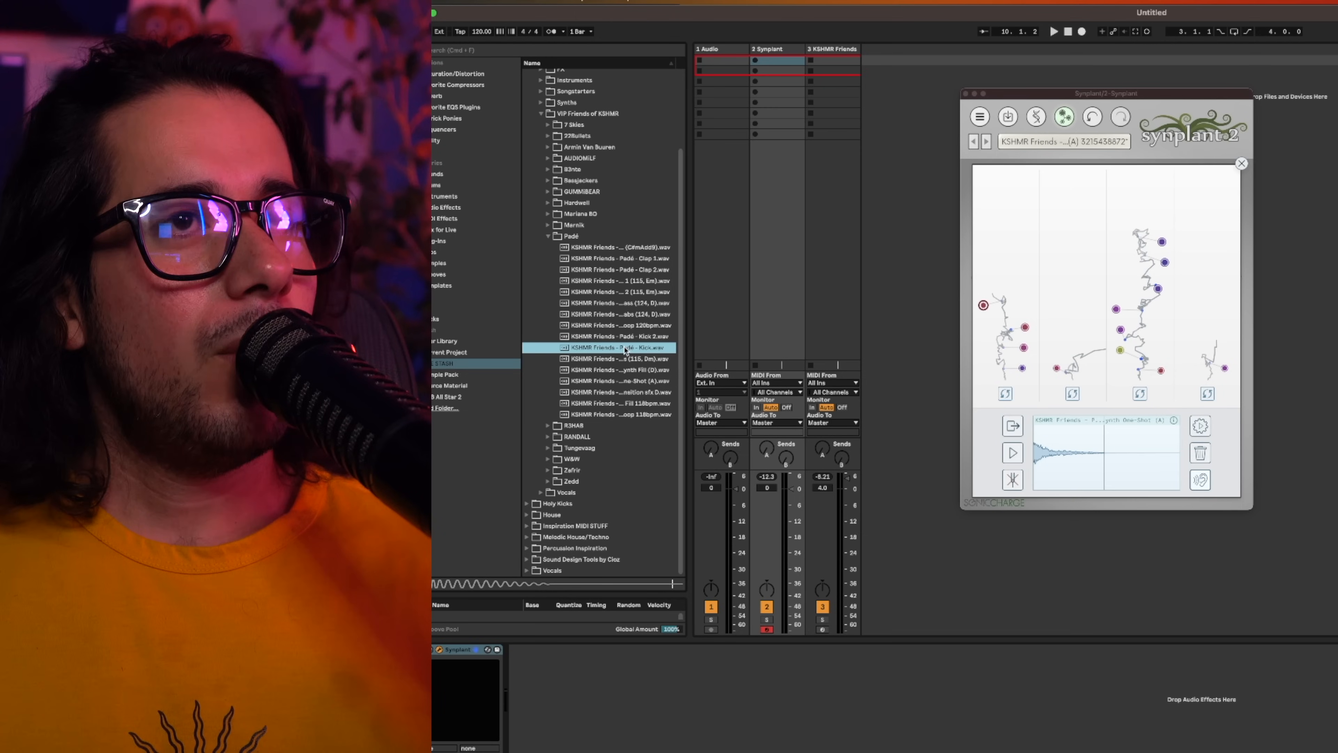
# Load the KSHMR Friends Padé Kick sample into Genopatch and stop the patch generation.
pyautogui.moveTo(939, 458); pyautogui.dragTo(1086, 459)
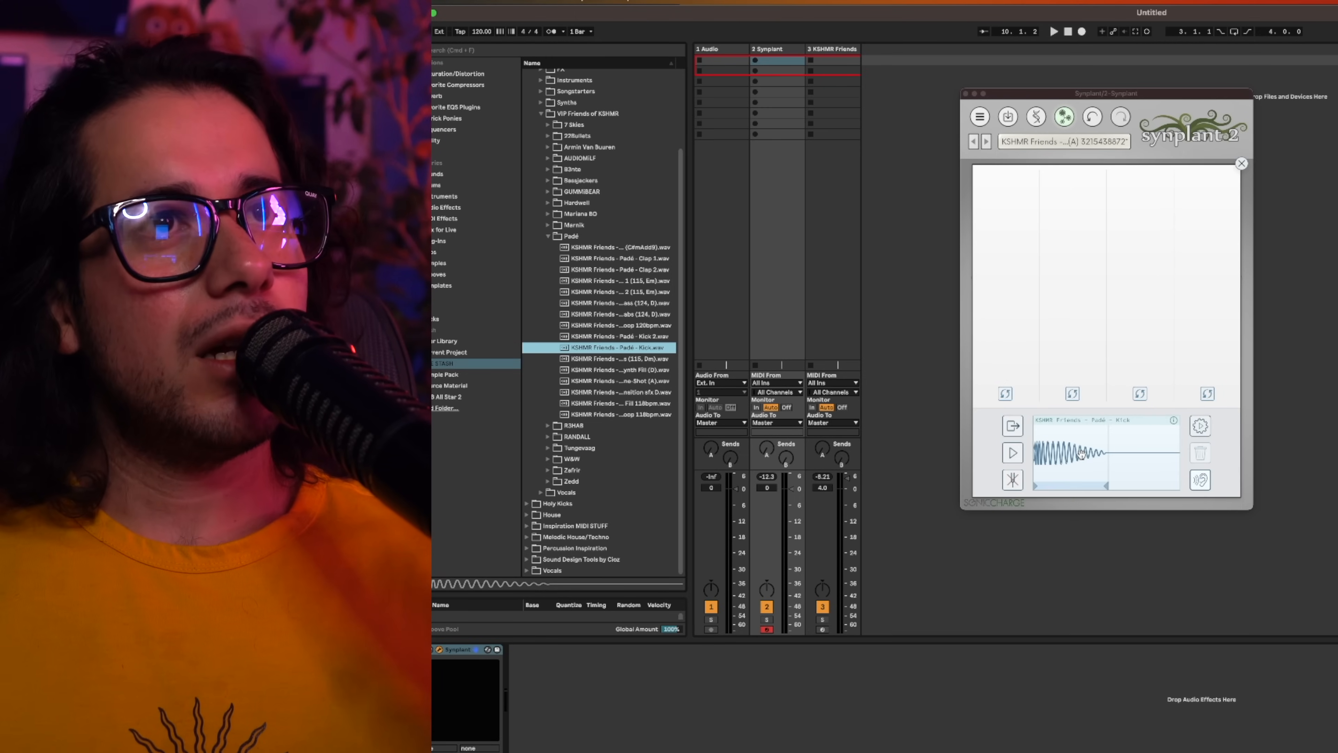
pyautogui.click(1193, 433)
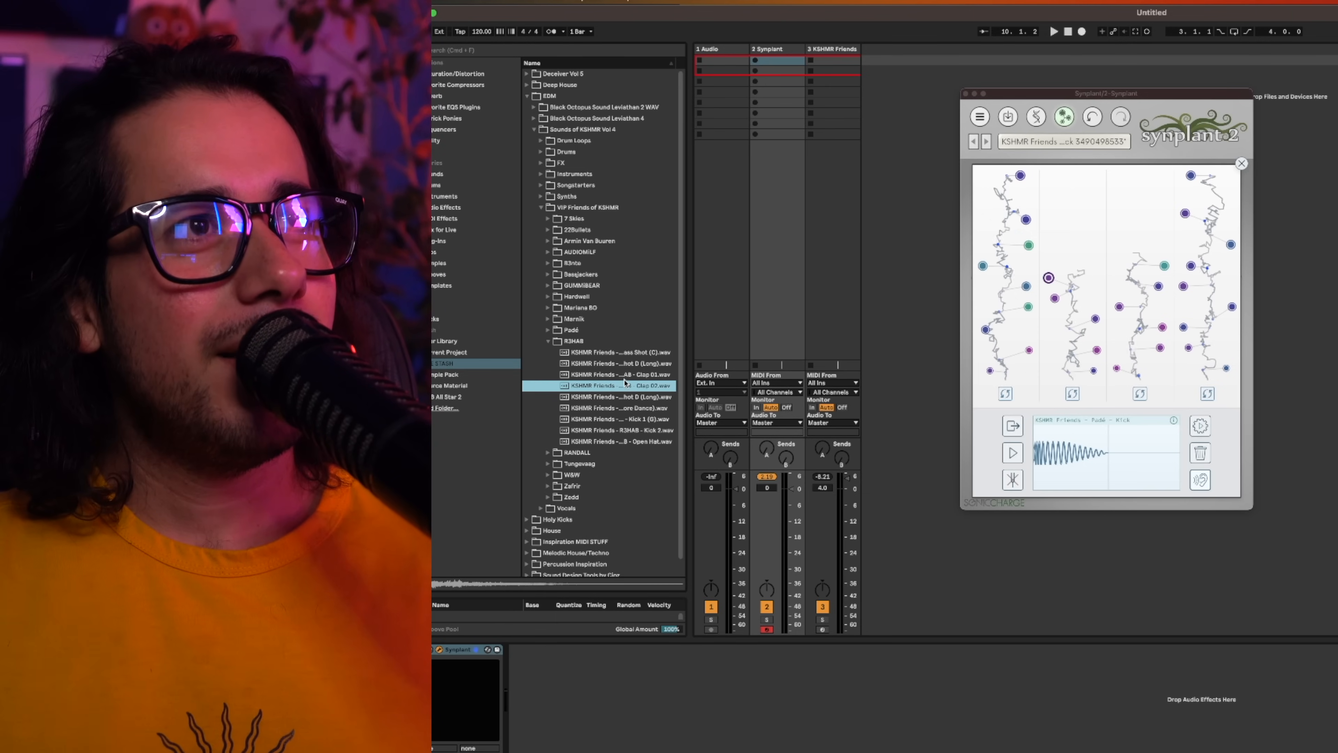
# Load the KSHMR Friends R3HAB Clap 01 sample into Genopatch as the new reference sound.
pyautogui.moveTo(624, 375); pyautogui.dragTo(877, 386)
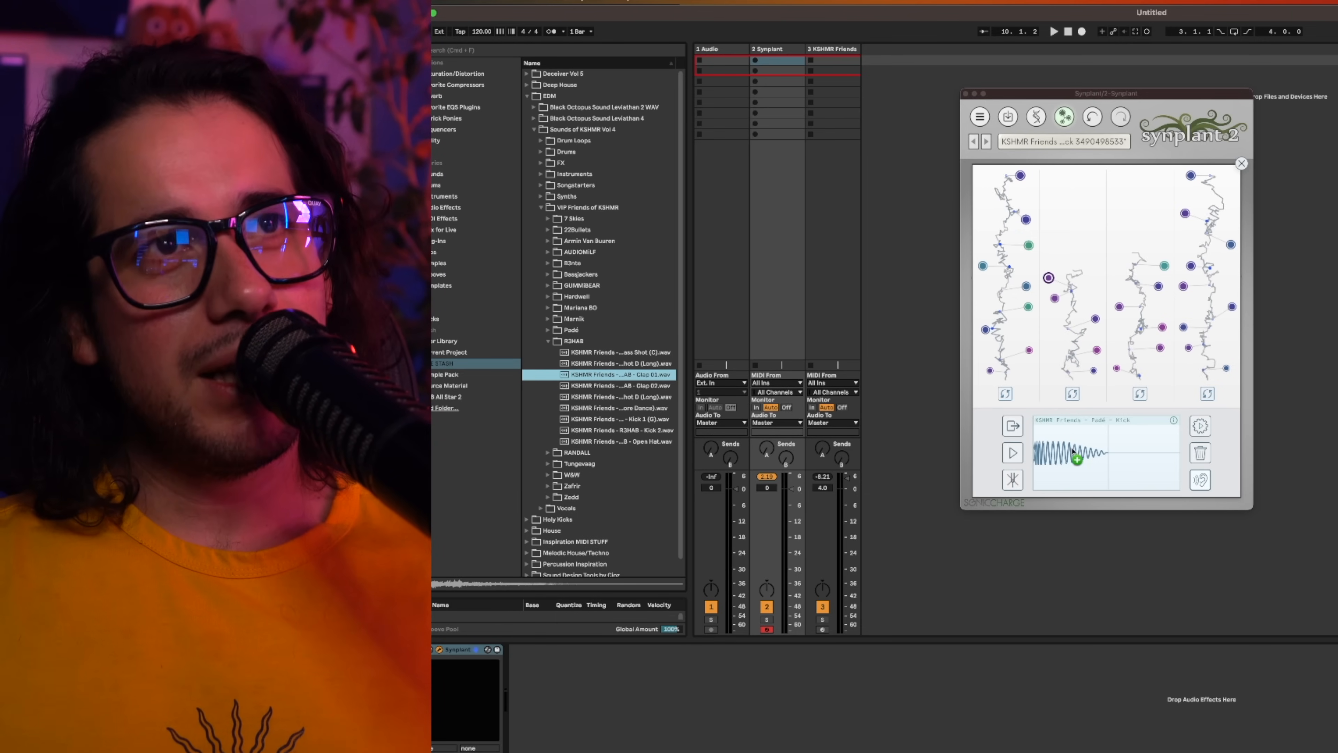
pyautogui.moveTo(1072, 453); pyautogui.dragTo(1078, 452)
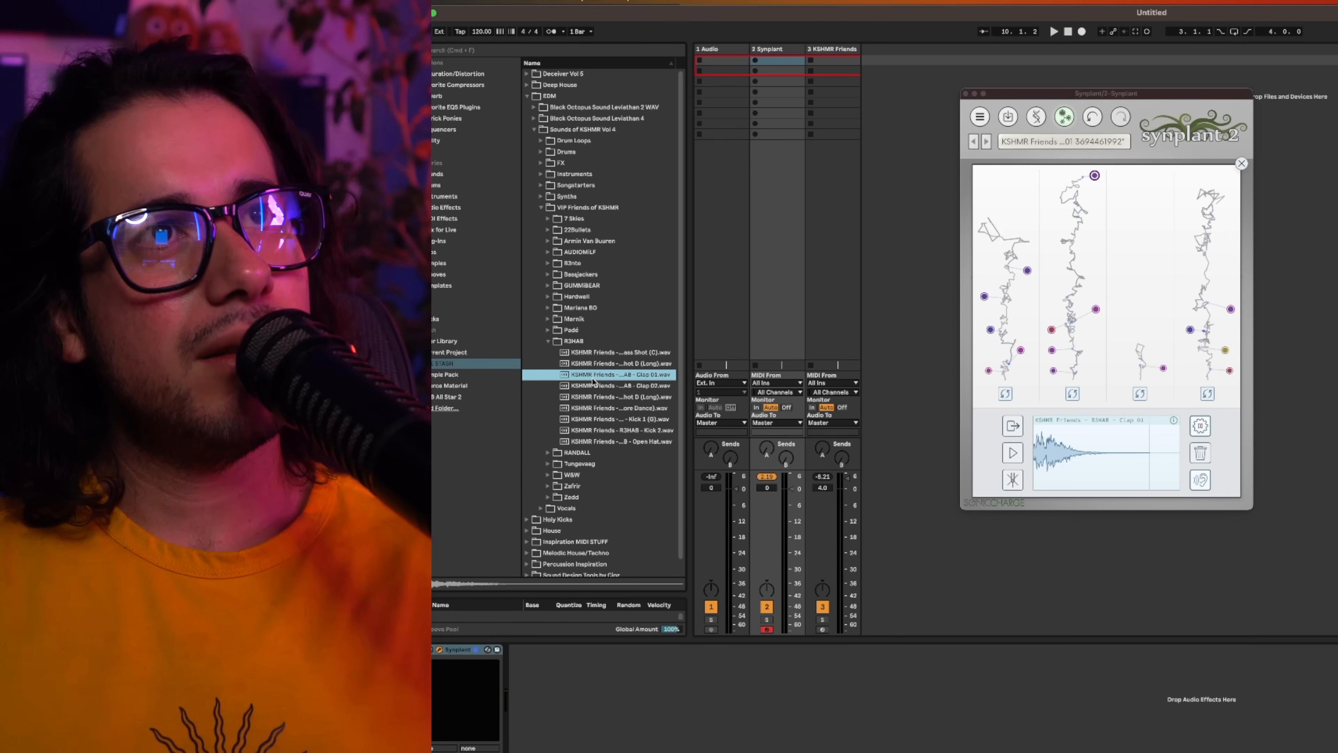
# Select a generated clap patch in the fourth strand and inspect its Envelope and LFO, Oscillators, and Filter and effects genes.
pyautogui.click(1222, 309)
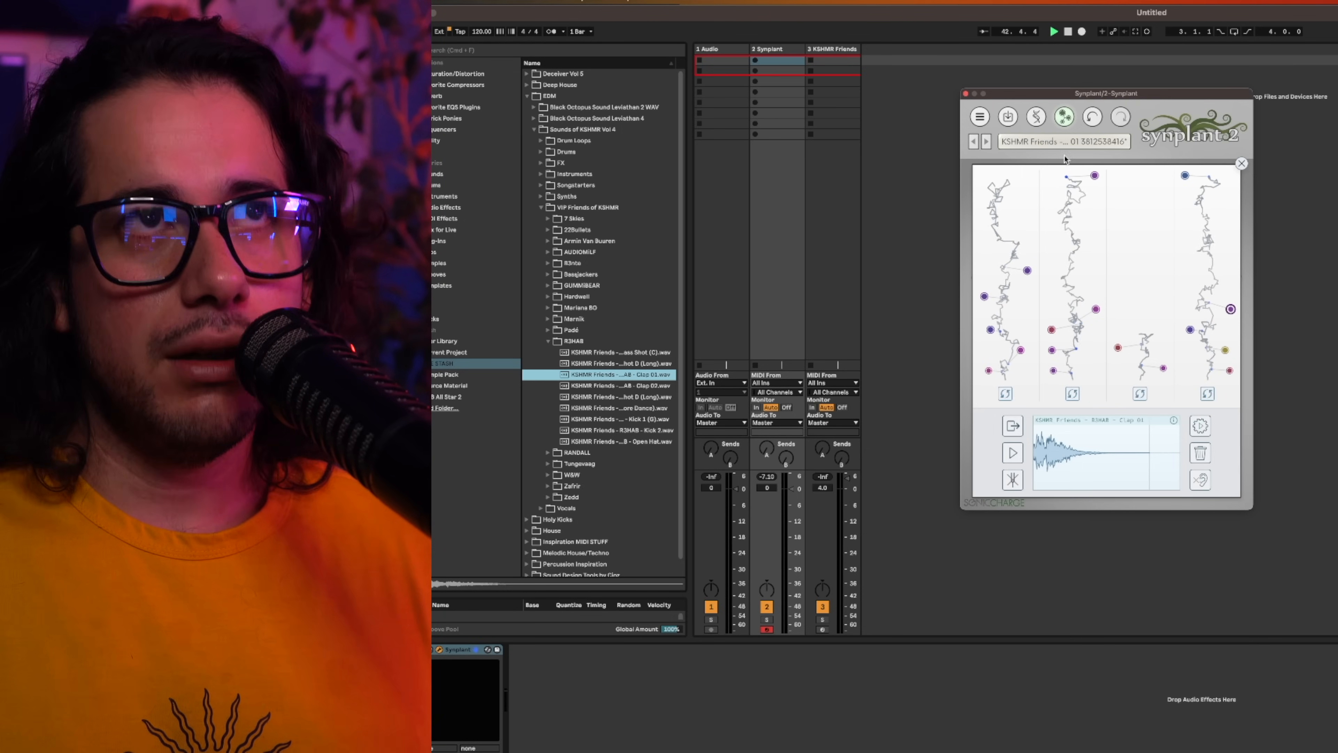
pyautogui.click(1035, 117)
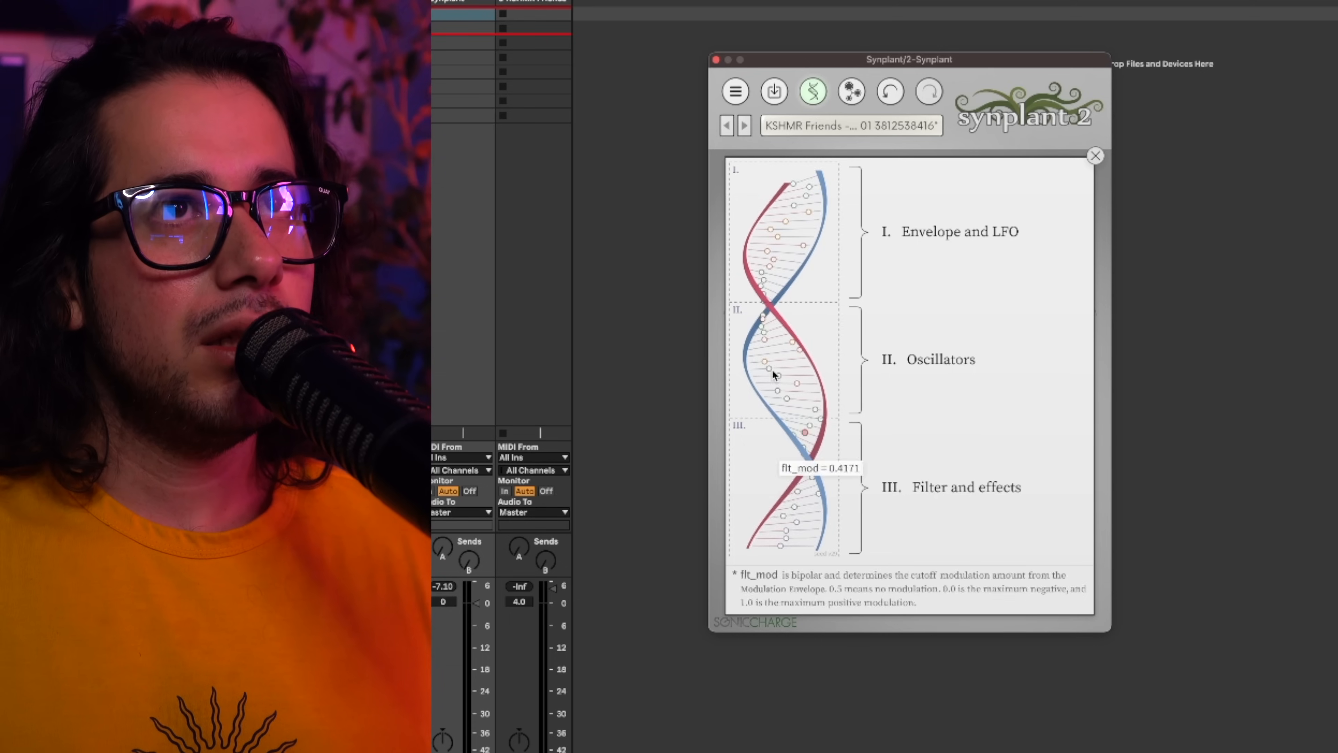
pyautogui.click(1003, 204)
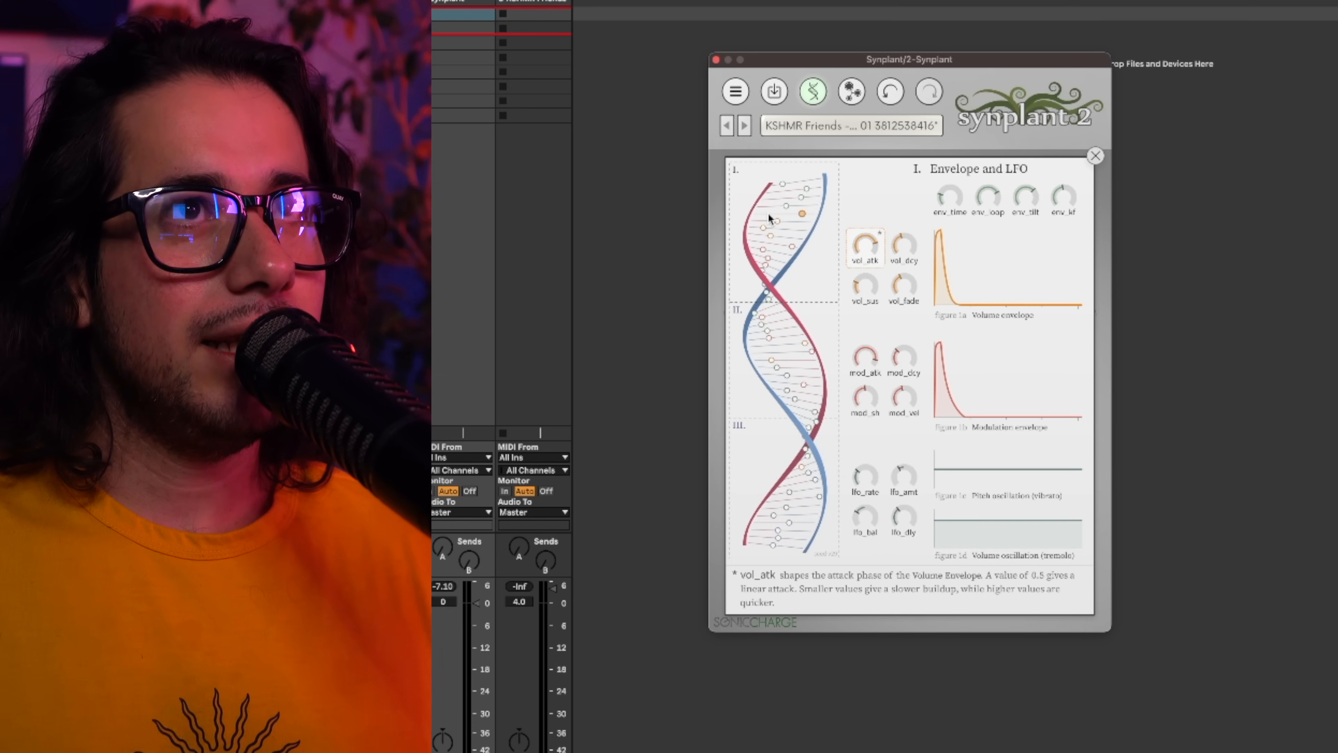
pyautogui.moveTo(1017, 293)
pyautogui.click(788, 343)
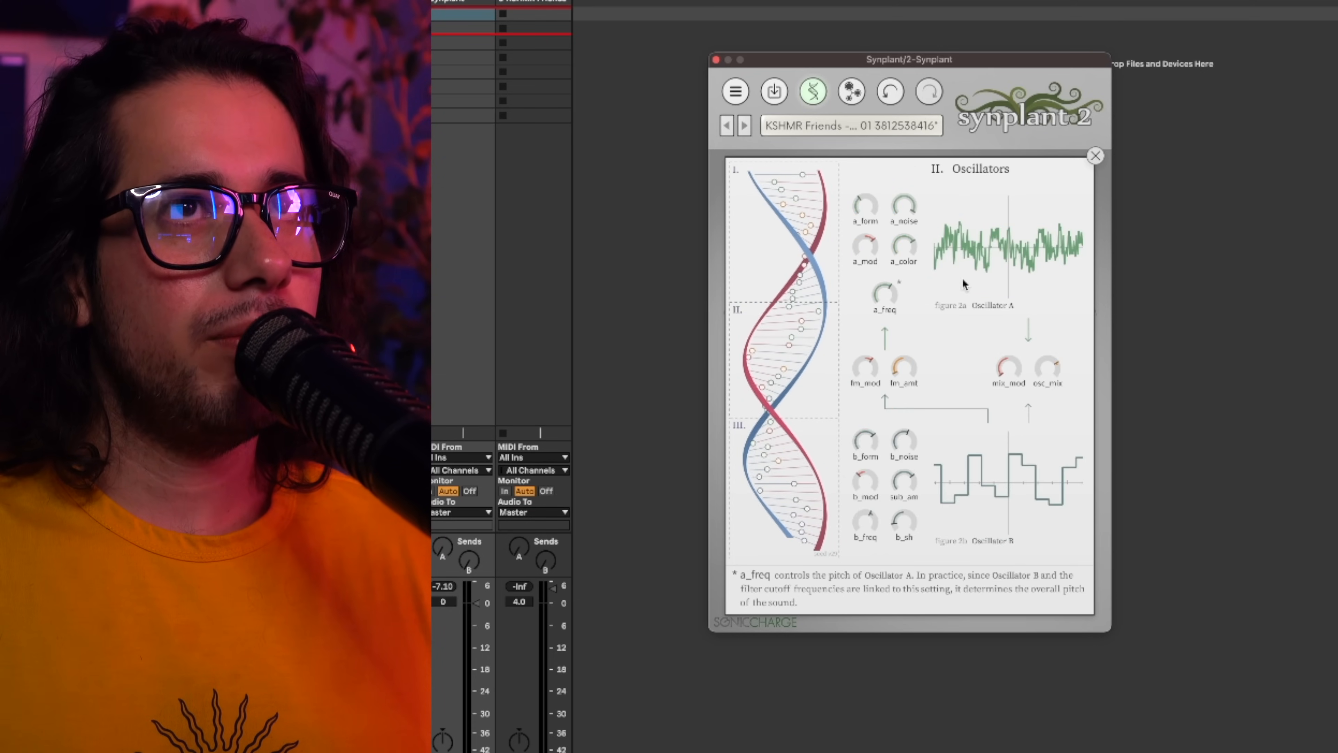
pyautogui.click(812, 436)
pyautogui.click(842, 100)
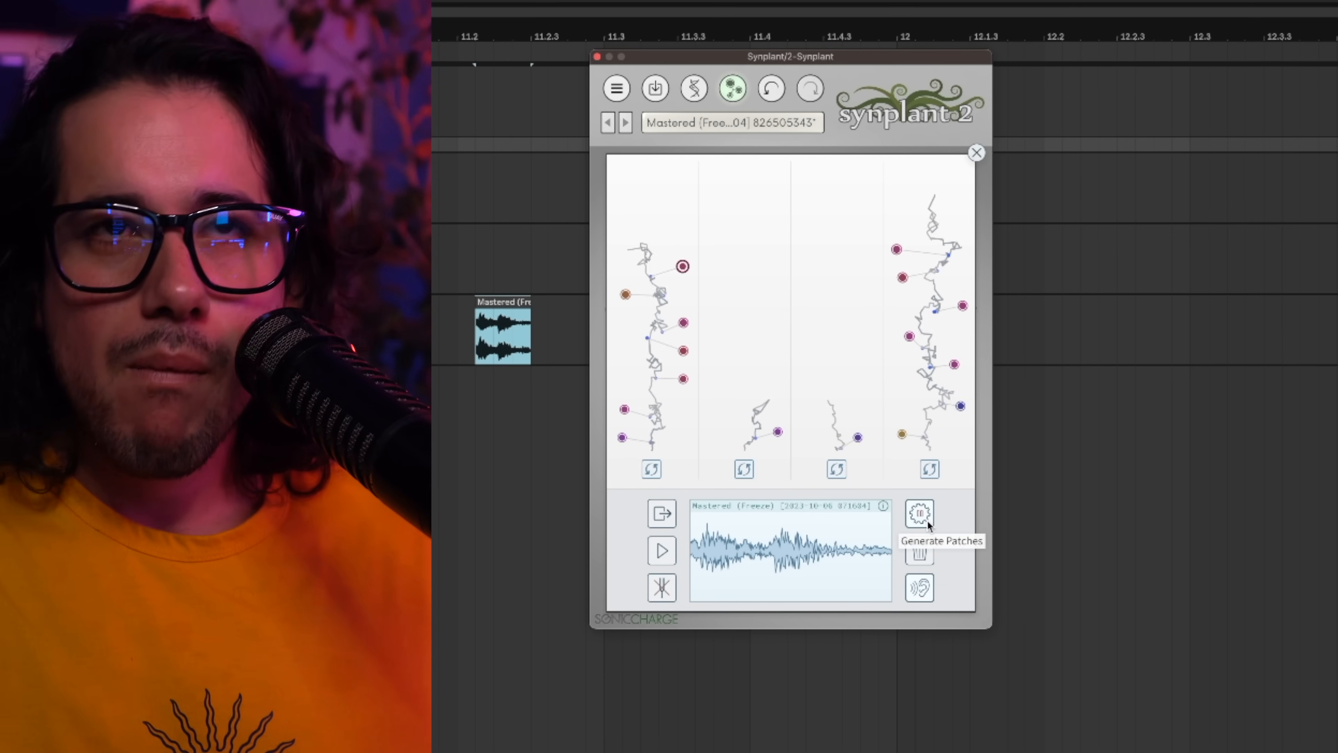
# Generate patches from the Mastered (Freeze) sample in Genopatch.
pyautogui.click(920, 522)
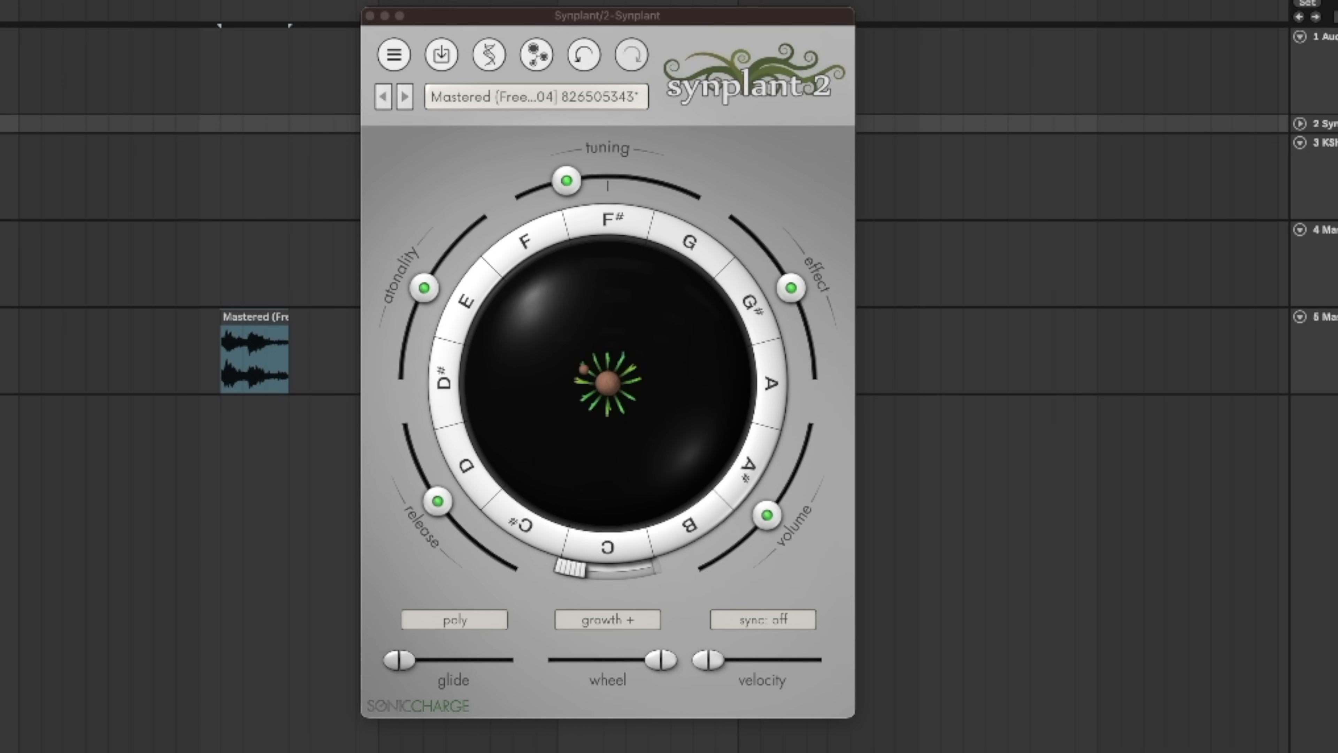
pyautogui.click(458, 87)
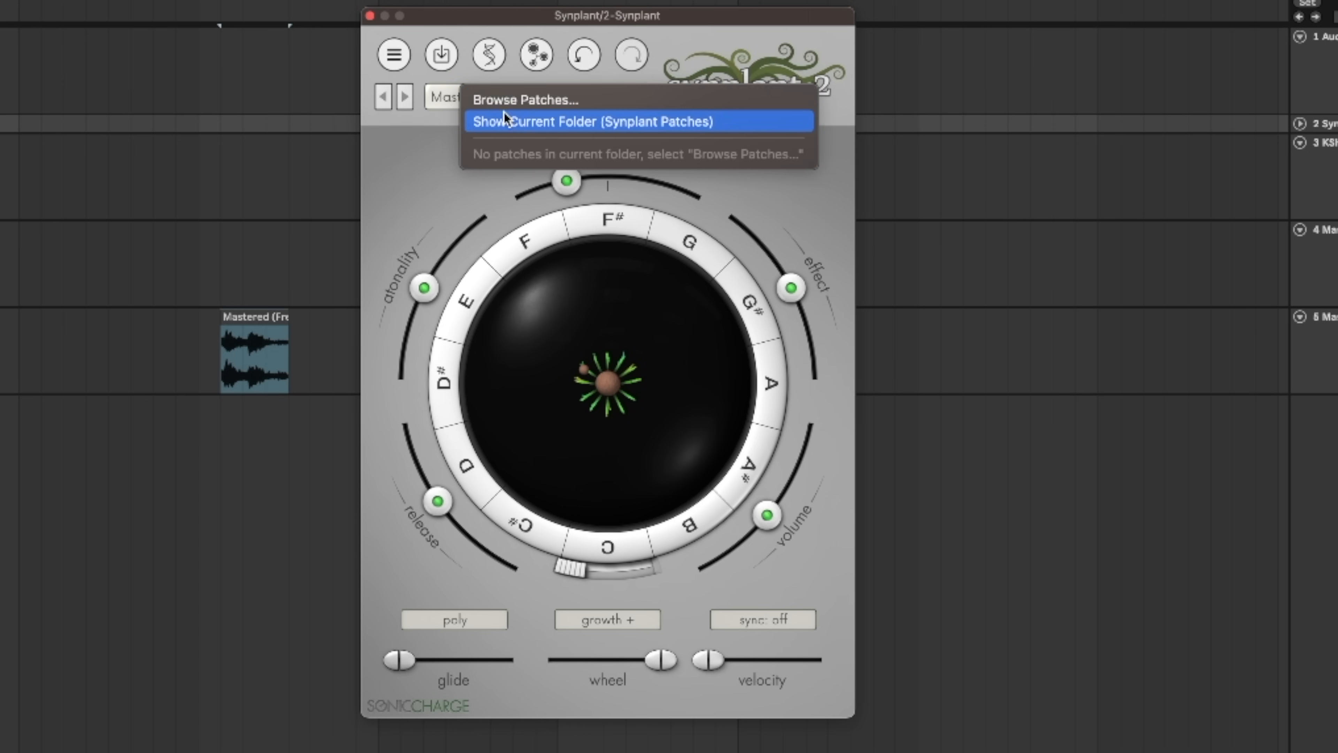
pyautogui.click(398, 65)
pyautogui.click(398, 63)
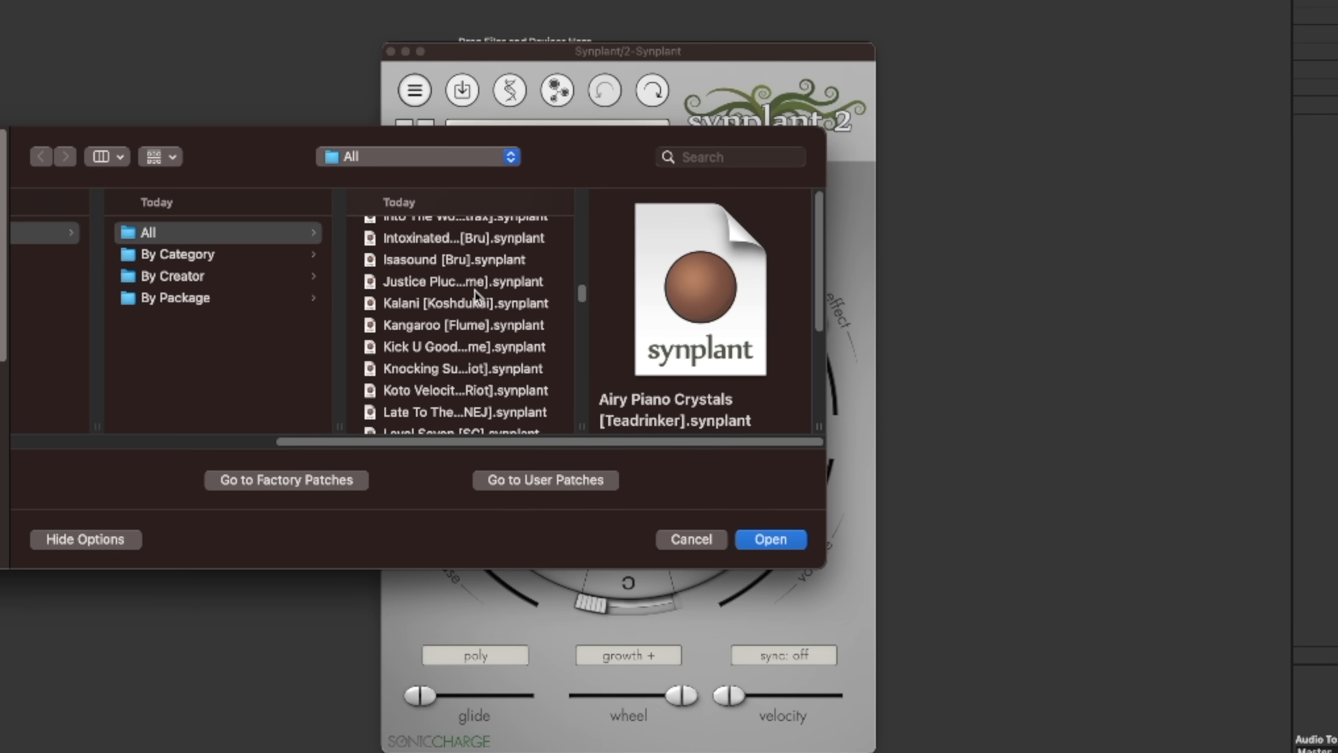
# Load the Skeleton Keys [MNDMTH] patch and reshape the branches of its plant.
pyautogui.scroll(-15, 471, 291)
pyautogui.scroll(-3, 459, 290)
pyautogui.doubleClick(458, 291)
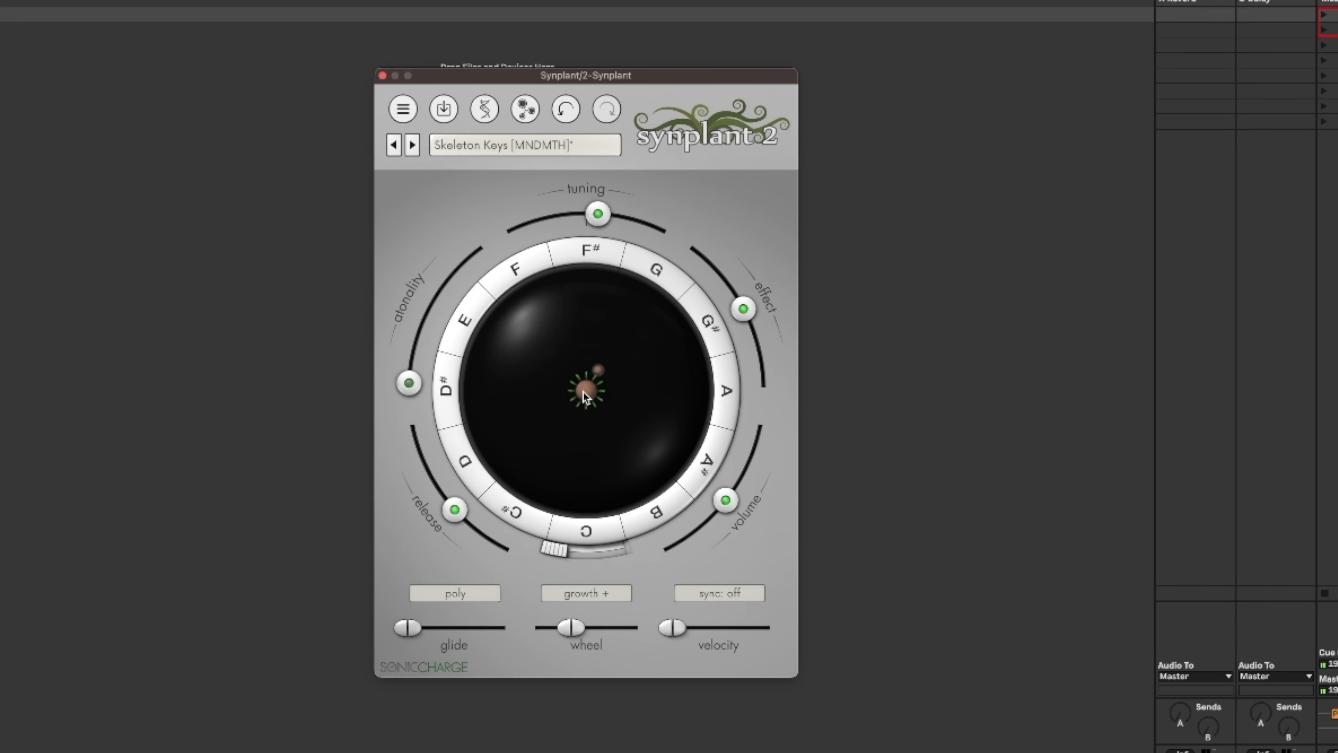
pyautogui.moveTo(583, 391)
pyautogui.mouseDown()
pyautogui.moveTo(665, 354)
pyautogui.moveTo(658, 447)
pyautogui.moveTo(613, 467)
pyautogui.moveTo(638, 480)
pyautogui.moveTo(607, 425)
pyautogui.moveTo(640, 484)
pyautogui.mouseUp()
pyautogui.moveTo(573, 416)
pyautogui.mouseDown()
pyautogui.moveTo(502, 464)
pyautogui.moveTo(506, 338)
pyautogui.moveTo(598, 306)
pyautogui.moveTo(613, 337)
pyautogui.mouseUp()
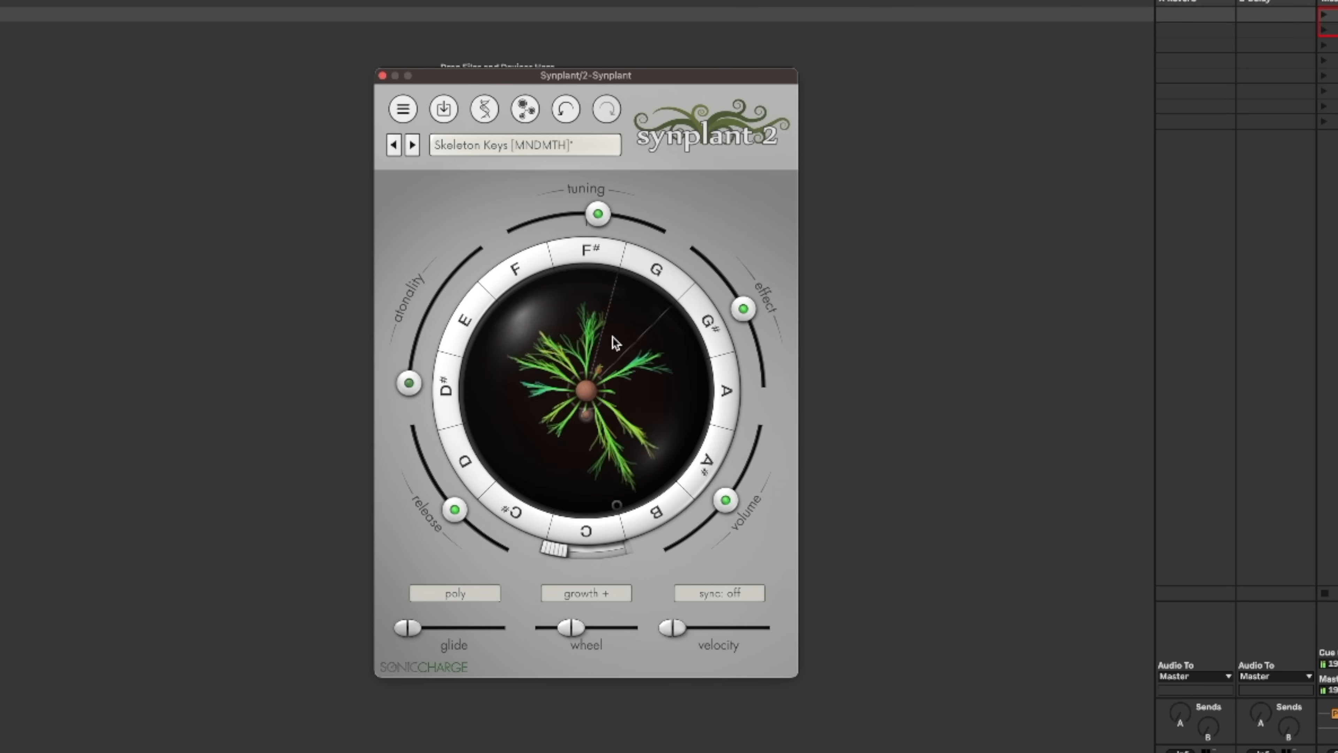
# Step forward through the patches to Soft Pluck [Solidtrax].
pyautogui.click(413, 145)
pyautogui.click(413, 146)
pyautogui.click(414, 147)
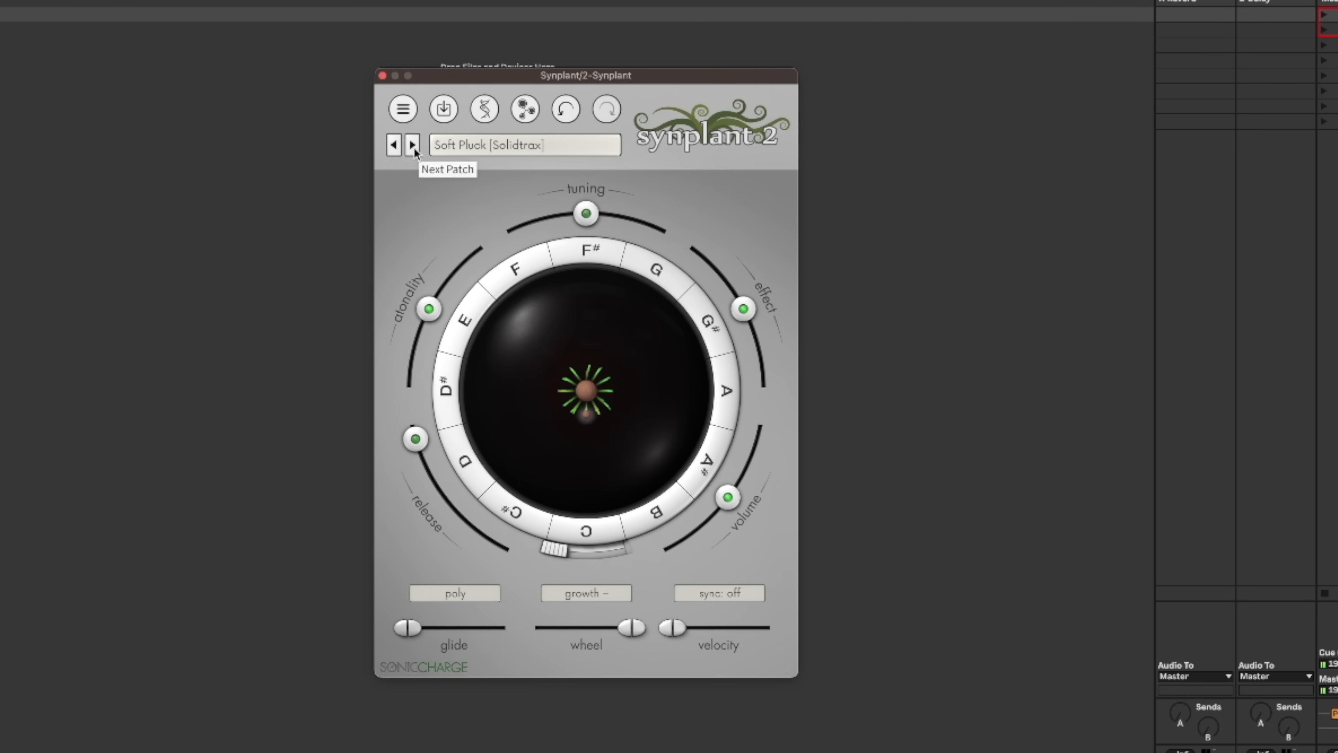
# Lengthen the Soft Pluck patch's release and switch its voice mode to legato.
pyautogui.moveTo(609, 209)
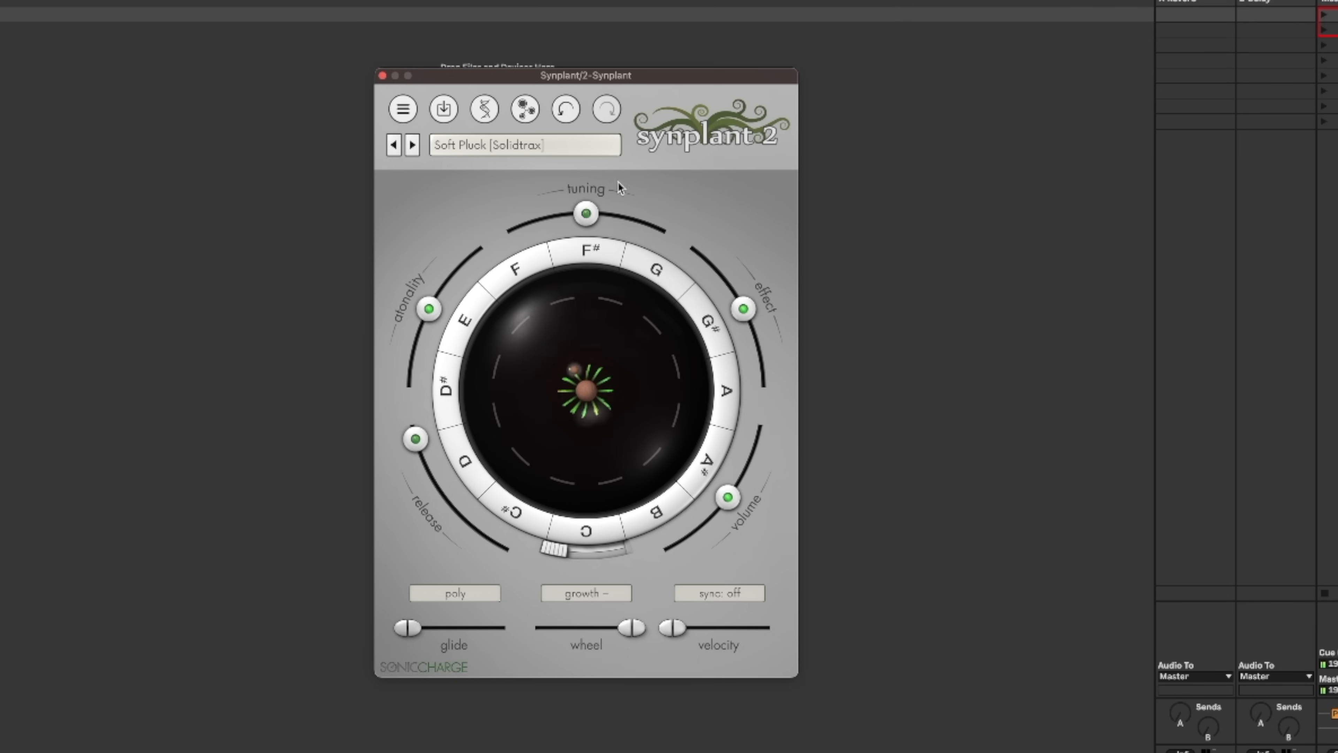
pyautogui.moveTo(422, 436); pyautogui.dragTo(439, 463)
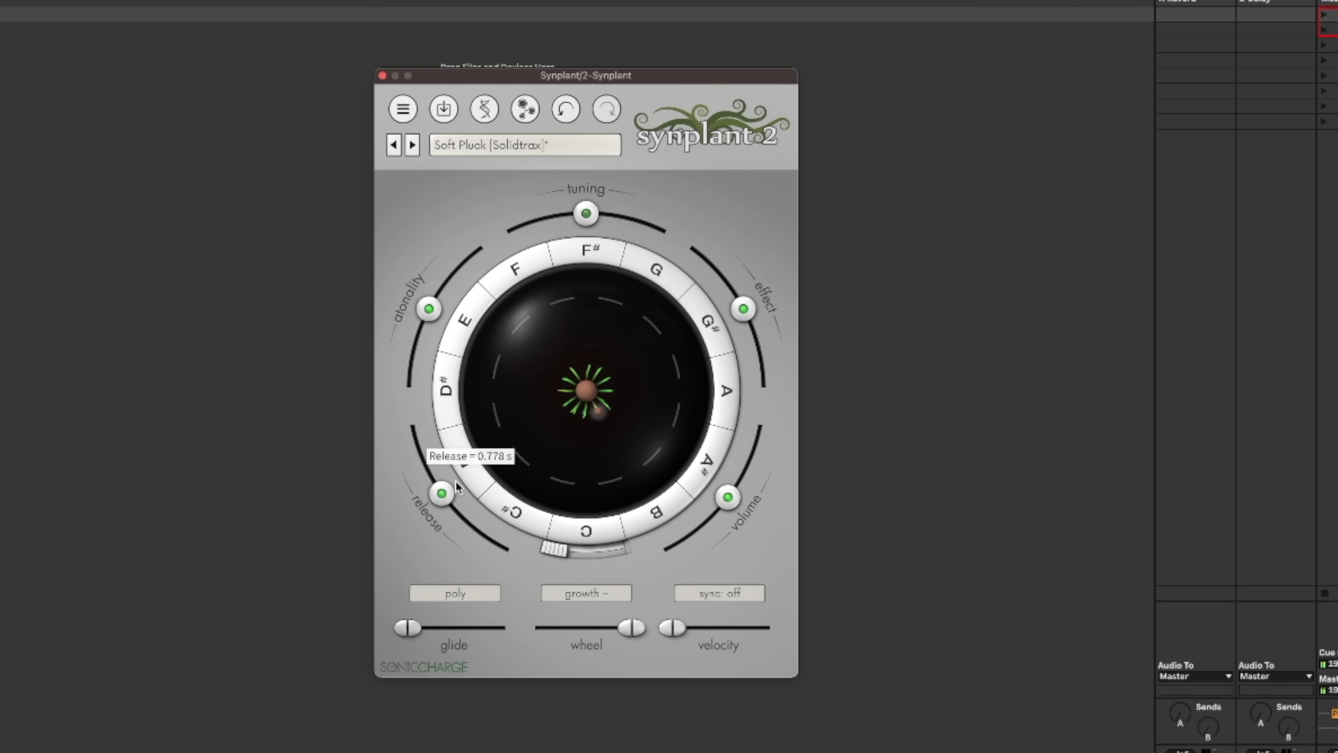
pyautogui.click(467, 598)
pyautogui.click(467, 545)
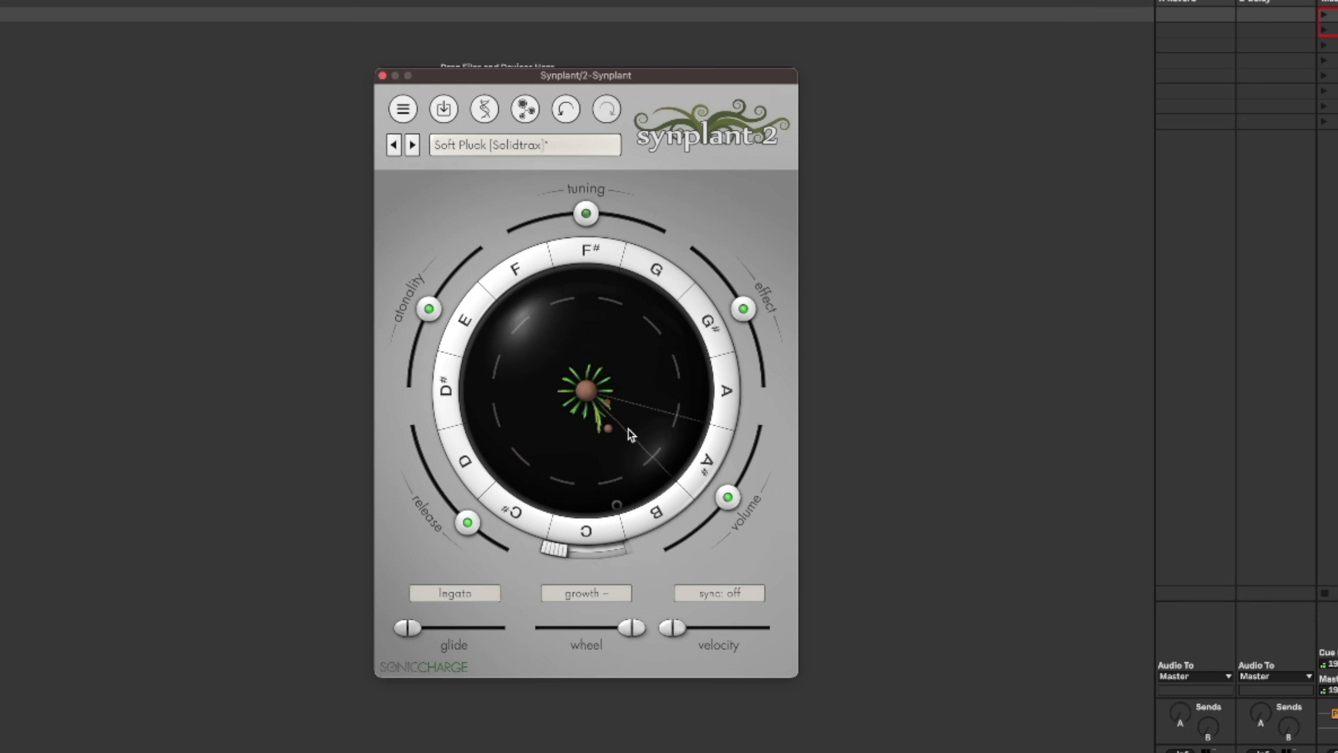
# Grow long branches for the A#, F#, E and D notes of the Soft Pluck plant.
pyautogui.moveTo(647, 435); pyautogui.dragTo(672, 442)
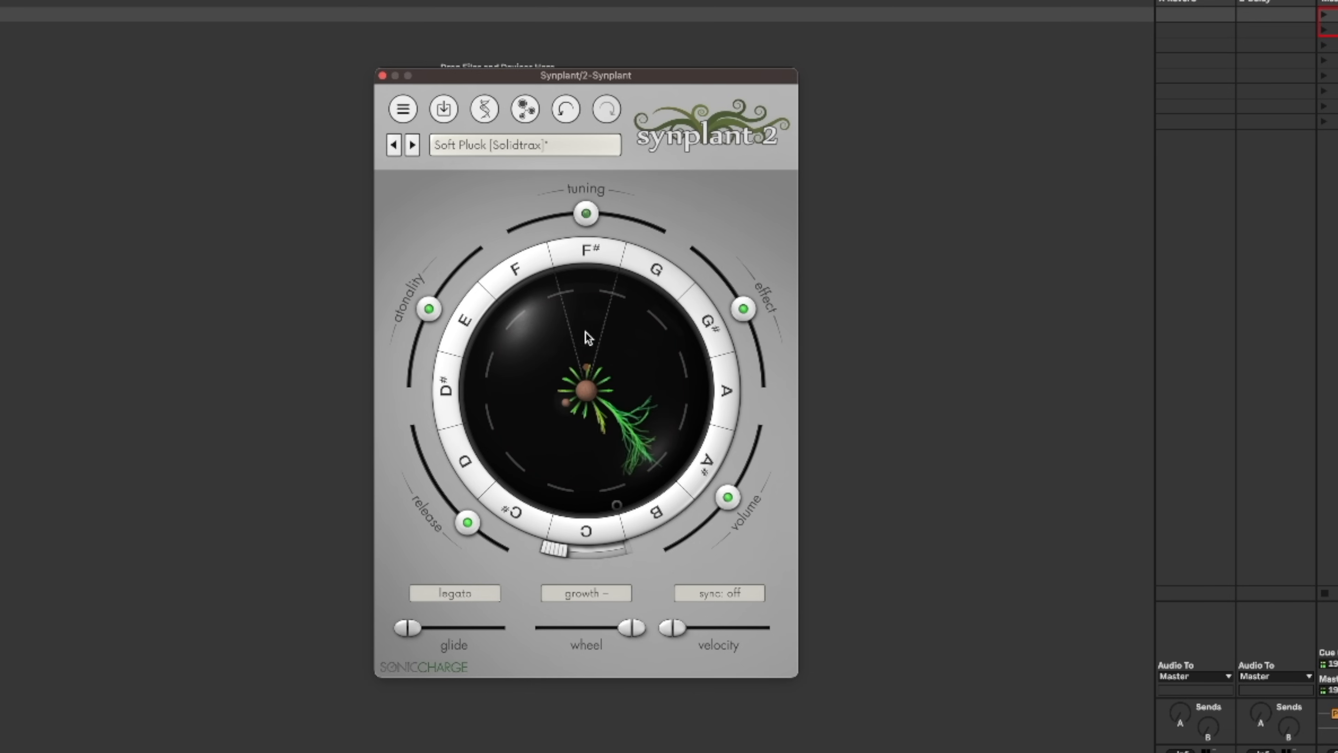
pyautogui.click(591, 294)
pyautogui.click(493, 345)
pyautogui.moveTo(492, 346); pyautogui.dragTo(468, 338)
pyautogui.click(500, 438)
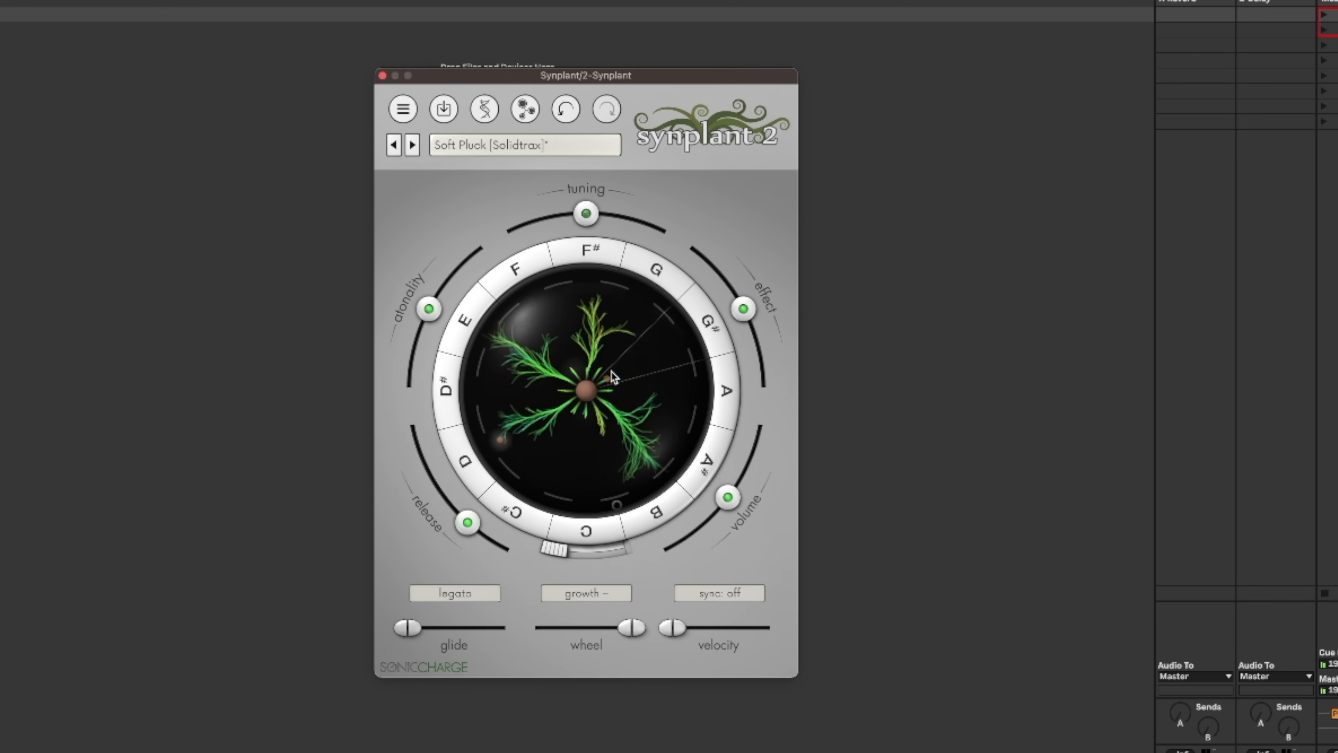
# Browse the patches past Solace [Bru] and load Velometale [SC].
pyautogui.click(411, 145)
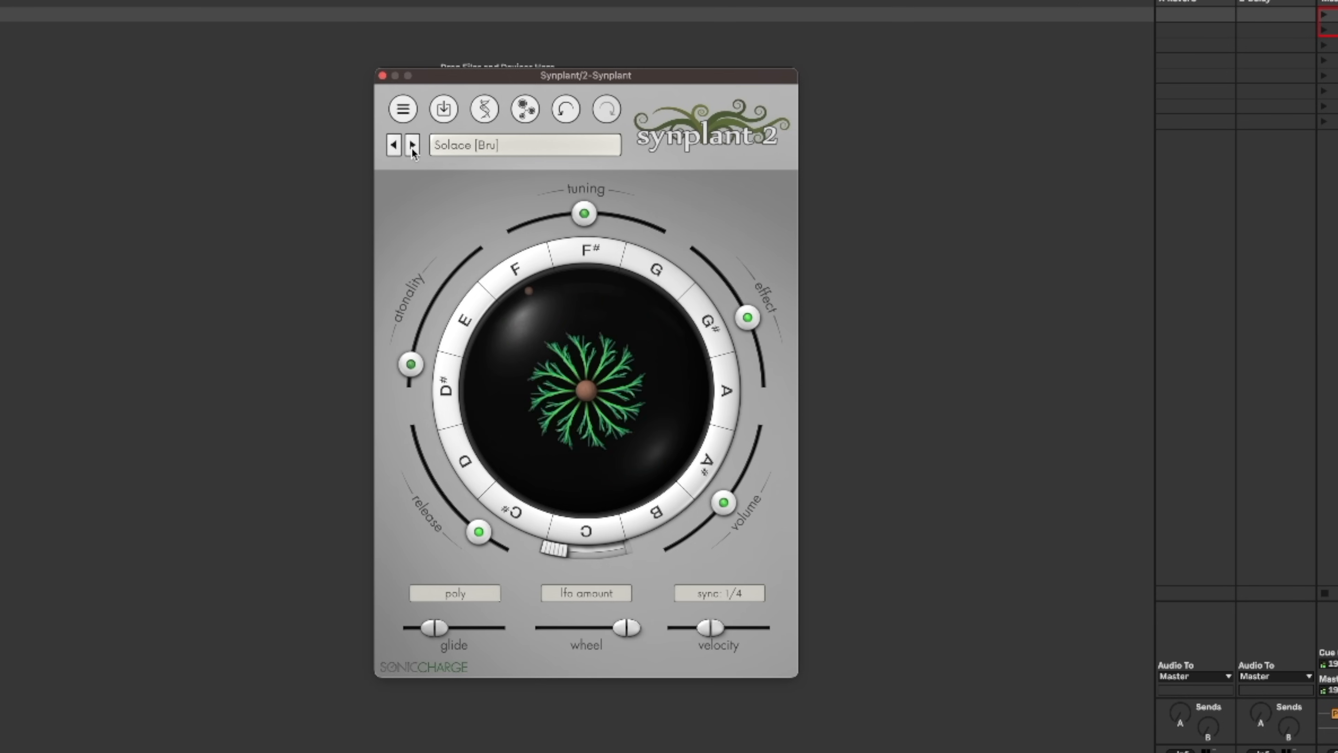
pyautogui.click(412, 146)
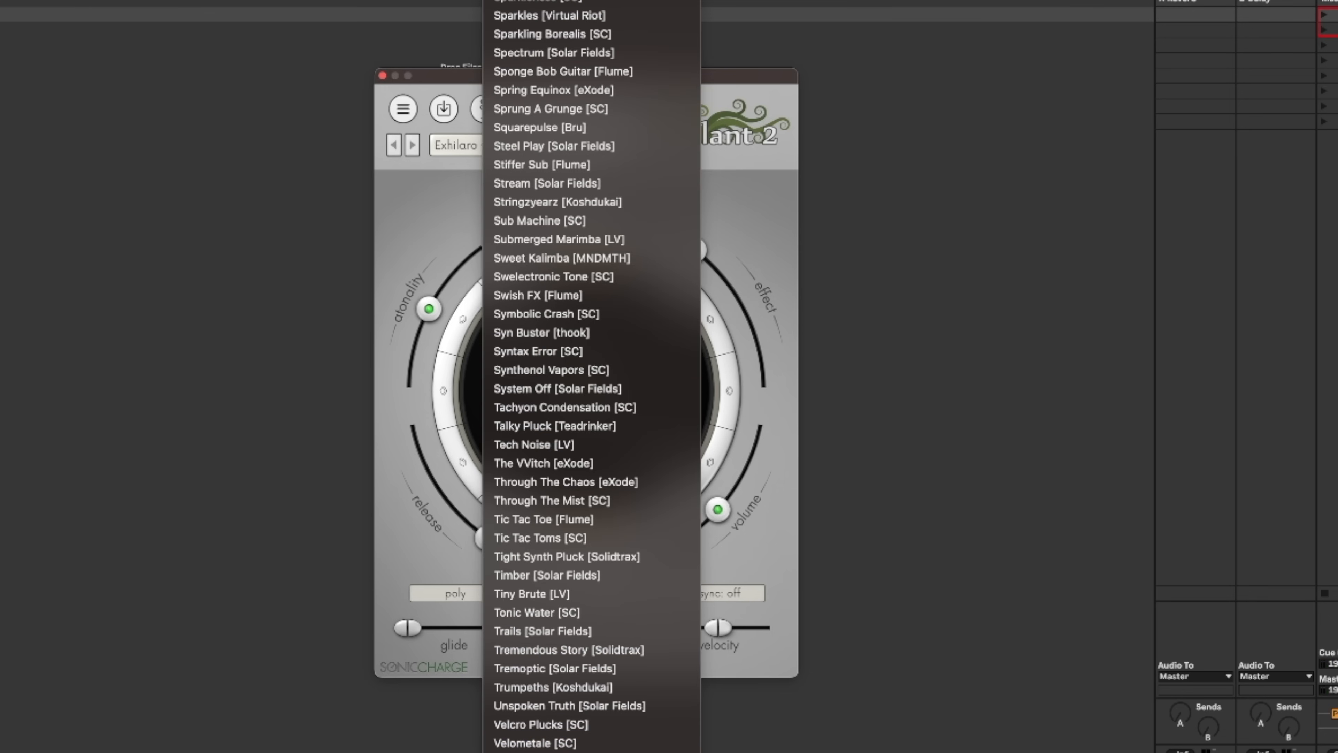
pyautogui.scroll(10, 687, 577)
pyautogui.scroll(-10, 690, 659)
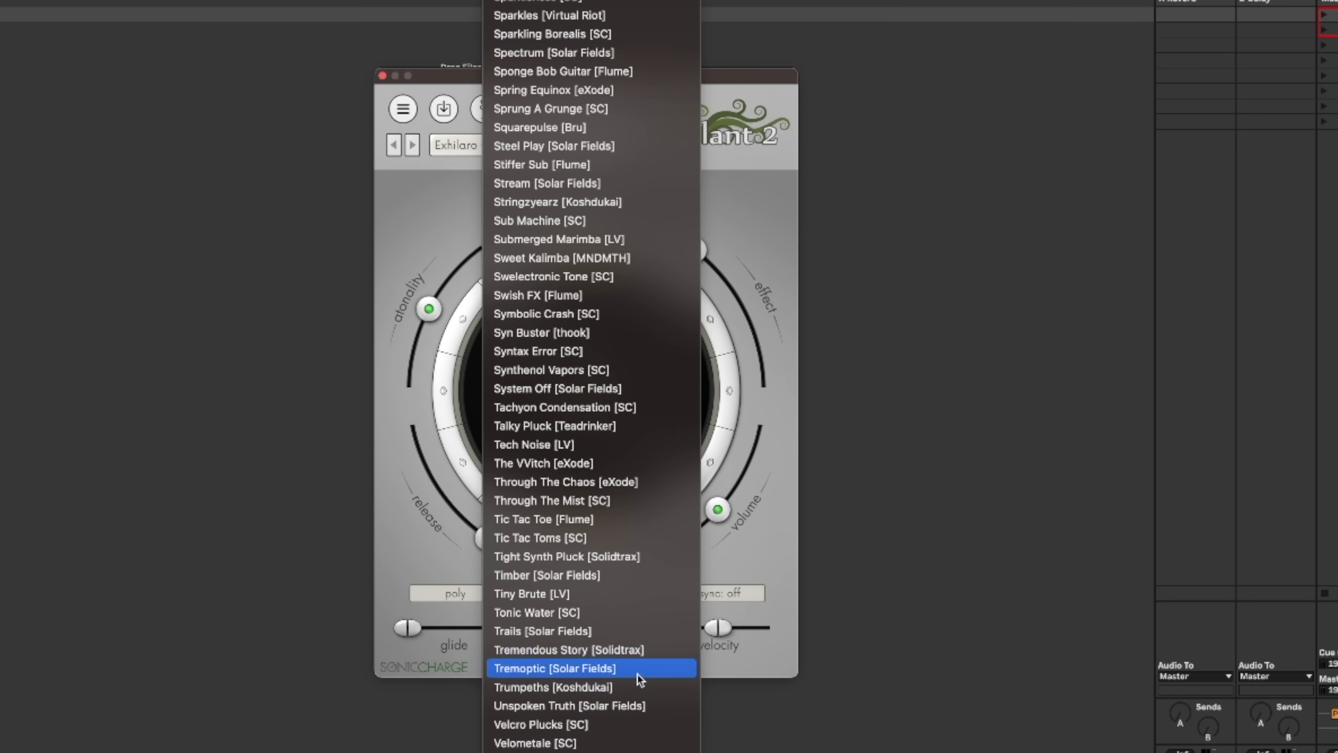
pyautogui.click(612, 742)
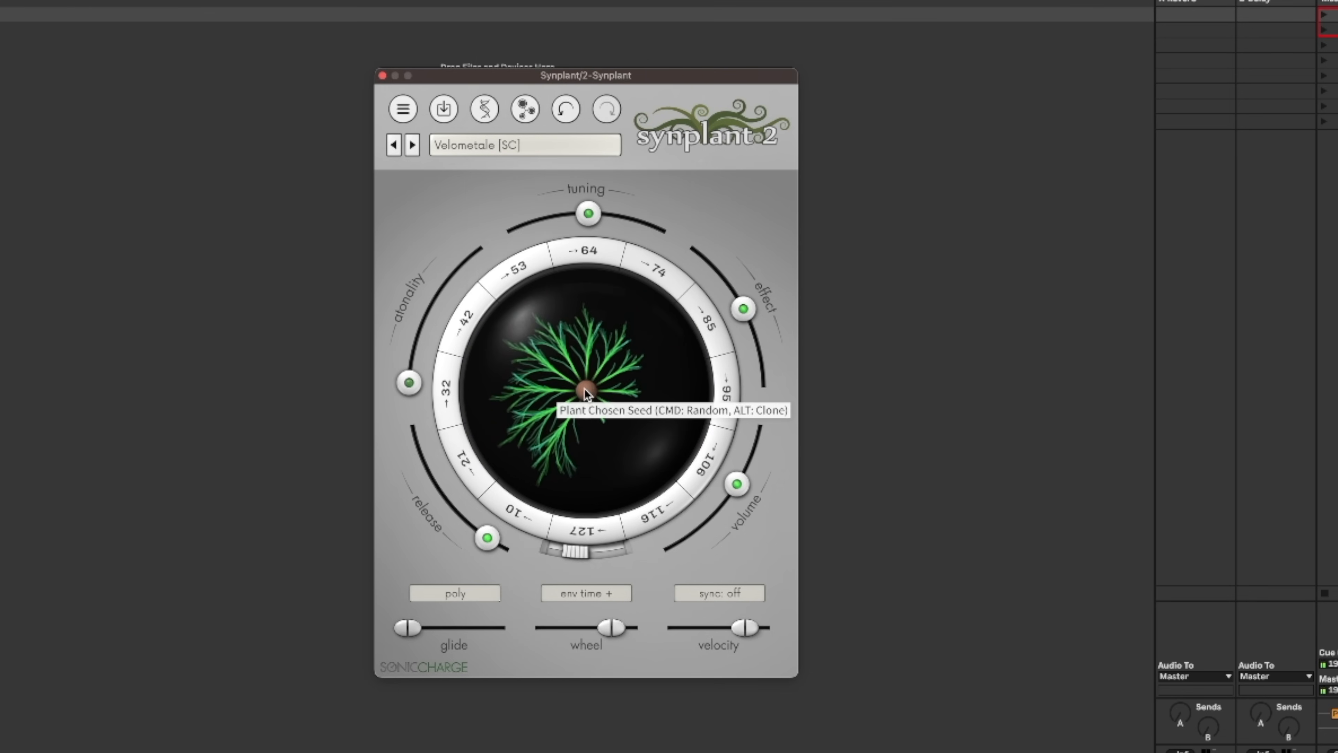
# Raise the modulation wheel fully and lengthen the lower branches of the Velometale plant.
pyautogui.click(549, 370)
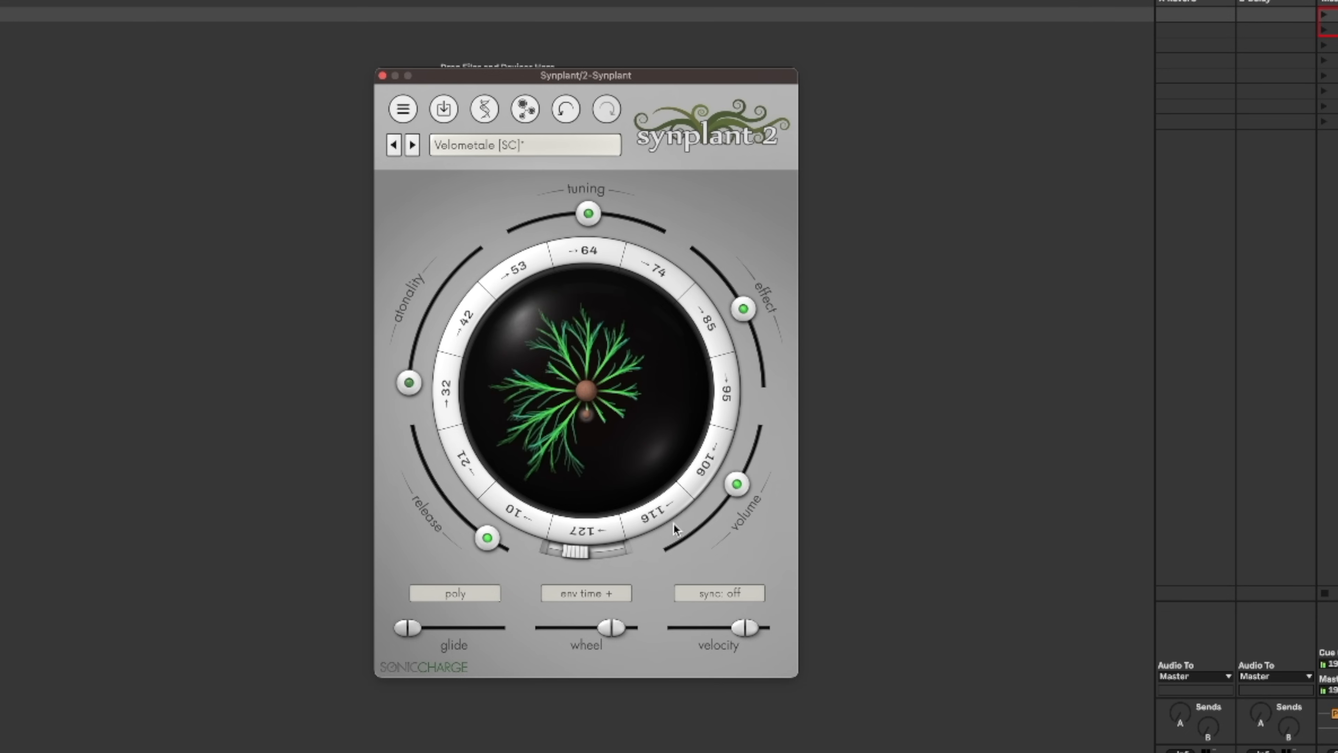
pyautogui.moveTo(588, 555); pyautogui.dragTo(641, 556)
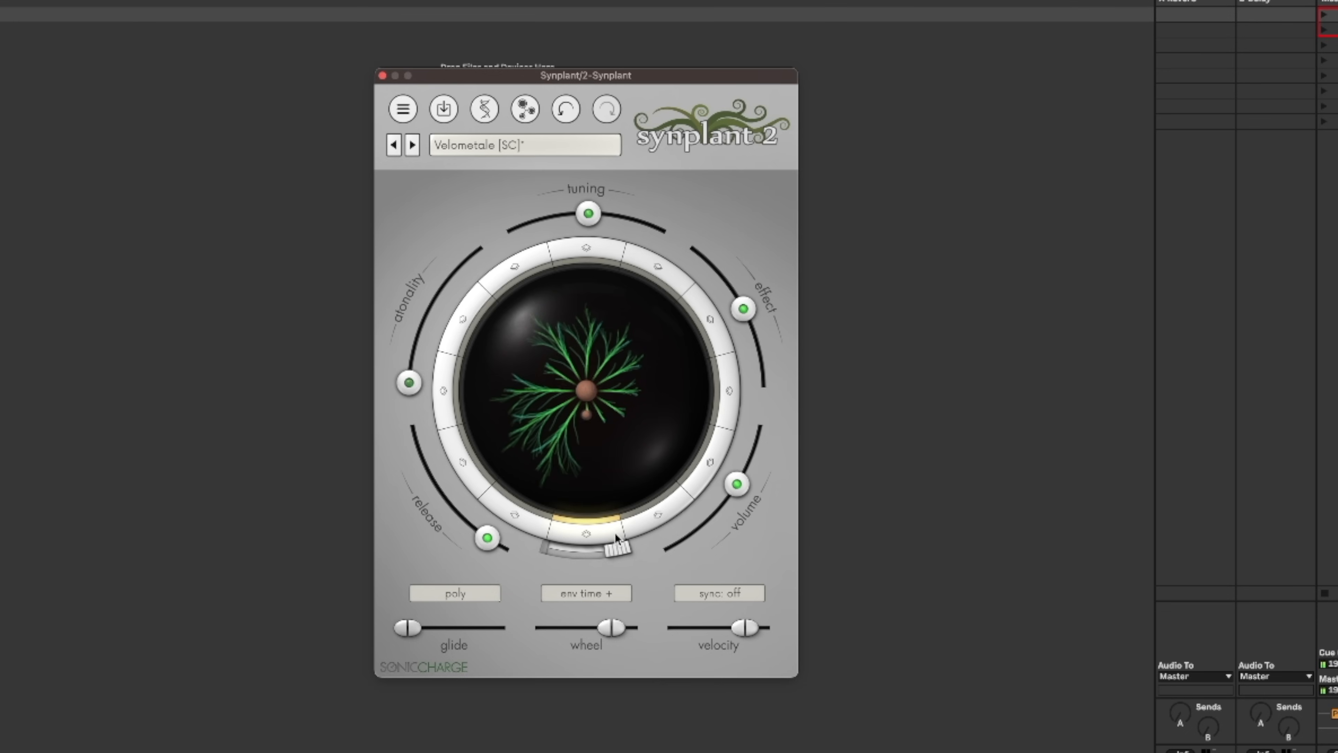
pyautogui.moveTo(591, 472)
pyautogui.mouseDown()
pyautogui.moveTo(591, 486)
pyautogui.moveTo(584, 470)
pyautogui.mouseUp()
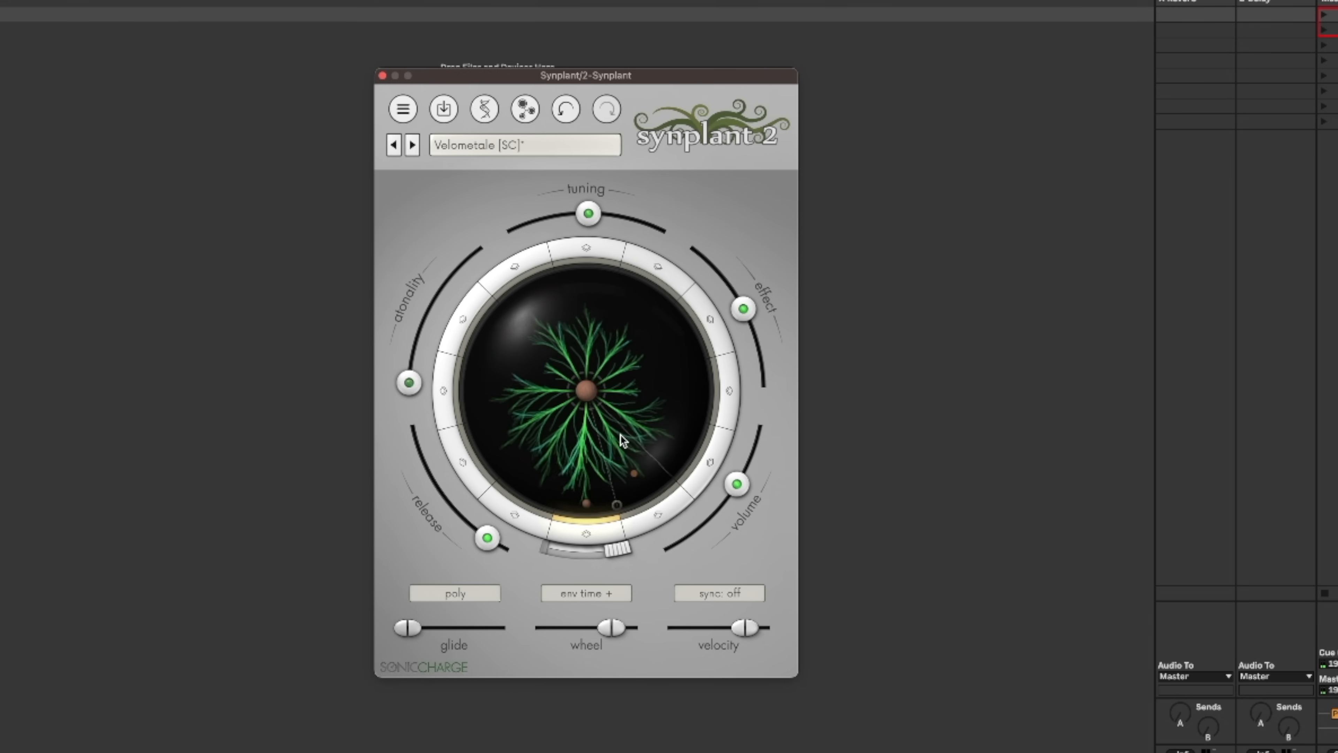
# Try cloning the selected lower branch across the whole Velometale plant and undo it.
pyautogui.rightClick(590, 504)
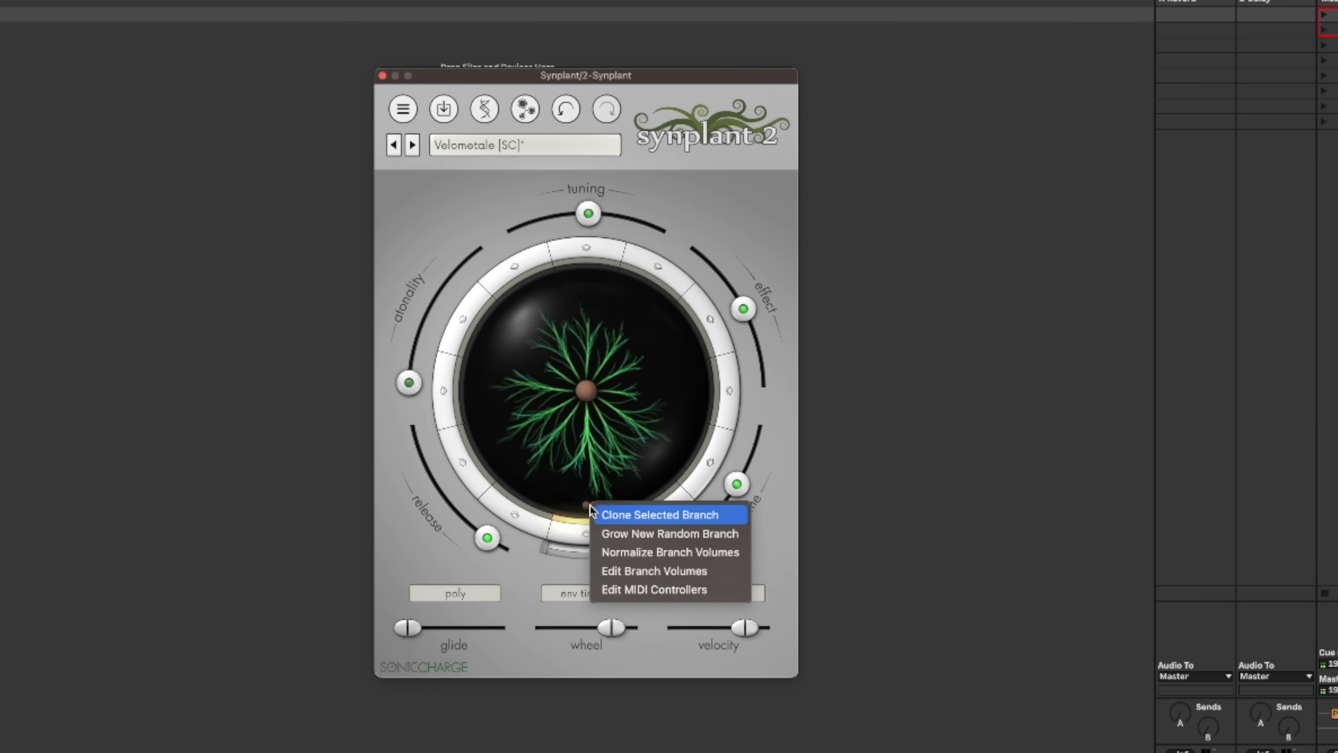
pyautogui.click(603, 514)
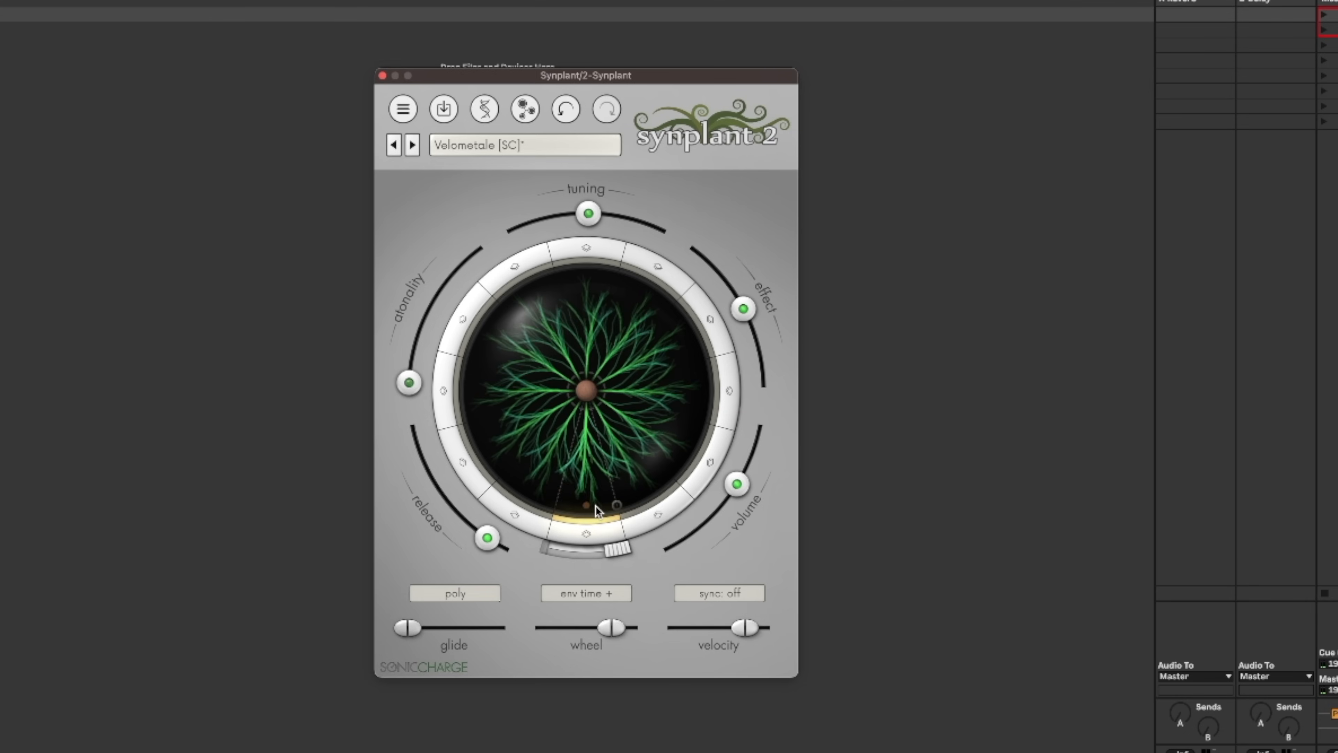
pyautogui.rightClick(581, 478)
pyautogui.click(563, 115)
pyautogui.click(563, 115)
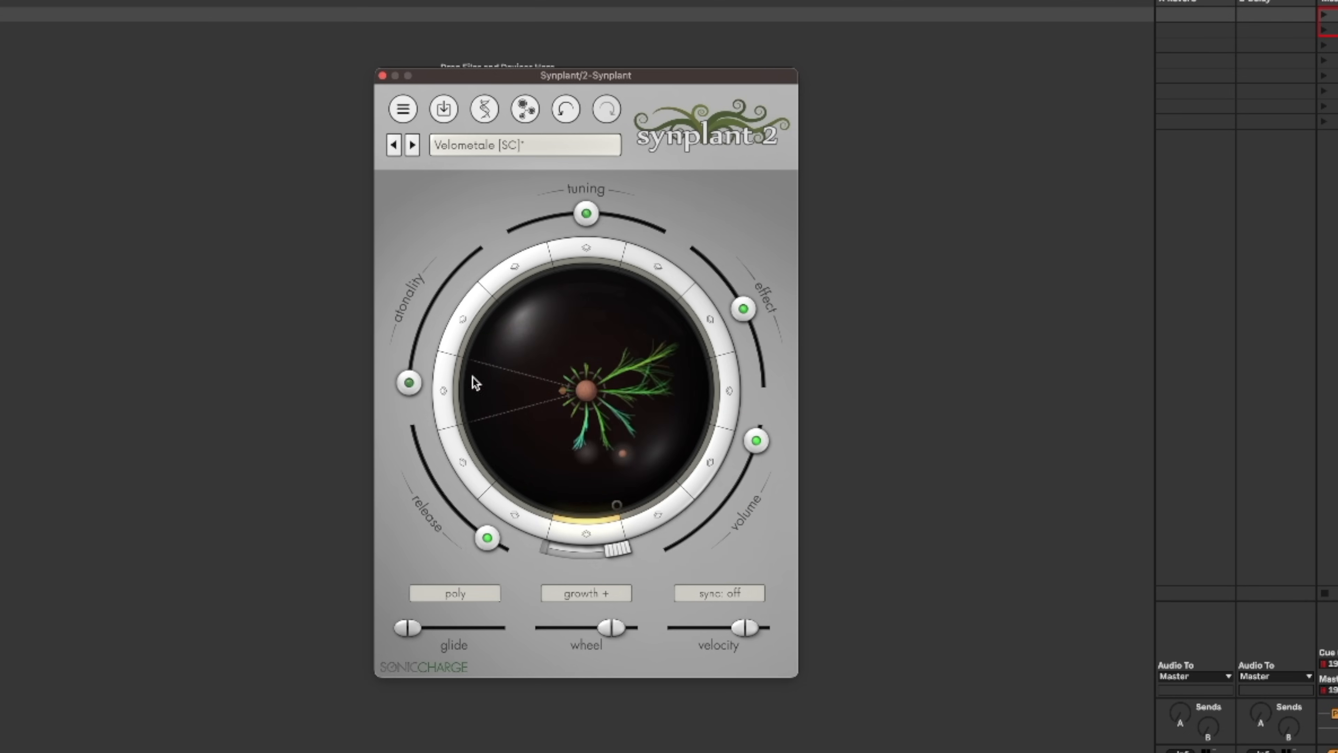
# Reshape several branches of the Velometale plant and turn its effect amount down to the minimum.
pyautogui.click(472, 376)
pyautogui.click(544, 336)
pyautogui.click(653, 322)
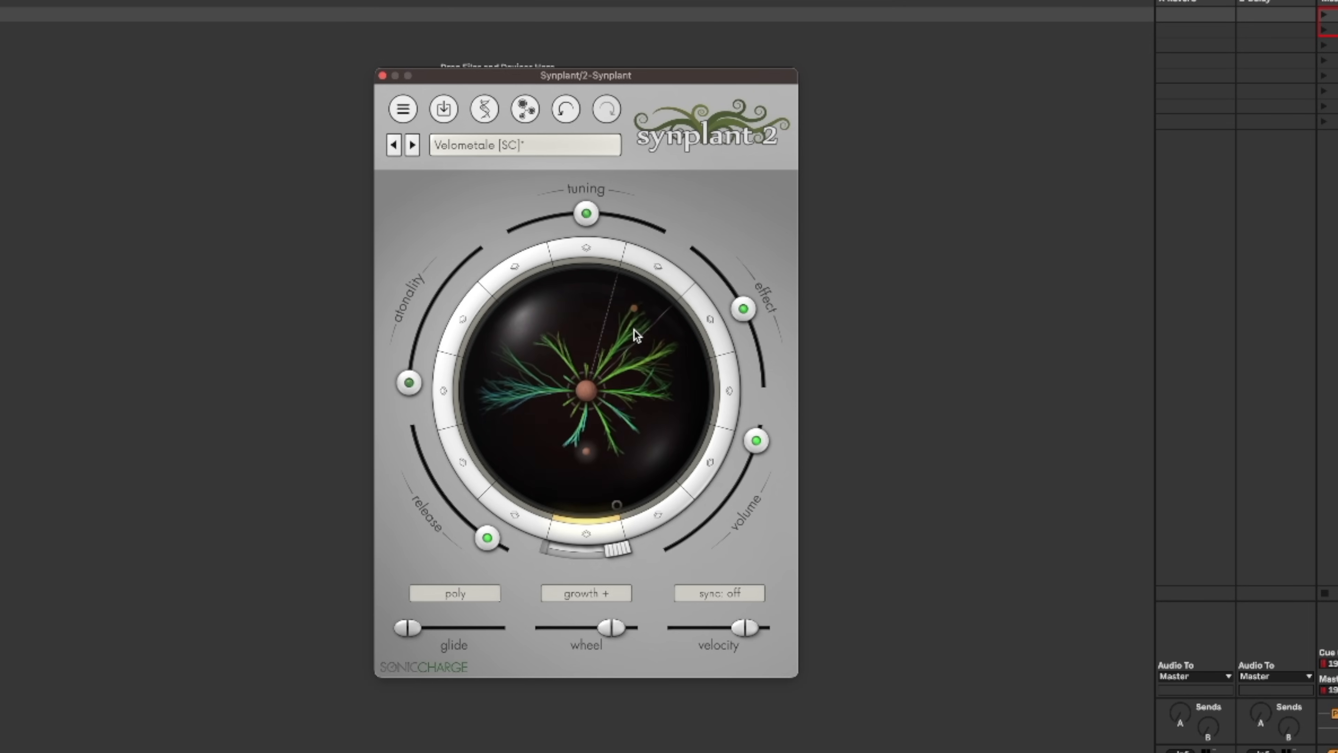
pyautogui.moveTo(744, 309); pyautogui.dragTo(662, 226)
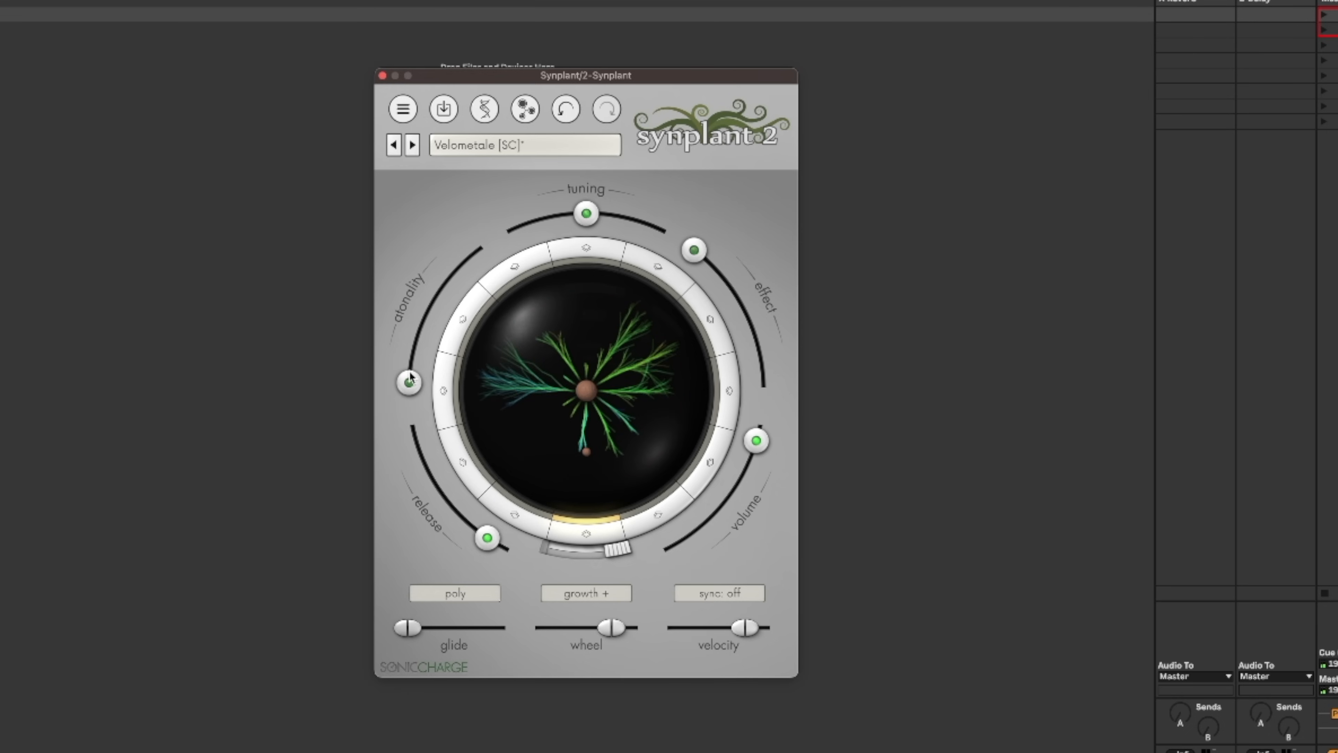
# Toggle Live's detail view and audition the lower branches of the Velometale plant one at a time.
pyautogui.moveTo(411, 376)
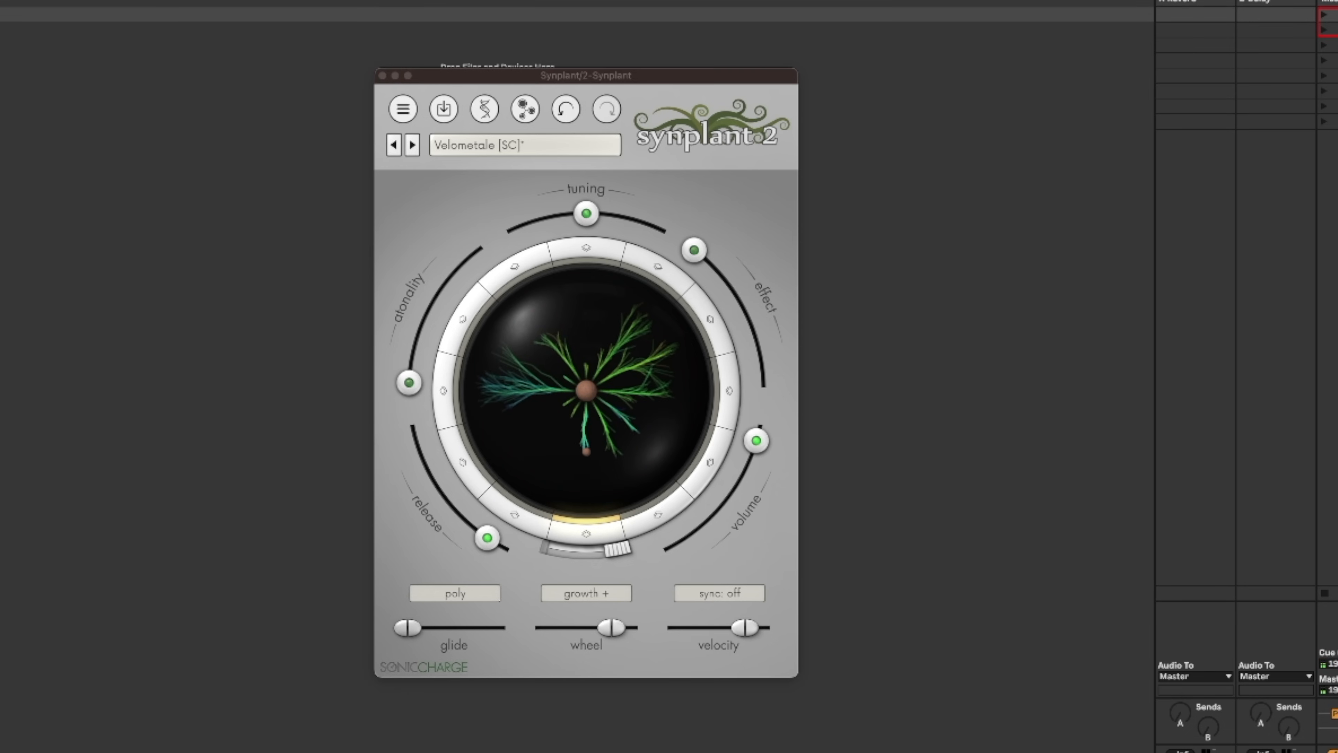
pyautogui.press('super+alt+l')
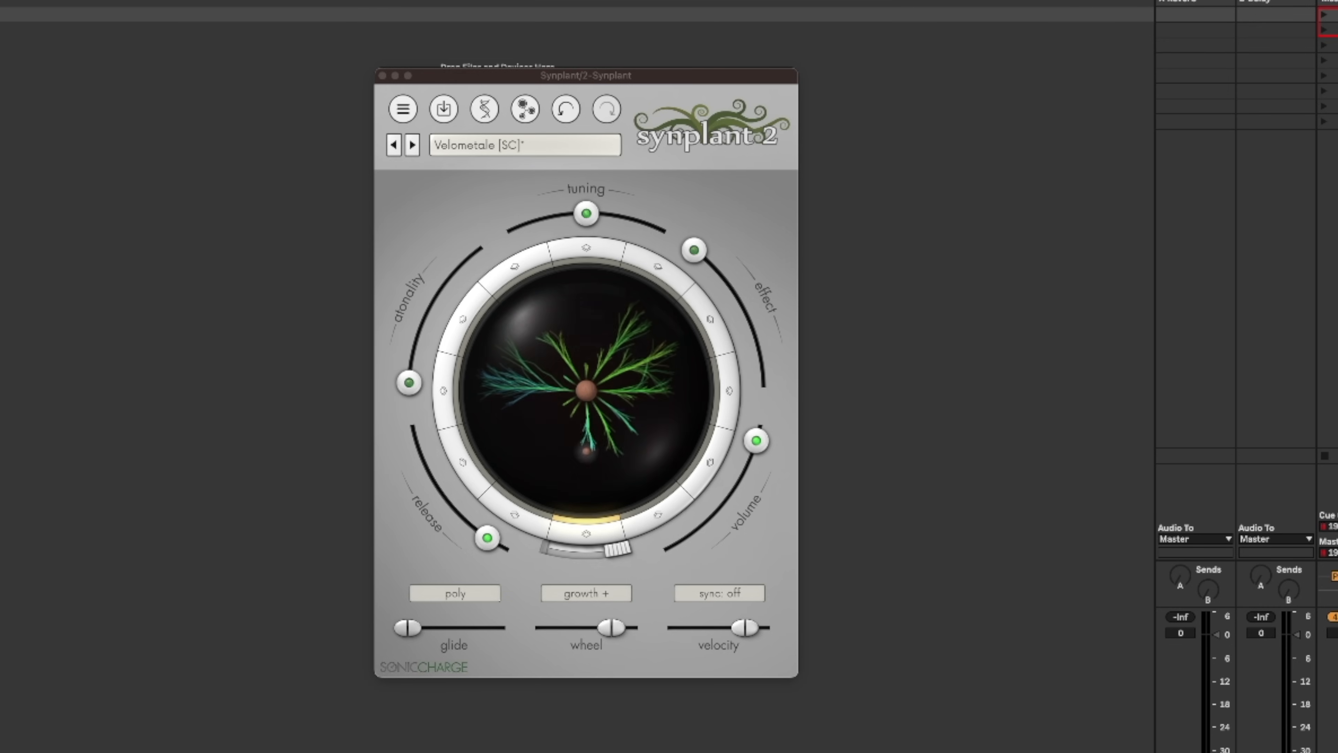
pyautogui.click(585, 515)
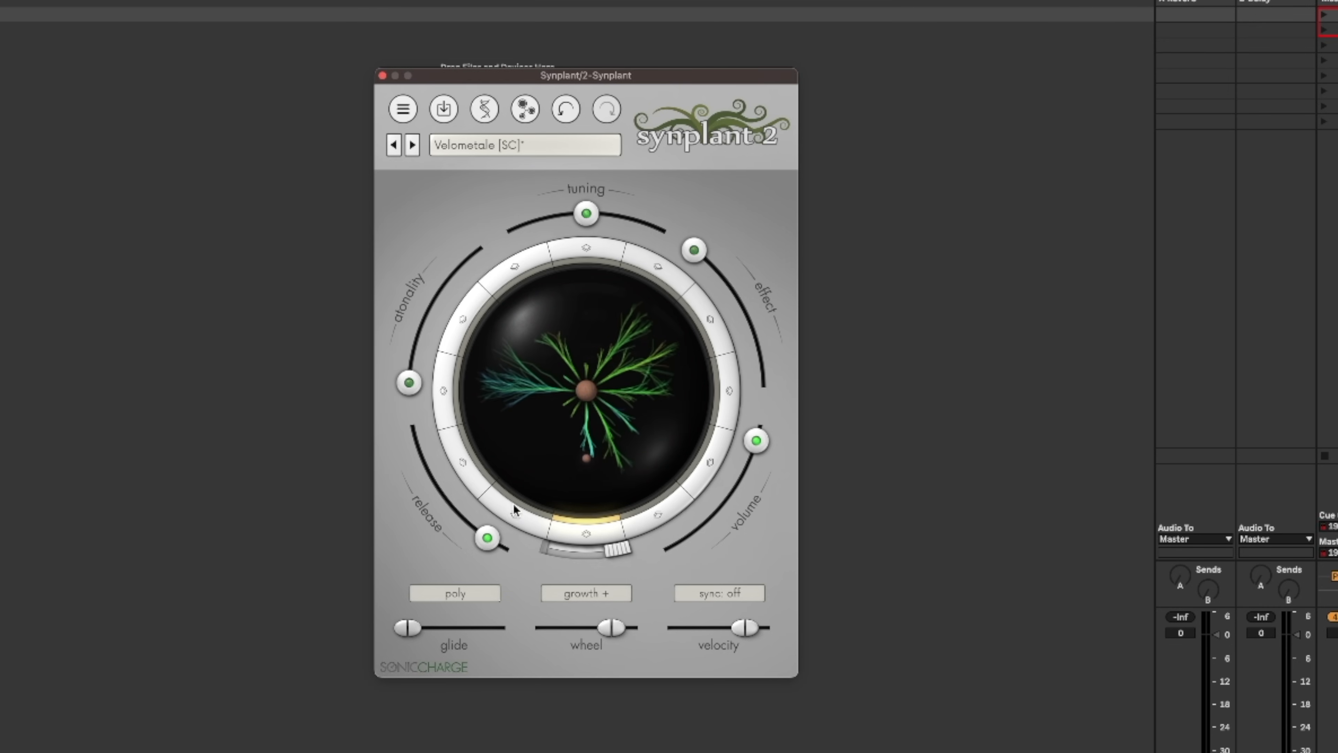
pyautogui.click(515, 512)
pyautogui.click(453, 469)
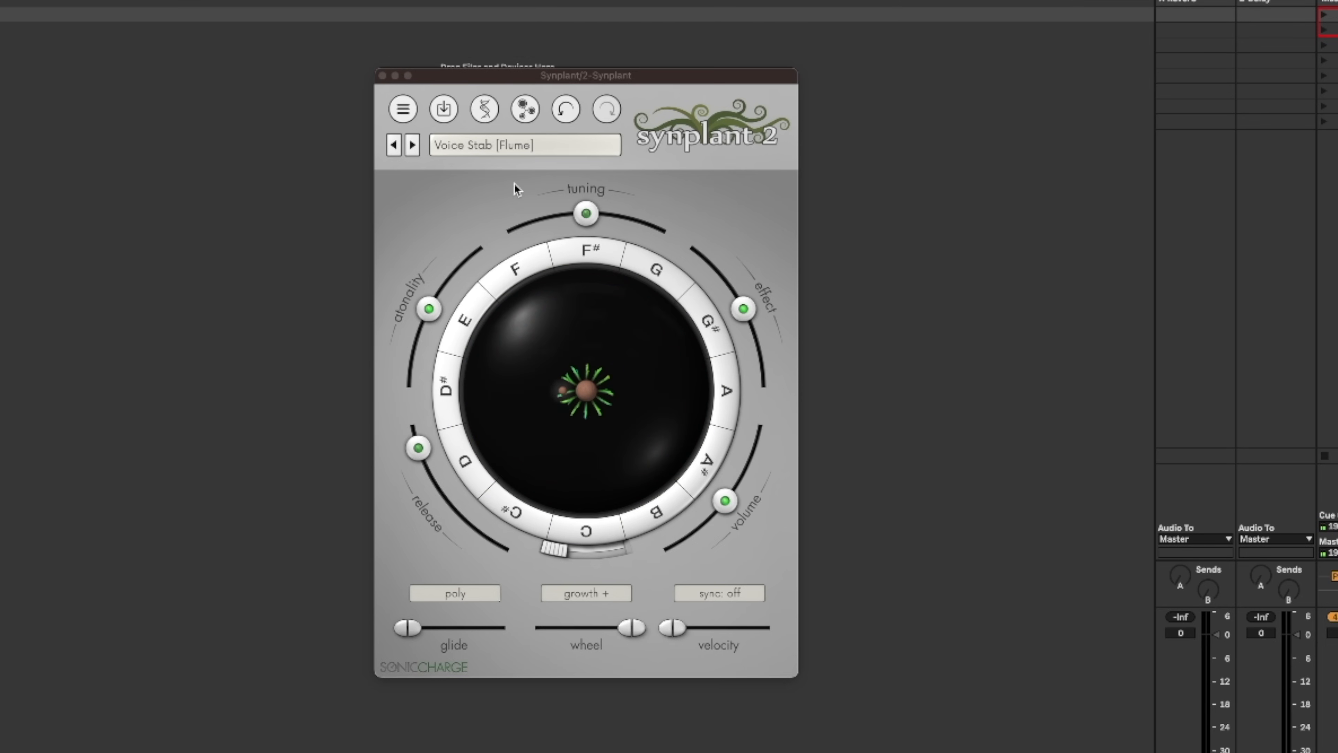
# Load the Voice Stab [Flume] patch and set the b_mod gene of Oscillator B to 0.6914.
pyautogui.click(527, 148)
pyautogui.click(485, 194)
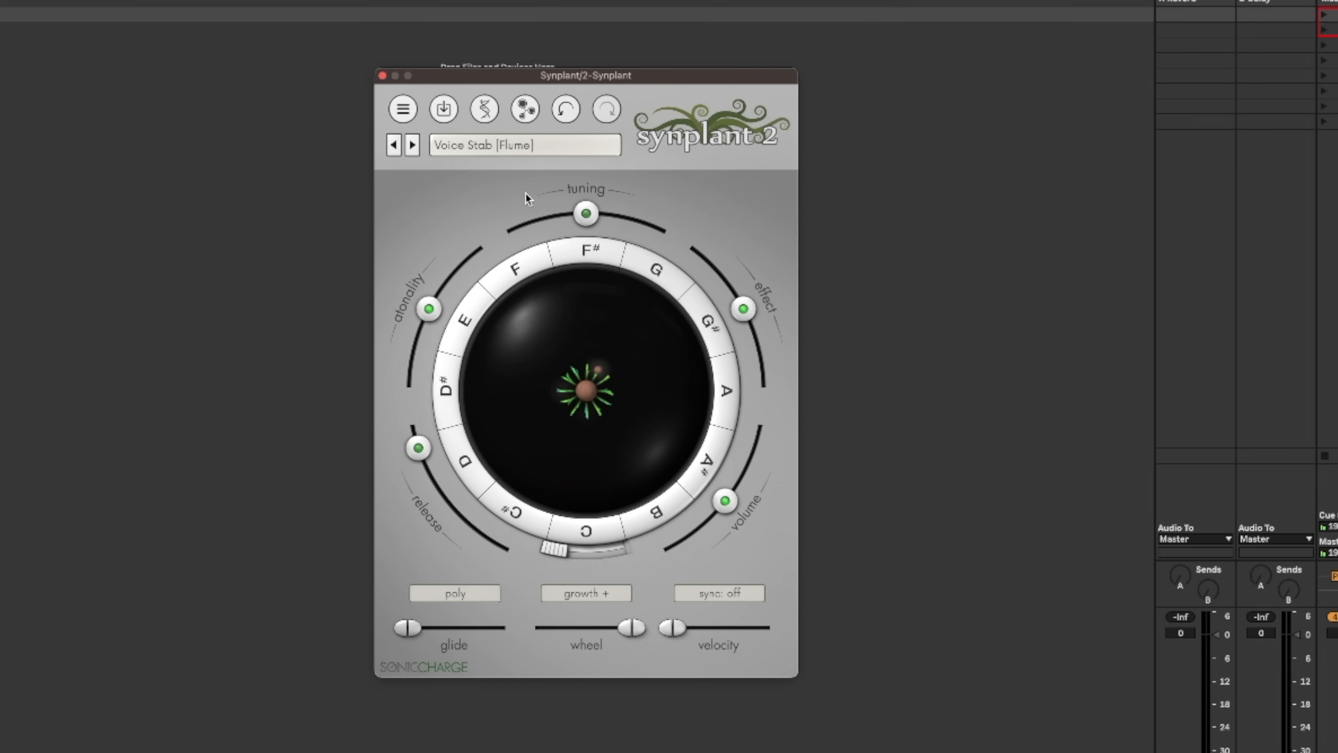
pyautogui.click(484, 108)
pyautogui.moveTo(543, 721); pyautogui.dragTo(536, 531)
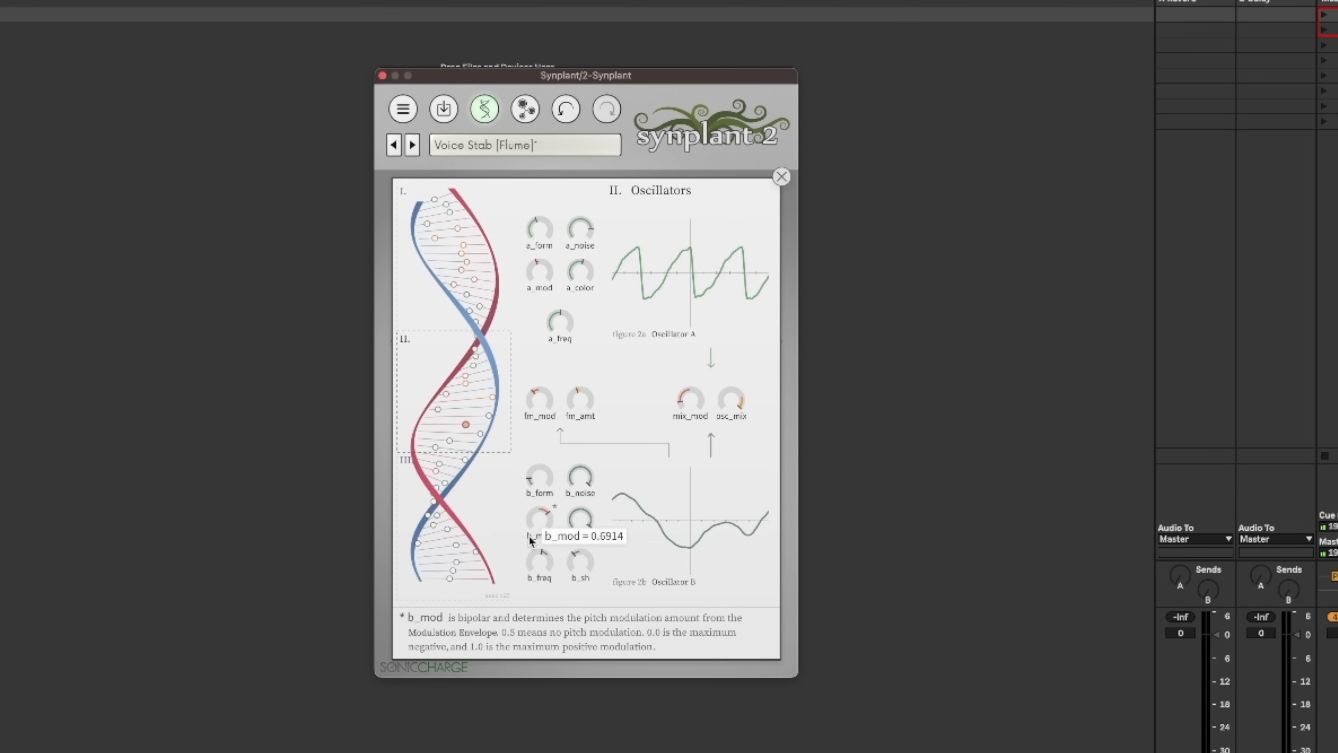
pyautogui.click(447, 117)
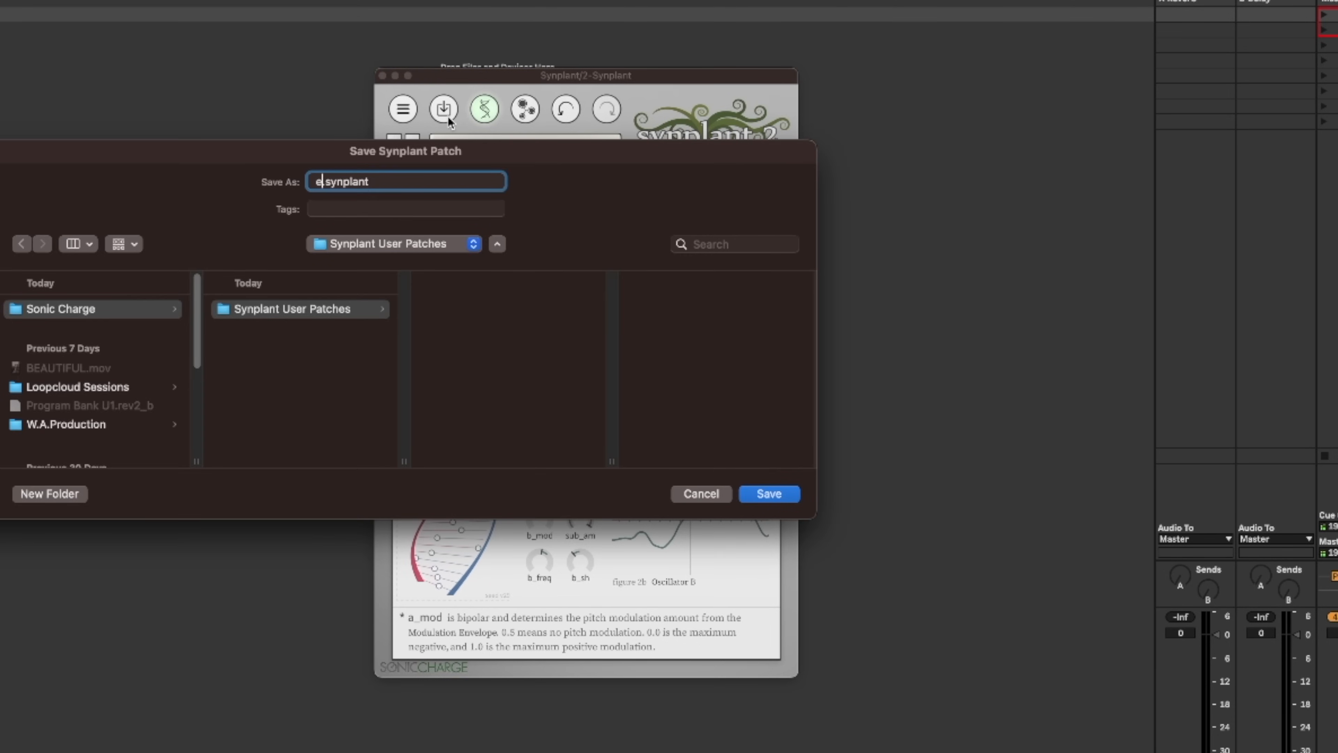
pyautogui.write('e')
pyautogui.click(701, 494)
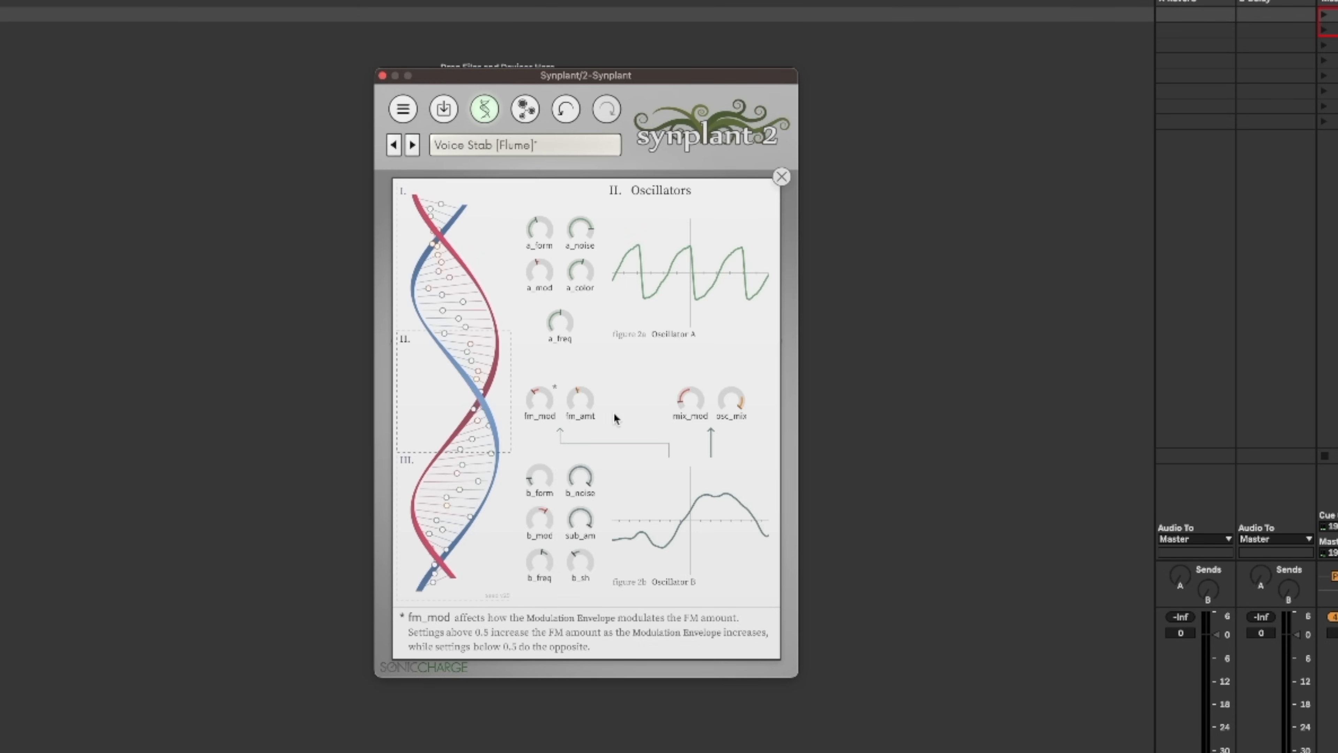
# Review the mixing and sub-oscillator genes of Voice Stab [Flume] and extend two lower-right branches of its plant.
pyautogui.moveTo(691, 406)
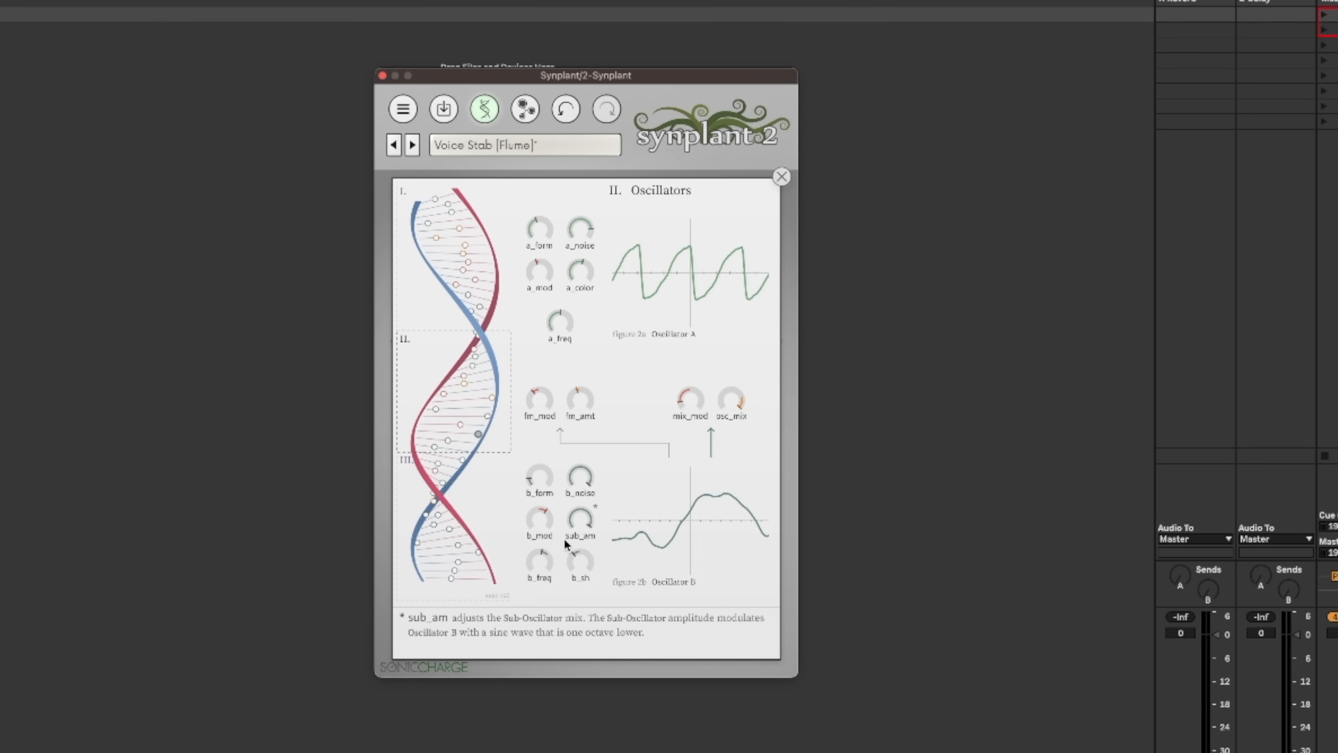
pyautogui.moveTo(573, 523)
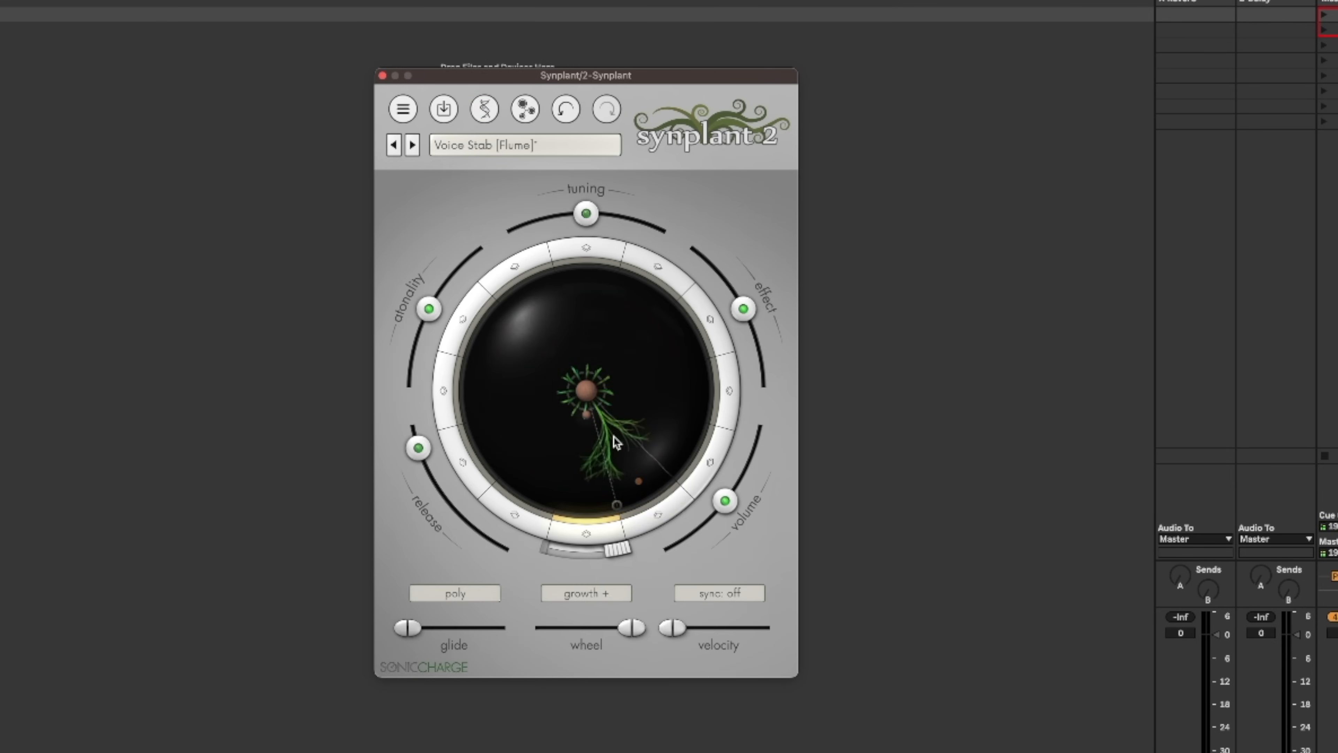
pyautogui.moveTo(614, 436); pyautogui.dragTo(640, 474)
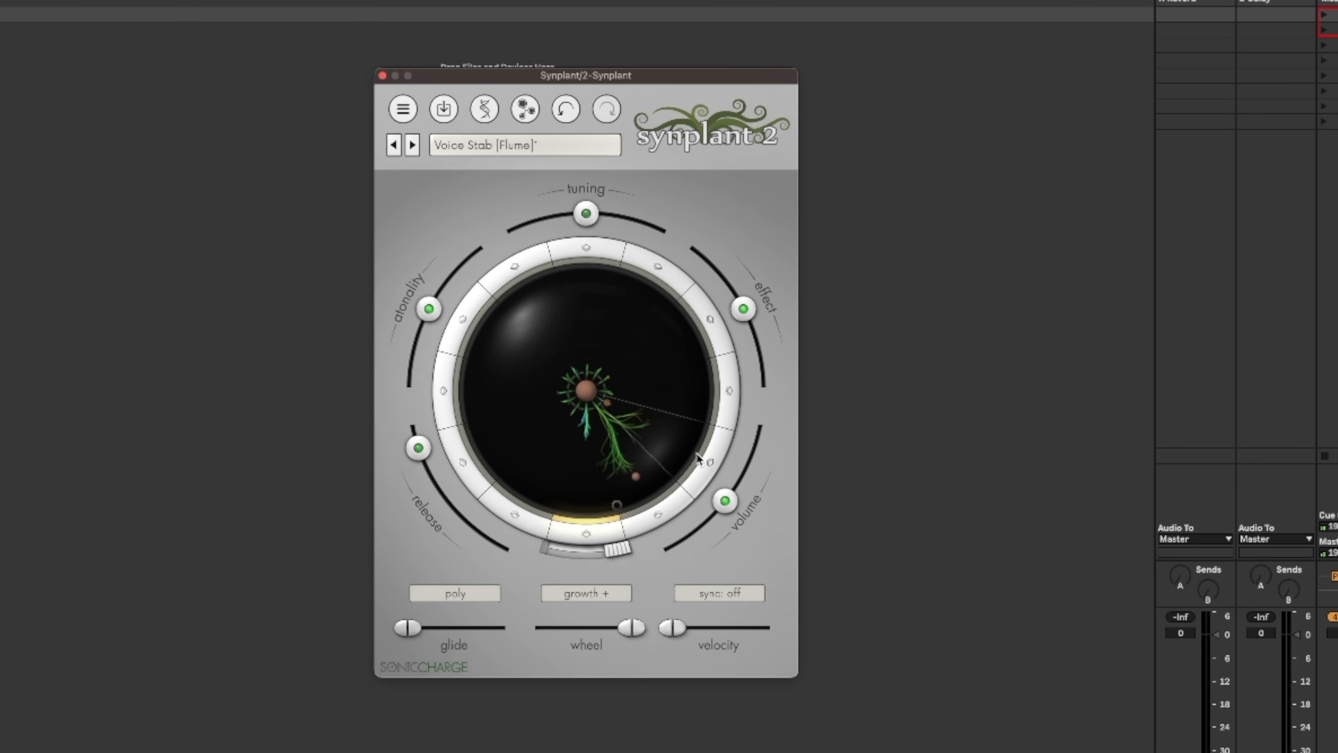
pyautogui.moveTo(650, 423); pyautogui.dragTo(694, 446)
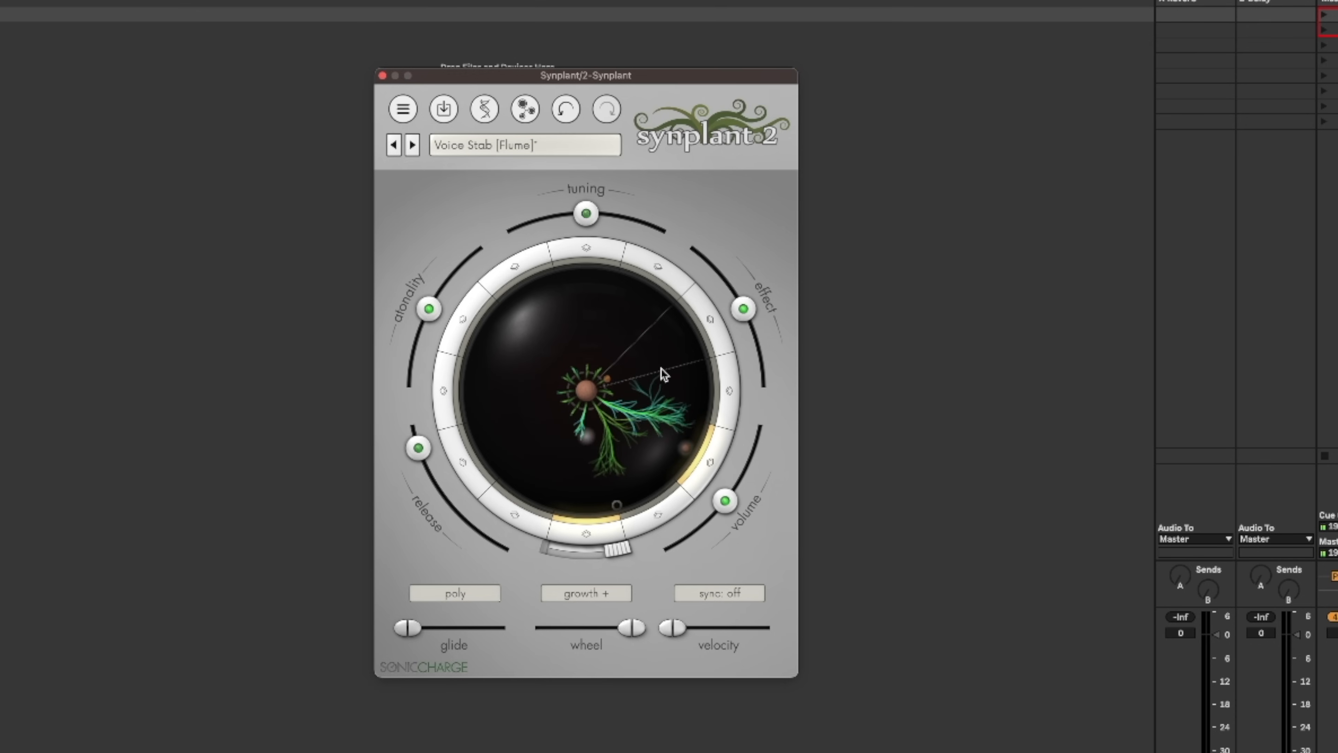
# Raise the volume, turn the effect down to minimum, and shorten the upper-right branch of the Voice Stab [Flume] plant.
pyautogui.moveTo(725, 500); pyautogui.dragTo(741, 476)
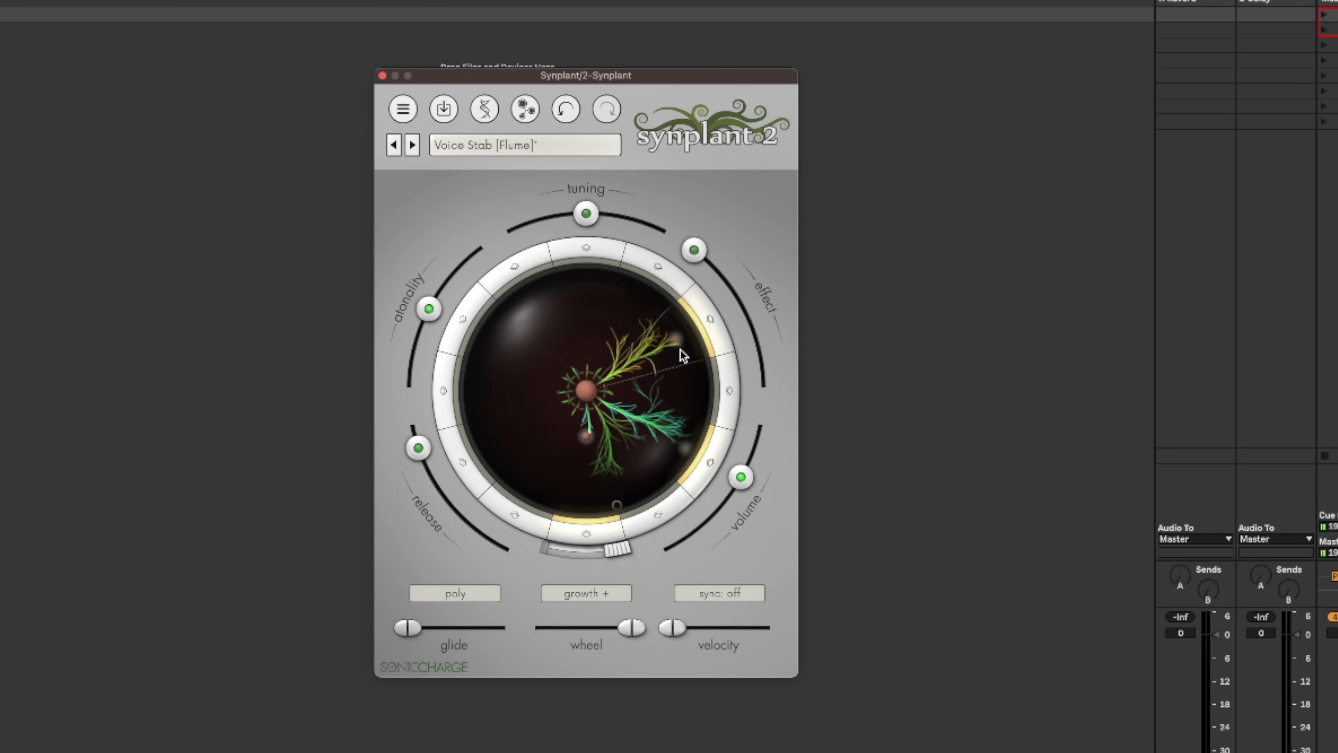
pyautogui.moveTo(680, 349); pyautogui.dragTo(625, 373)
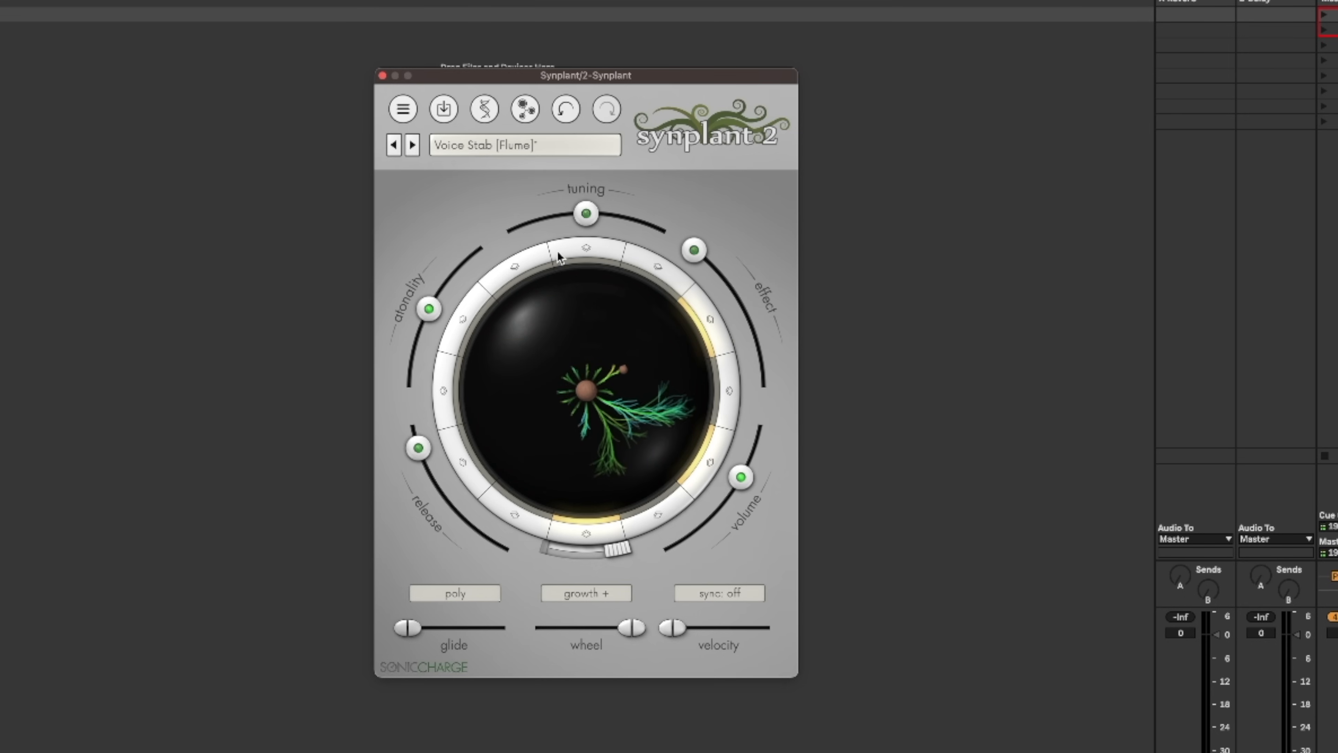
pyautogui.doubleClick(563, 393)
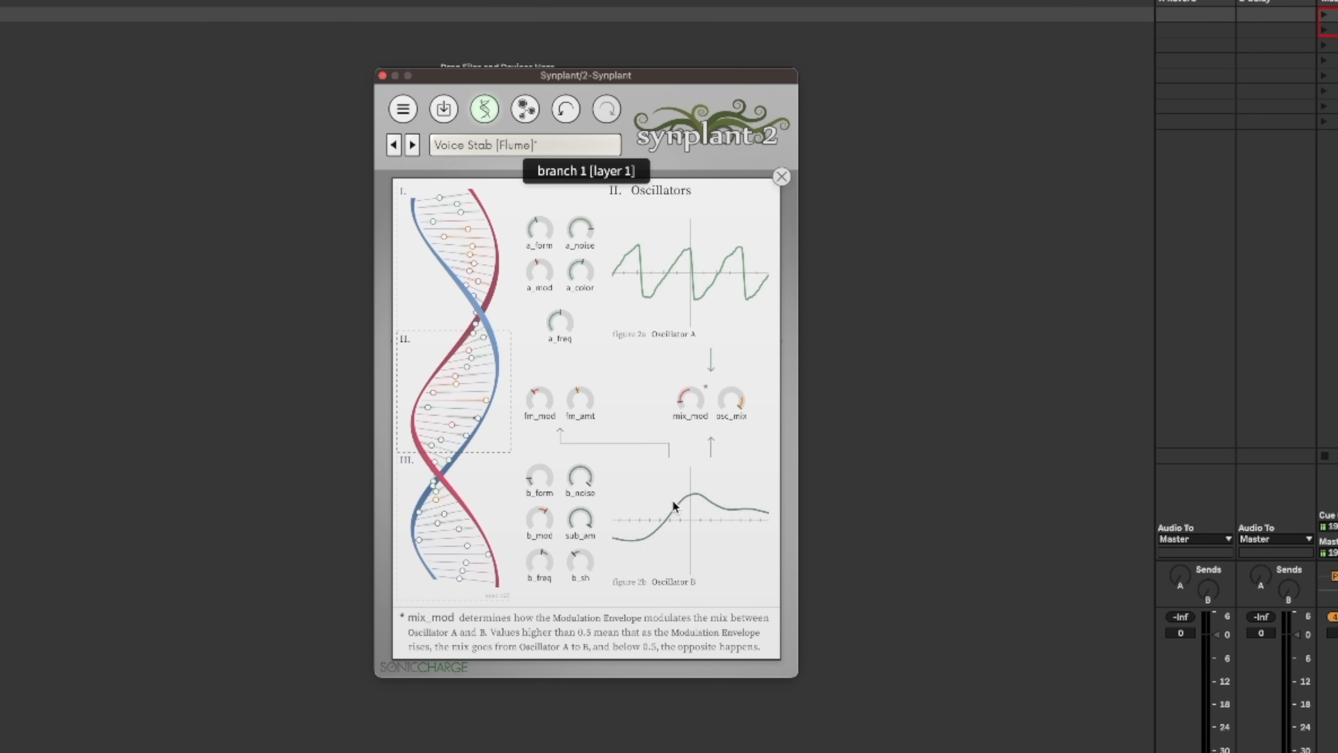
# Load the Vyper Byte [SC] patch and grow its G# and F branches.
pyautogui.click(403, 109)
pyautogui.click(478, 220)
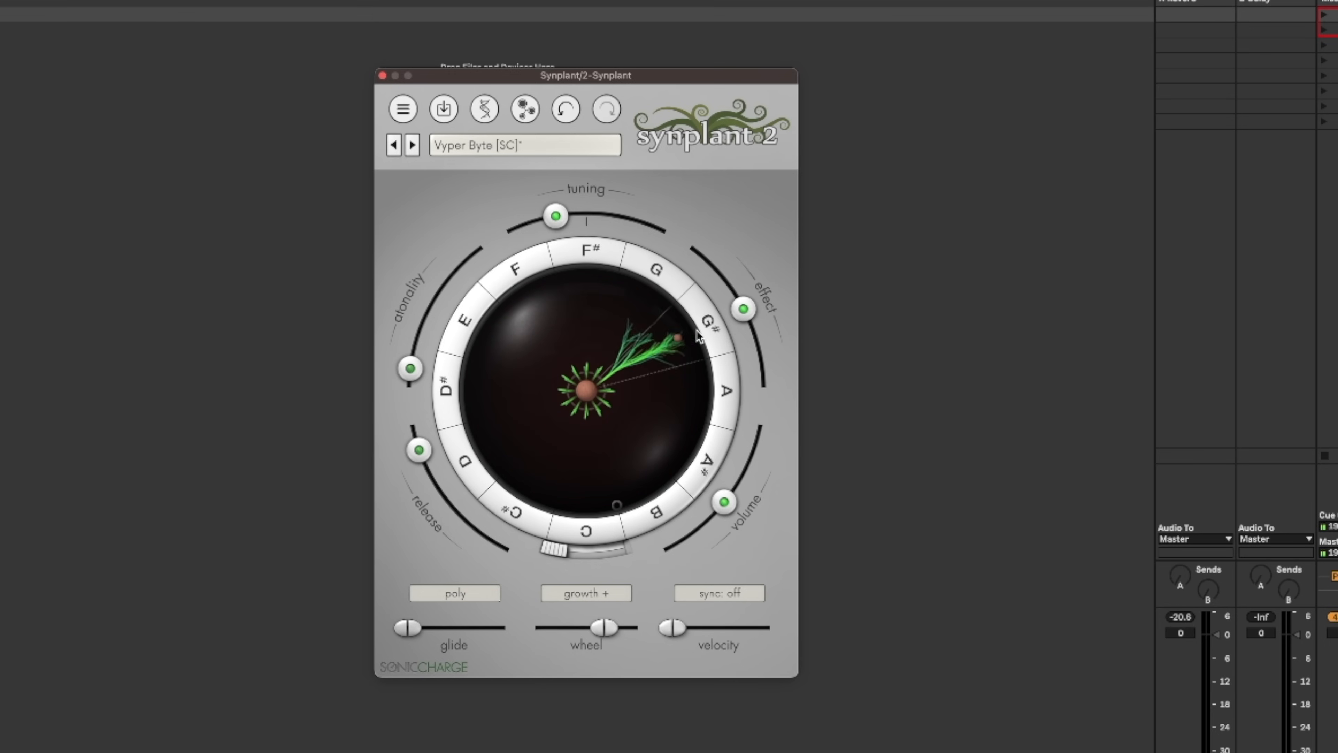
pyautogui.moveTo(644, 363); pyautogui.dragTo(643, 364)
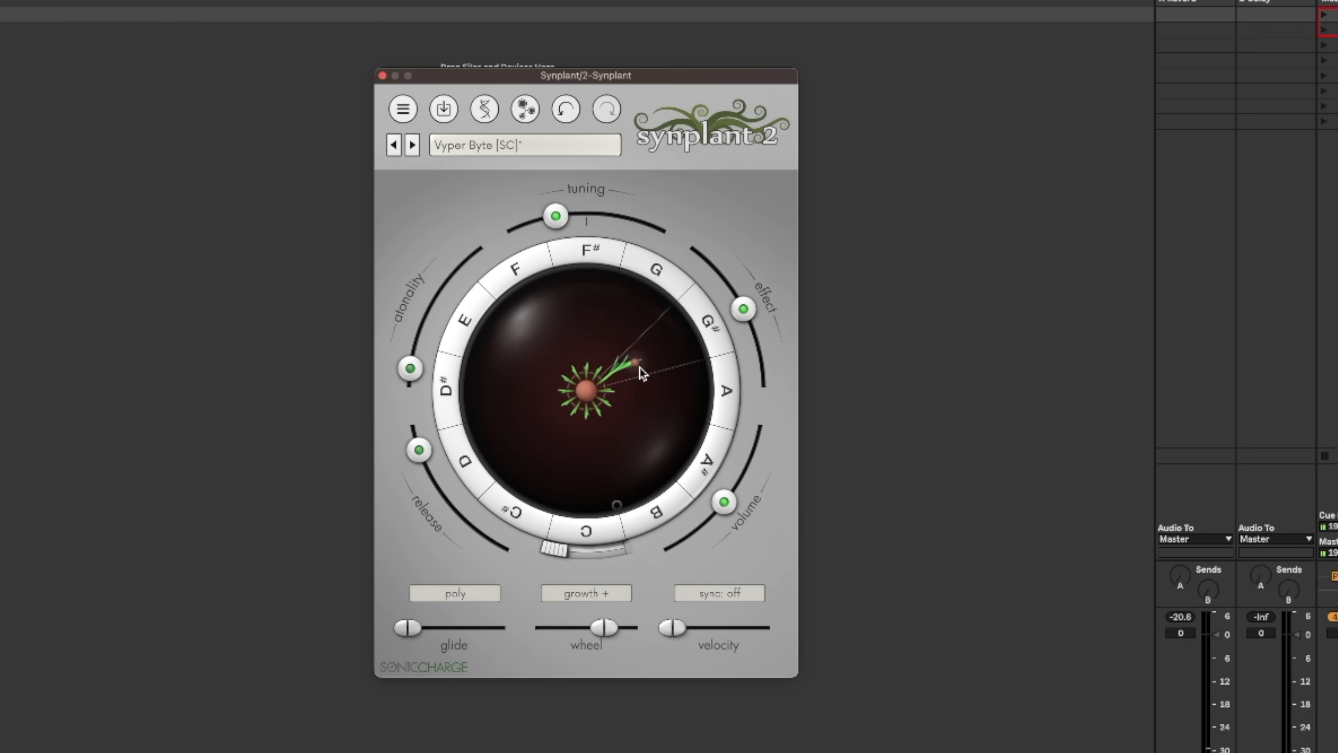
pyautogui.moveTo(572, 365); pyautogui.dragTo(545, 322)
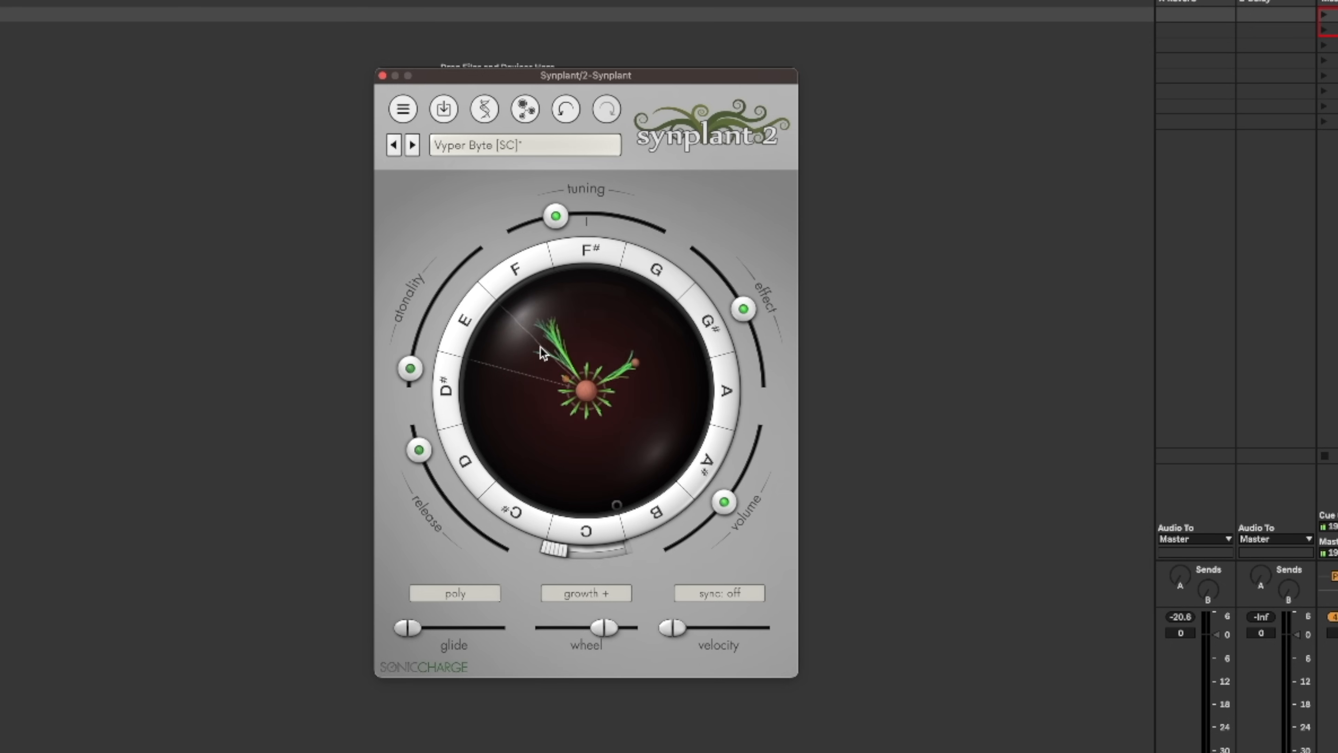
pyautogui.moveTo(543, 352); pyautogui.dragTo(546, 322)
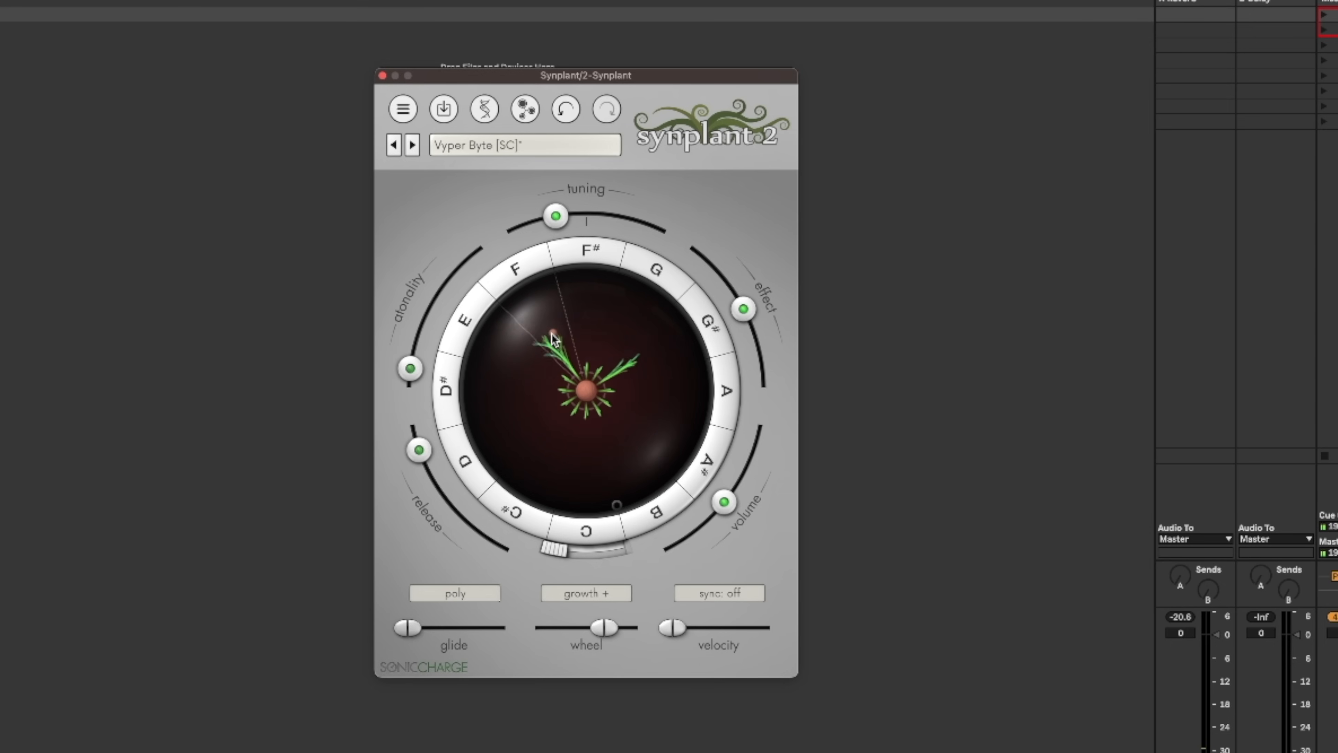
# Readjust the lengths of the G# and F branches of the Vyper Byte plant.
pyautogui.moveTo(641, 368); pyautogui.dragTo(658, 352)
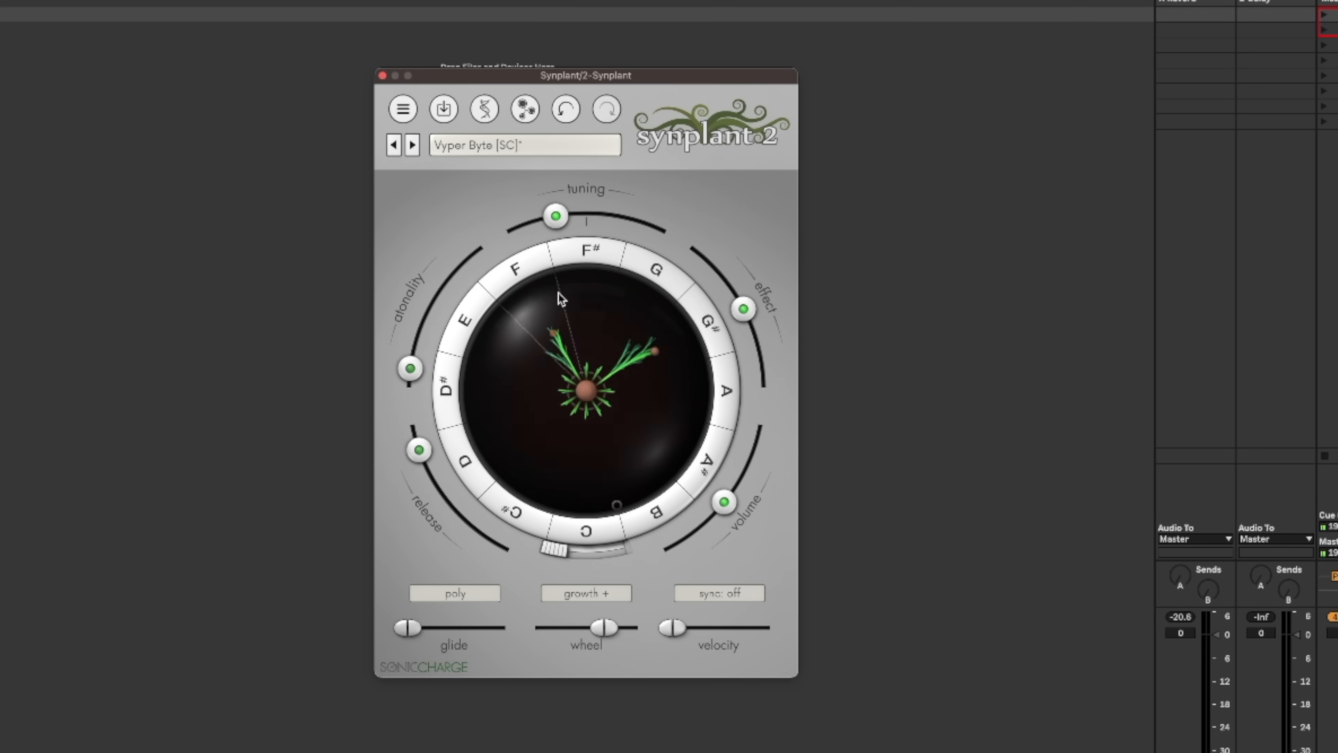
pyautogui.moveTo(550, 331)
pyautogui.mouseDown()
pyautogui.moveTo(537, 303)
pyautogui.moveTo(557, 341)
pyautogui.mouseUp()
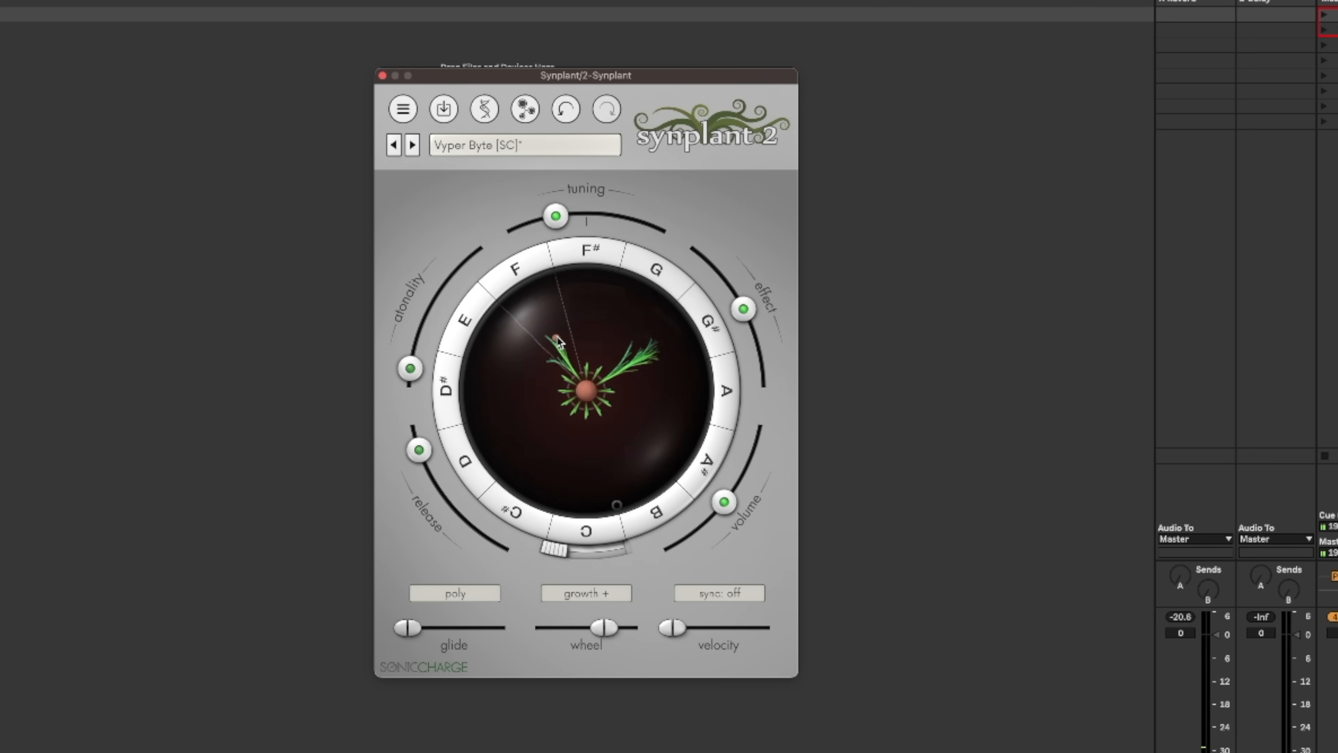
pyautogui.moveTo(657, 350); pyautogui.dragTo(636, 366)
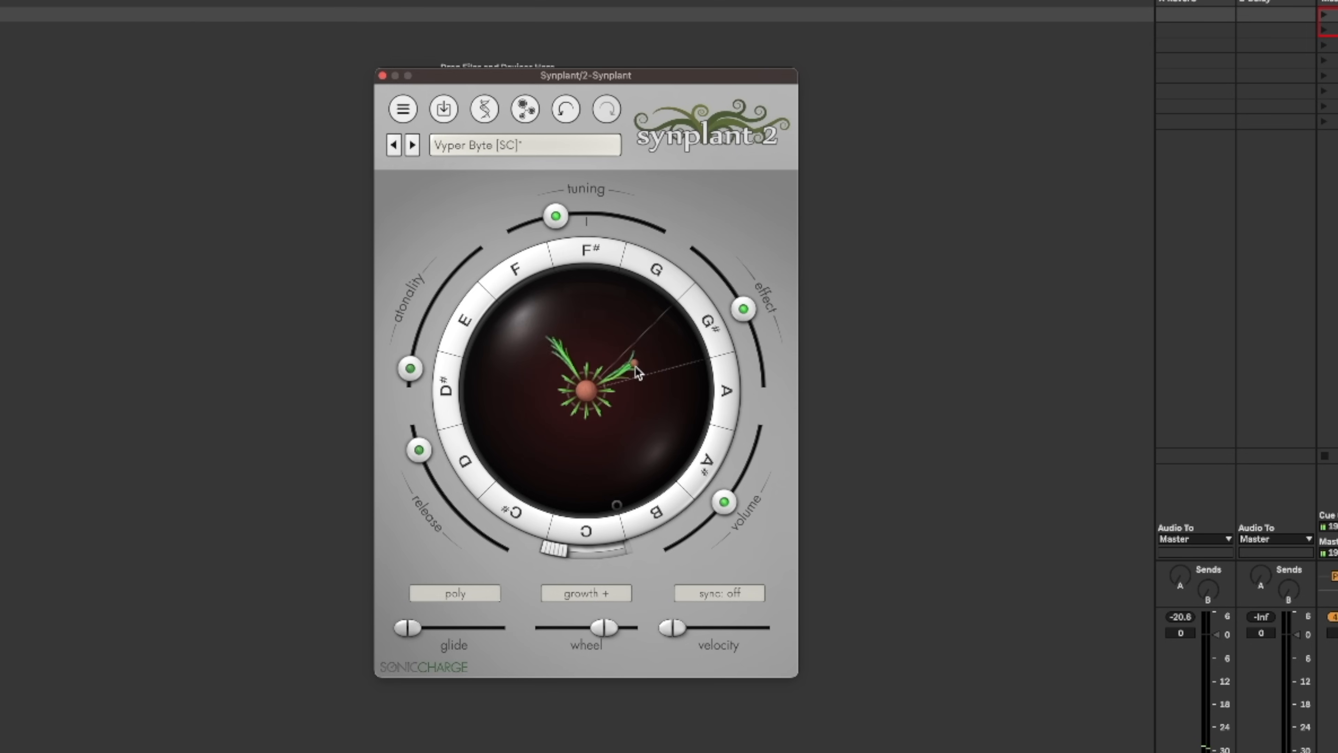
# Grow the F#, G and A branches of the Vyper Byte plant.
pyautogui.moveTo(579, 313); pyautogui.dragTo(579, 302)
pyautogui.moveTo(612, 344); pyautogui.dragTo(615, 337)
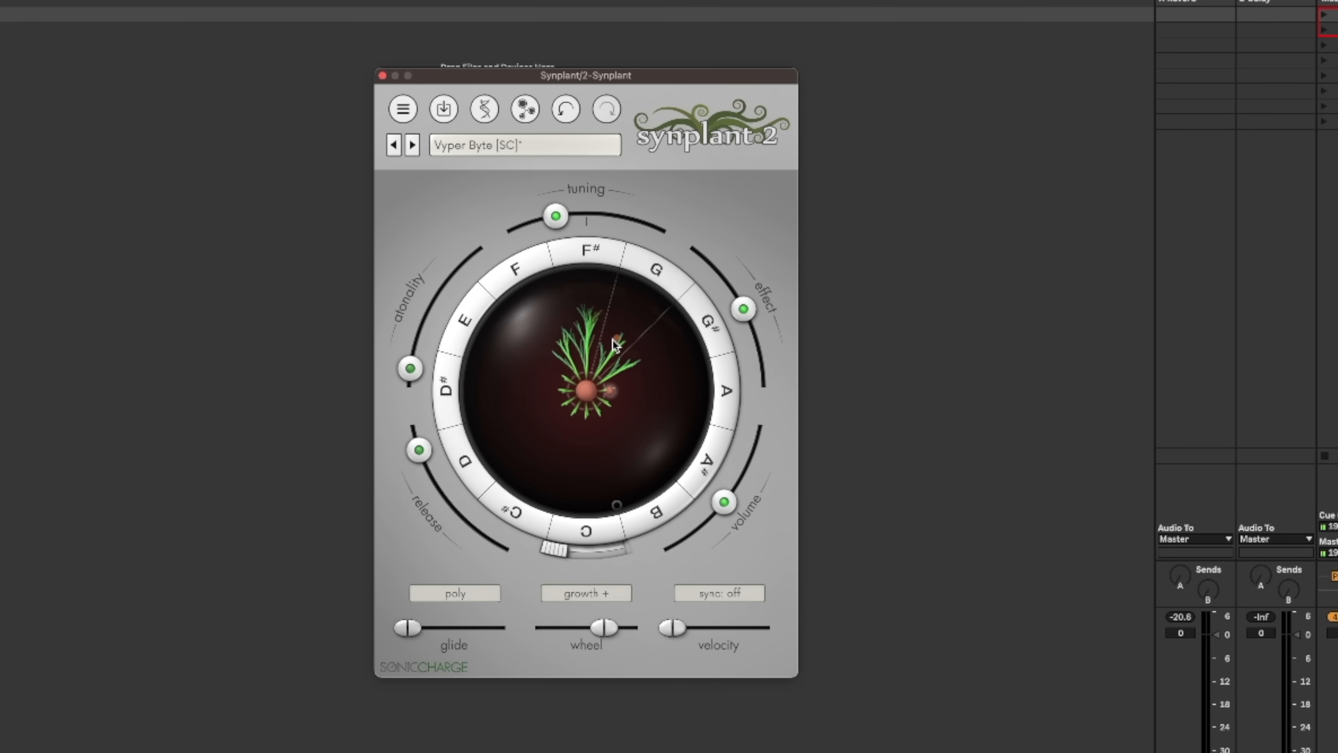
pyautogui.moveTo(613, 333); pyautogui.dragTo(633, 311)
pyautogui.moveTo(635, 402)
pyautogui.mouseDown()
pyautogui.moveTo(674, 392)
pyautogui.moveTo(641, 396)
pyautogui.mouseUp()
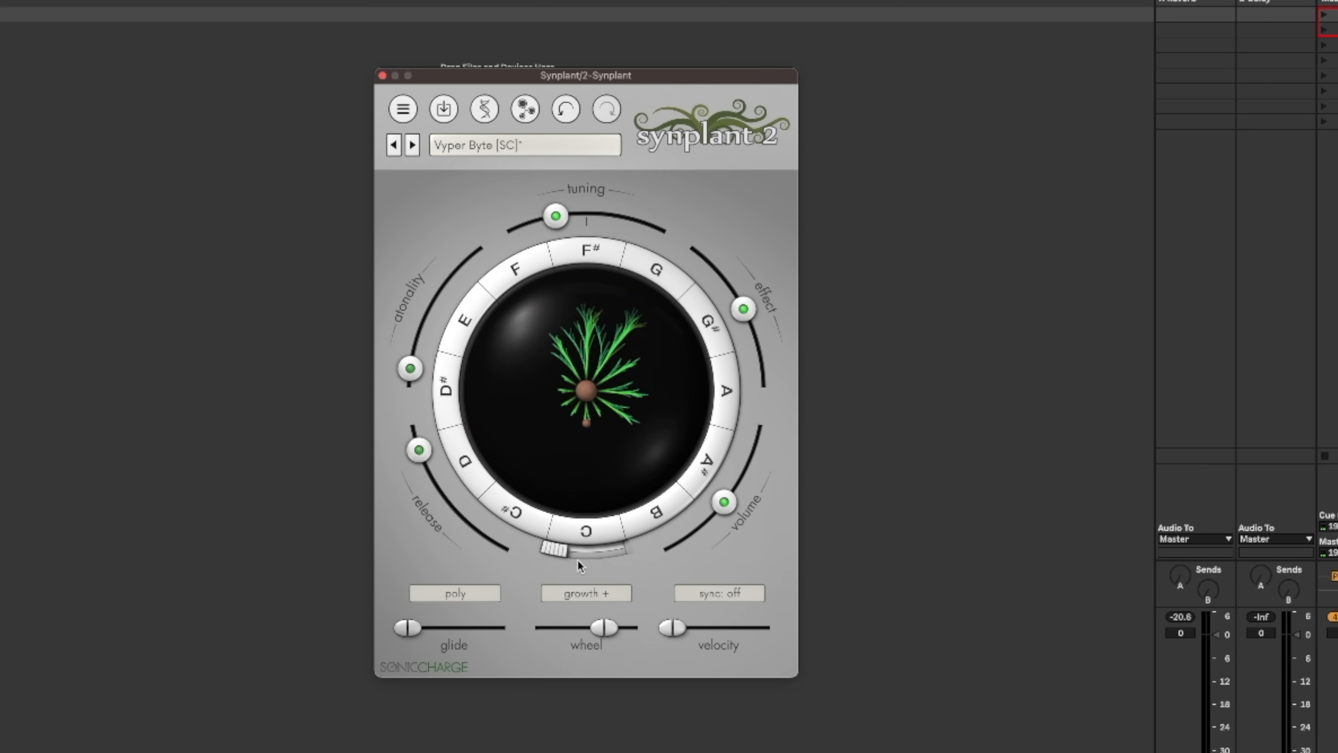
# Switch the branch ring from note mapping to layering and activate the former G# and G branches as layers.
pyautogui.moveTo(557, 550); pyautogui.dragTo(610, 551)
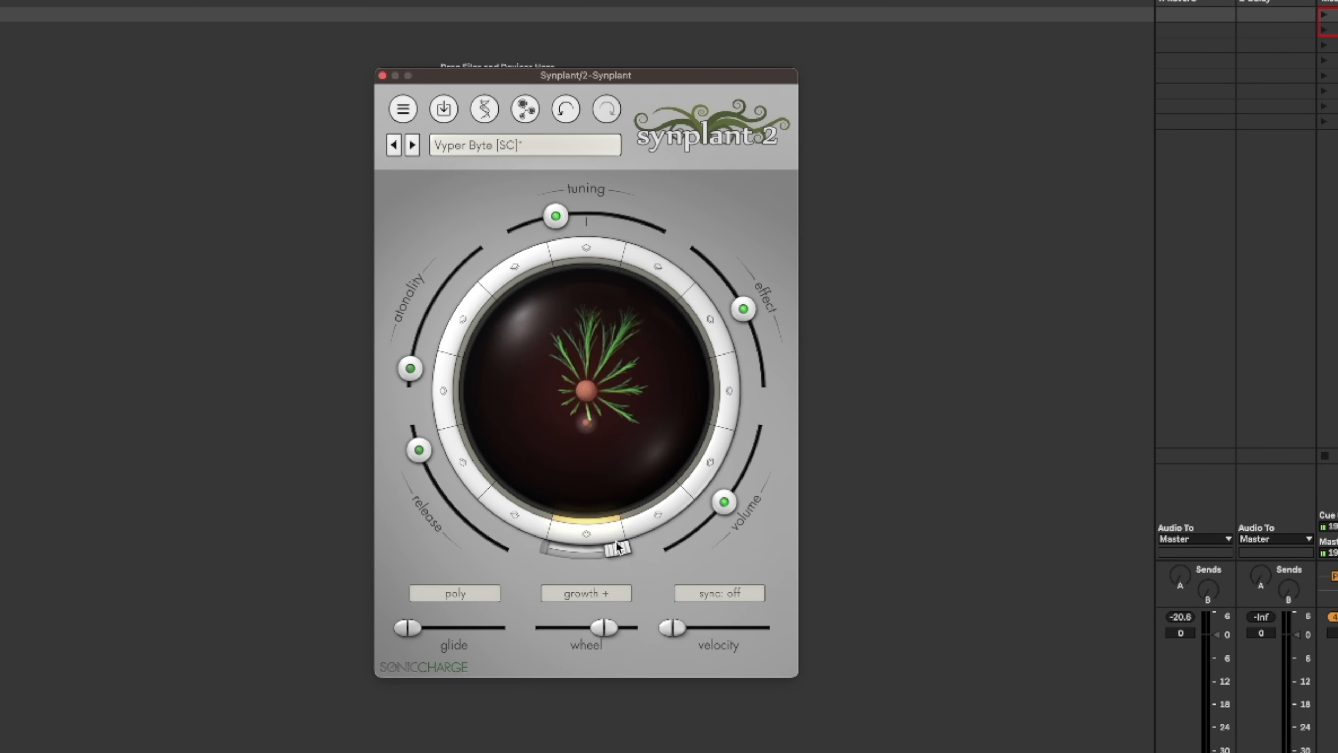
pyautogui.click(723, 330)
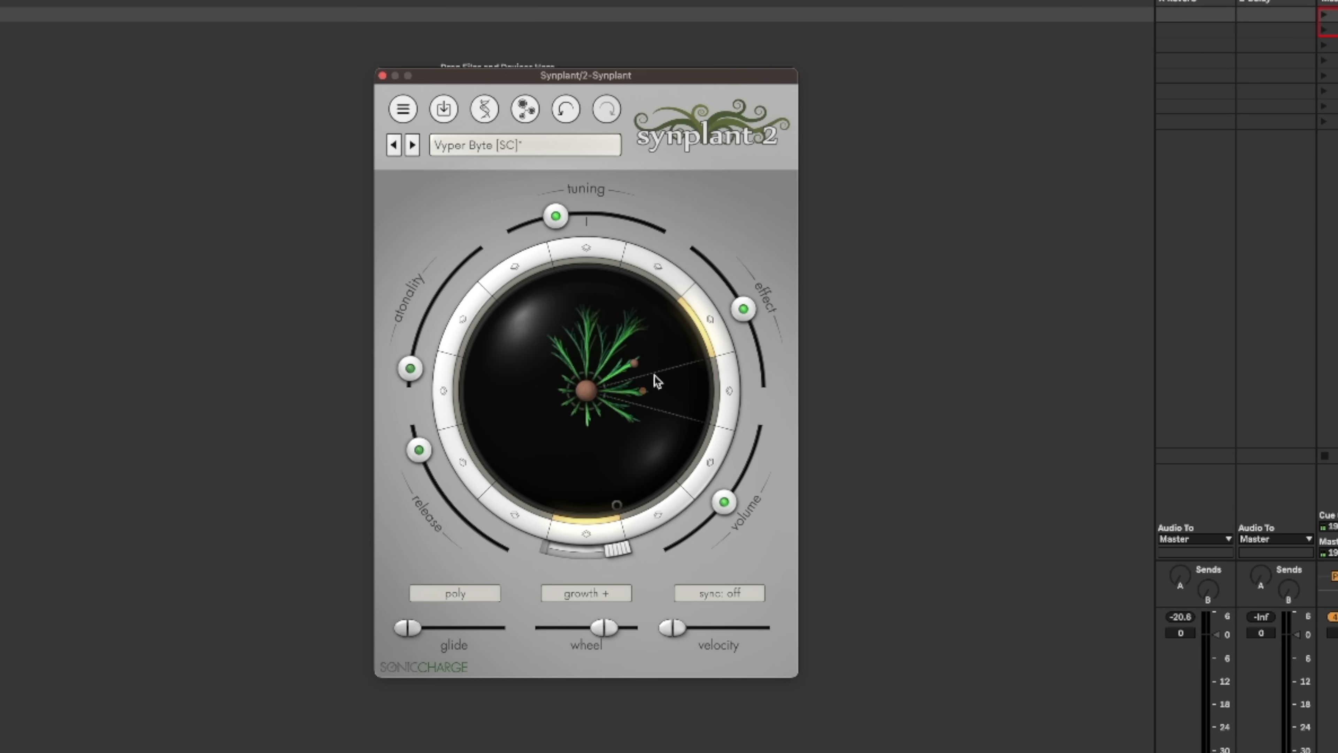
pyautogui.click(648, 270)
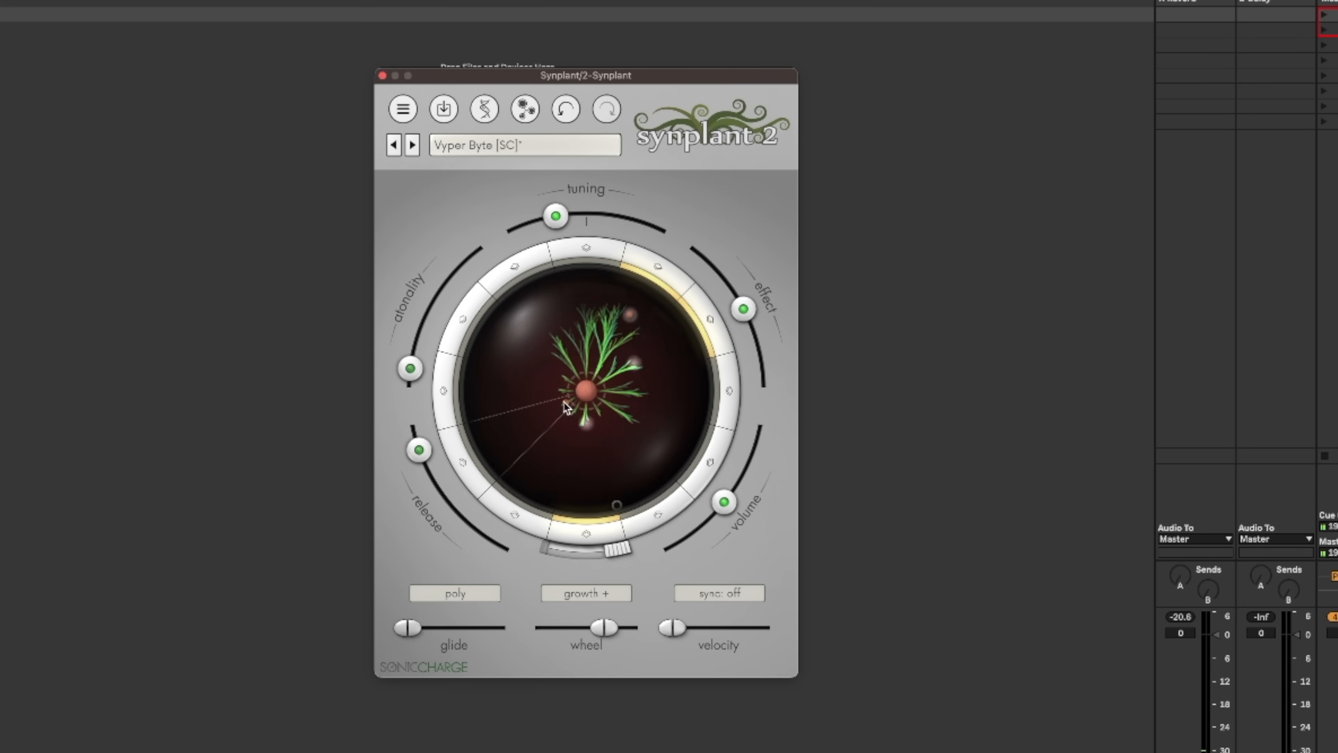
# Look at the Vyper Byte oscillator genes and the Genopatch view, and return to the plant.
pyautogui.click(484, 111)
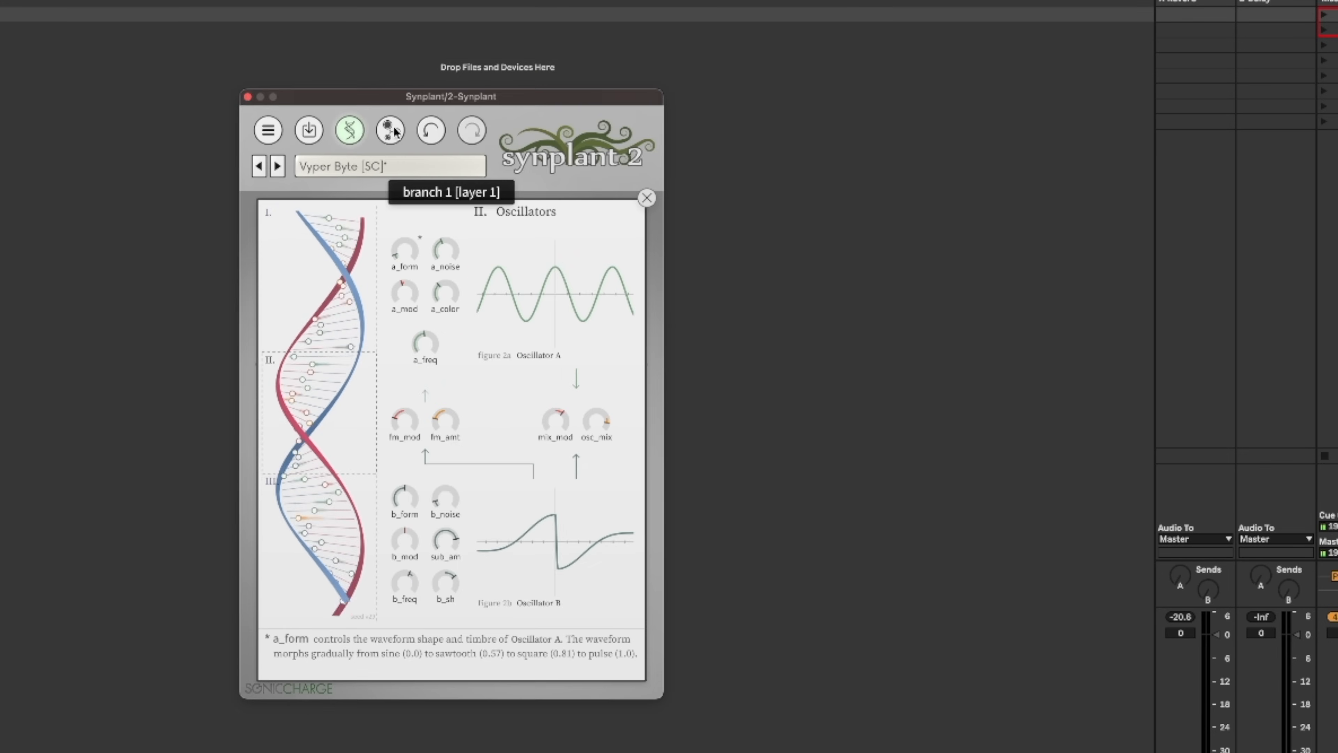
pyautogui.click(393, 131)
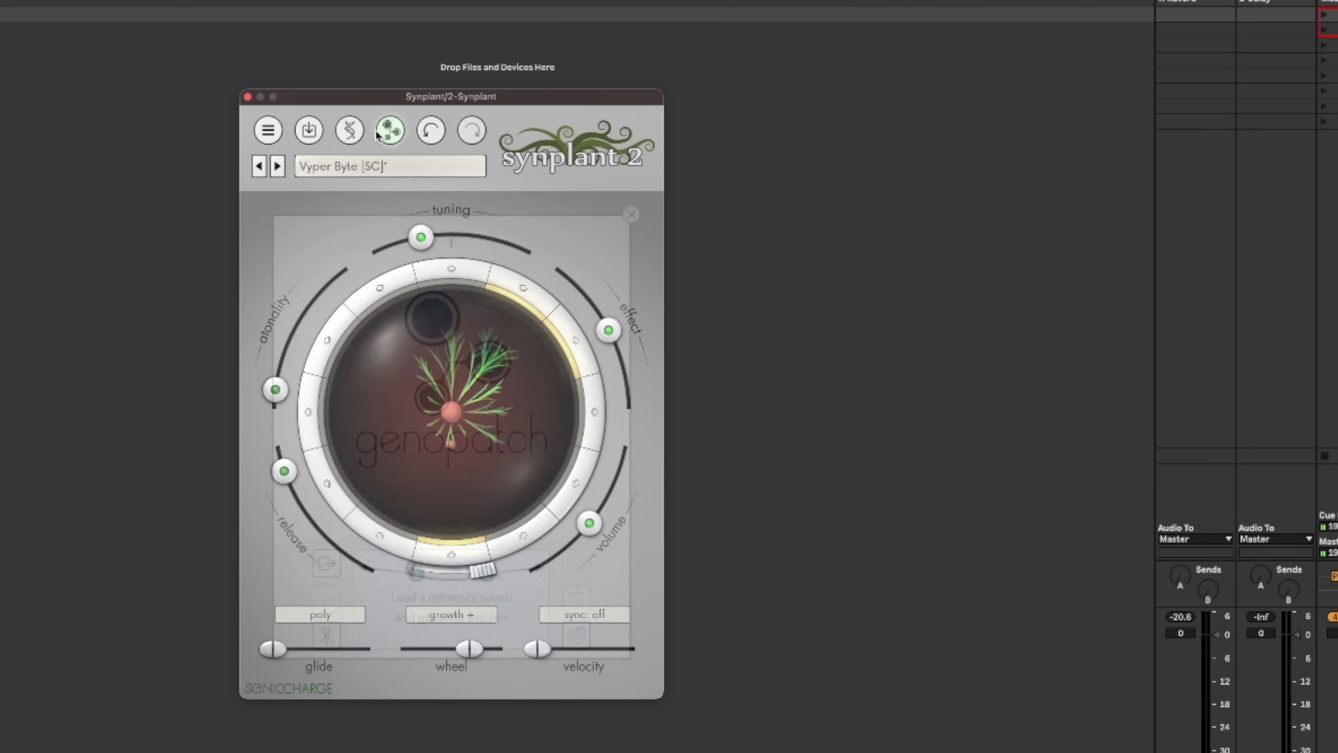
pyautogui.click(646, 200)
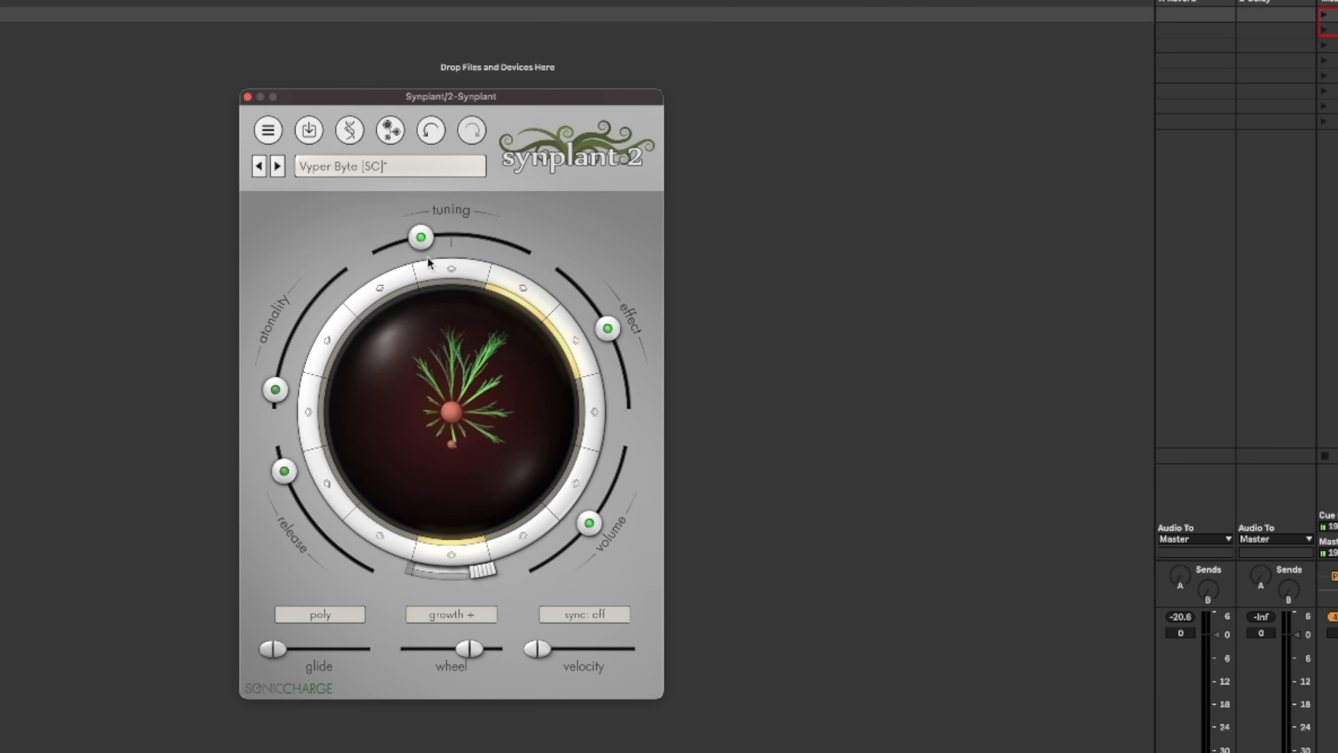
# Centre the tuning, turn the atonality down to minimum, and raise the glide to maximum.
pyautogui.moveTo(422, 240); pyautogui.dragTo(446, 248)
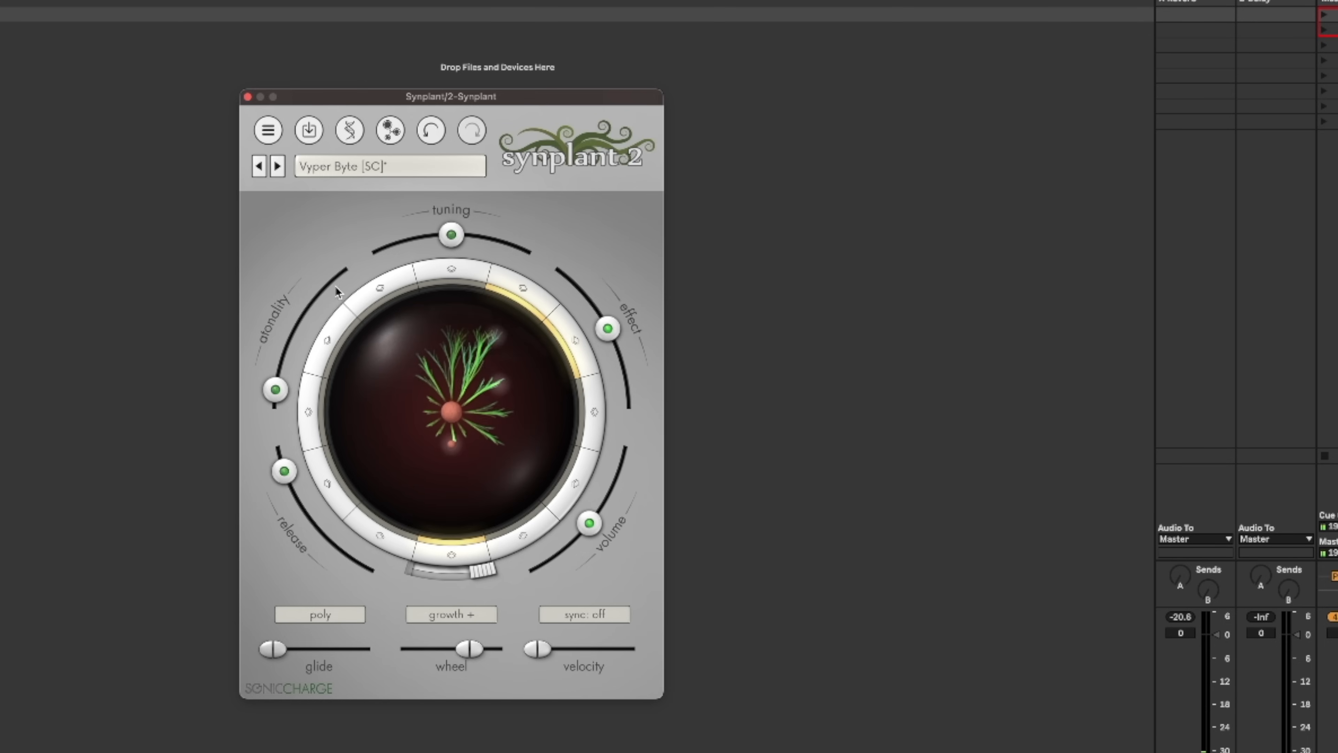
pyautogui.moveTo(285, 388); pyautogui.dragTo(328, 308)
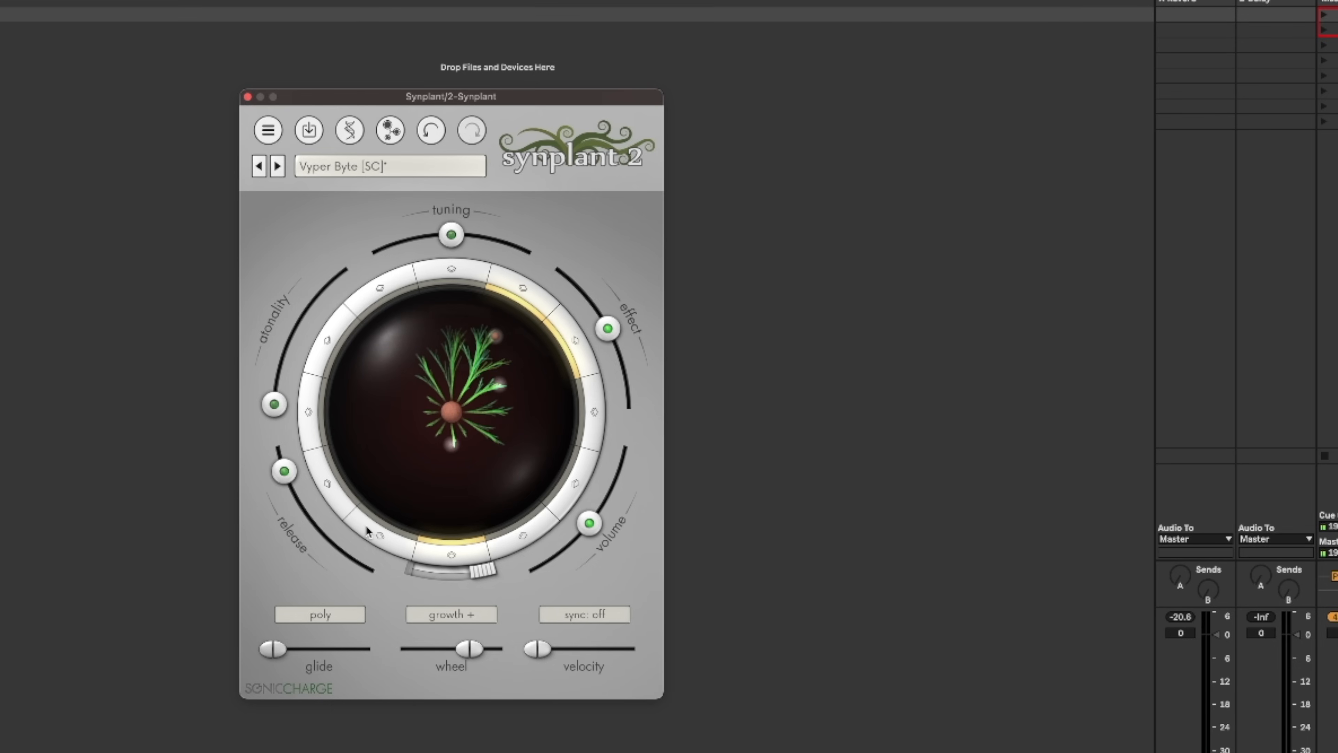
pyautogui.moveTo(552, 650)
pyautogui.mouseDown()
pyautogui.moveTo(585, 653)
pyautogui.moveTo(538, 649)
pyautogui.mouseUp()
pyautogui.moveTo(272, 649); pyautogui.dragTo(364, 648)
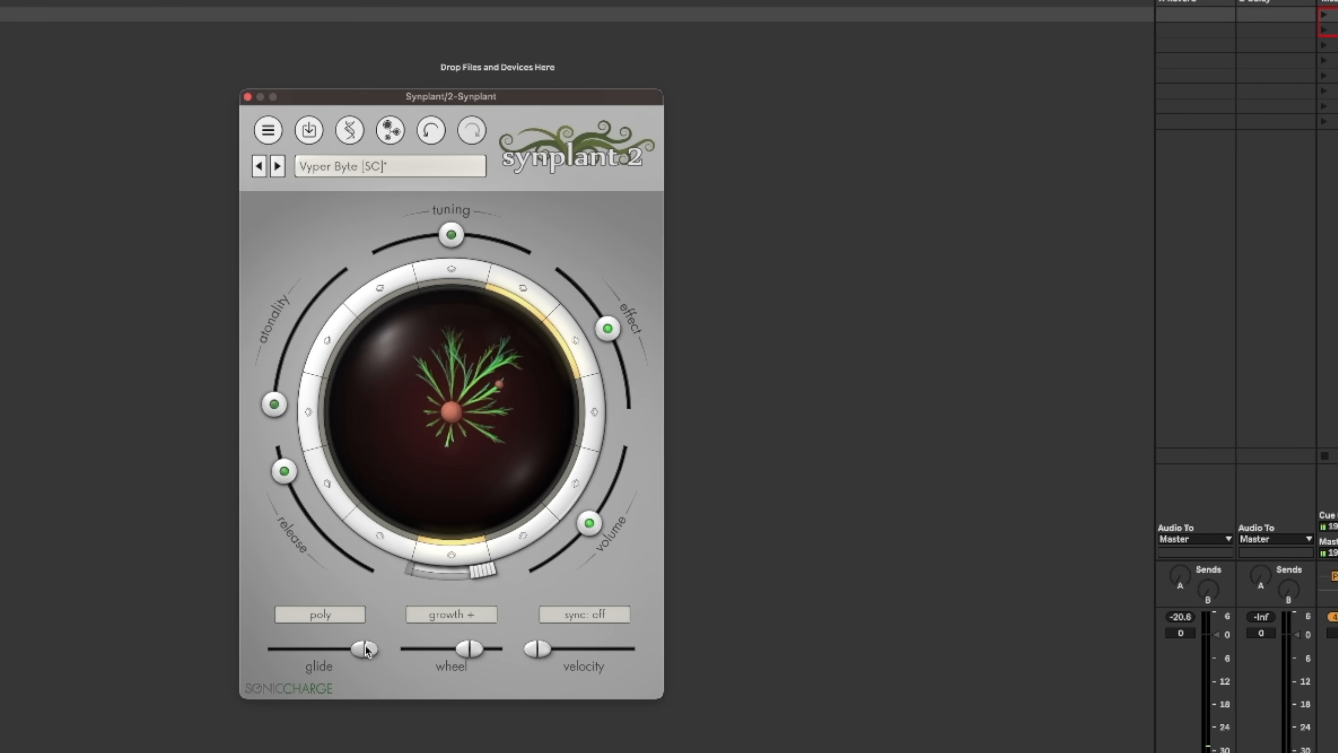
pyautogui.moveTo(365, 651)
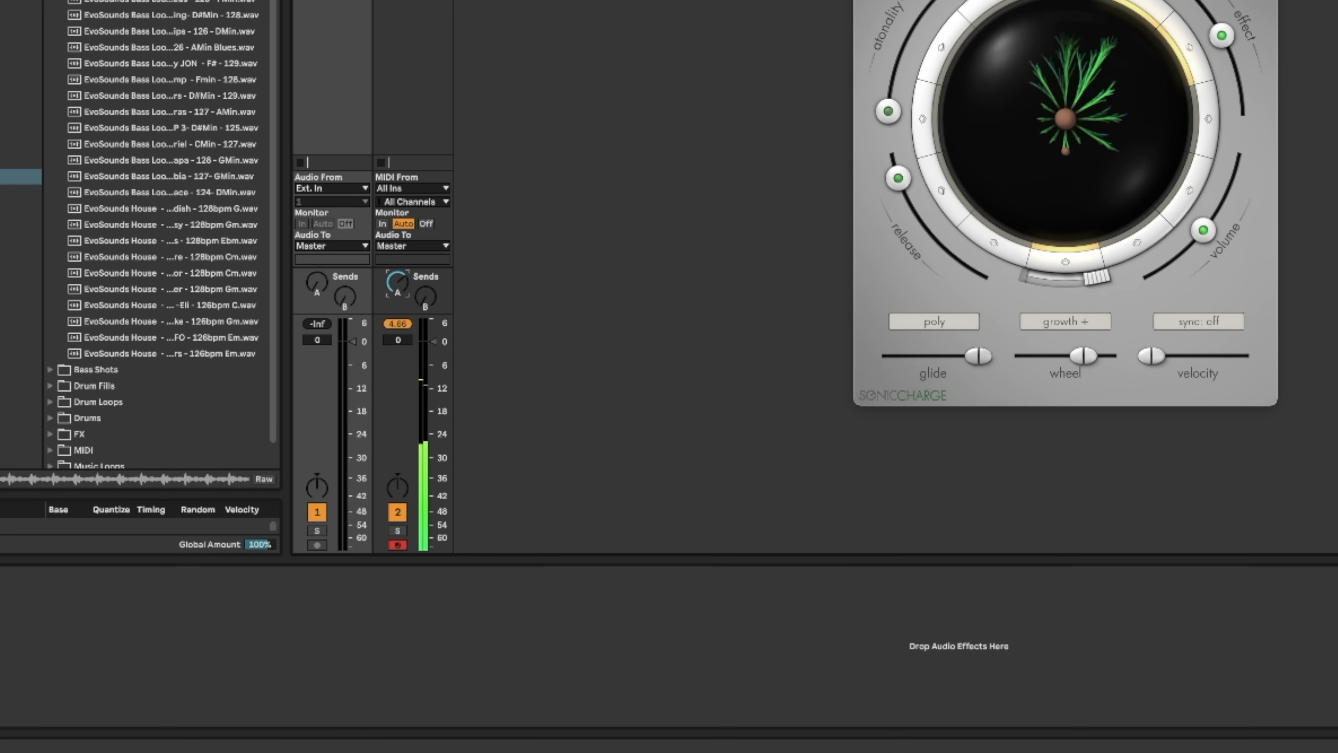
# Show the MIDI clip's piano roll in Live and bring the C2 to C4 note range into view.
pyautogui.hotkey('shift', 'Tab')
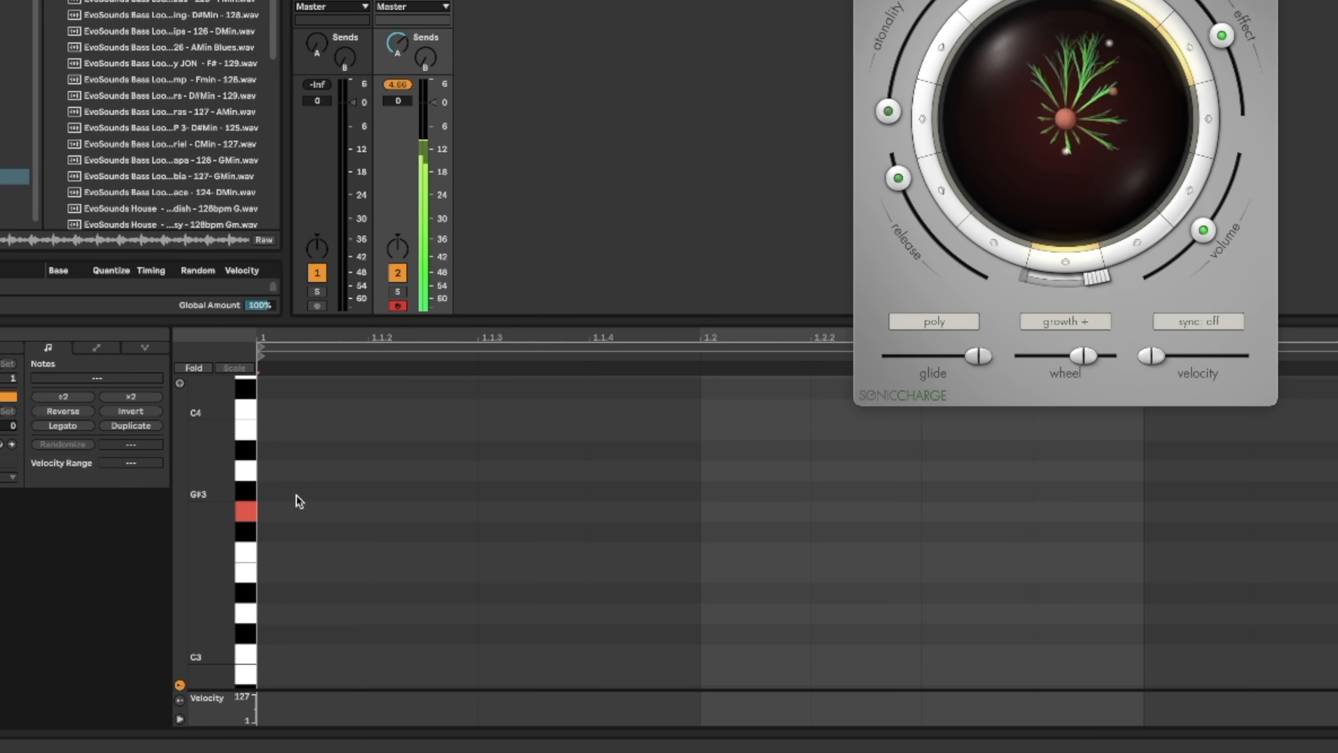
pyautogui.moveTo(211, 551); pyautogui.dragTo(179, 553)
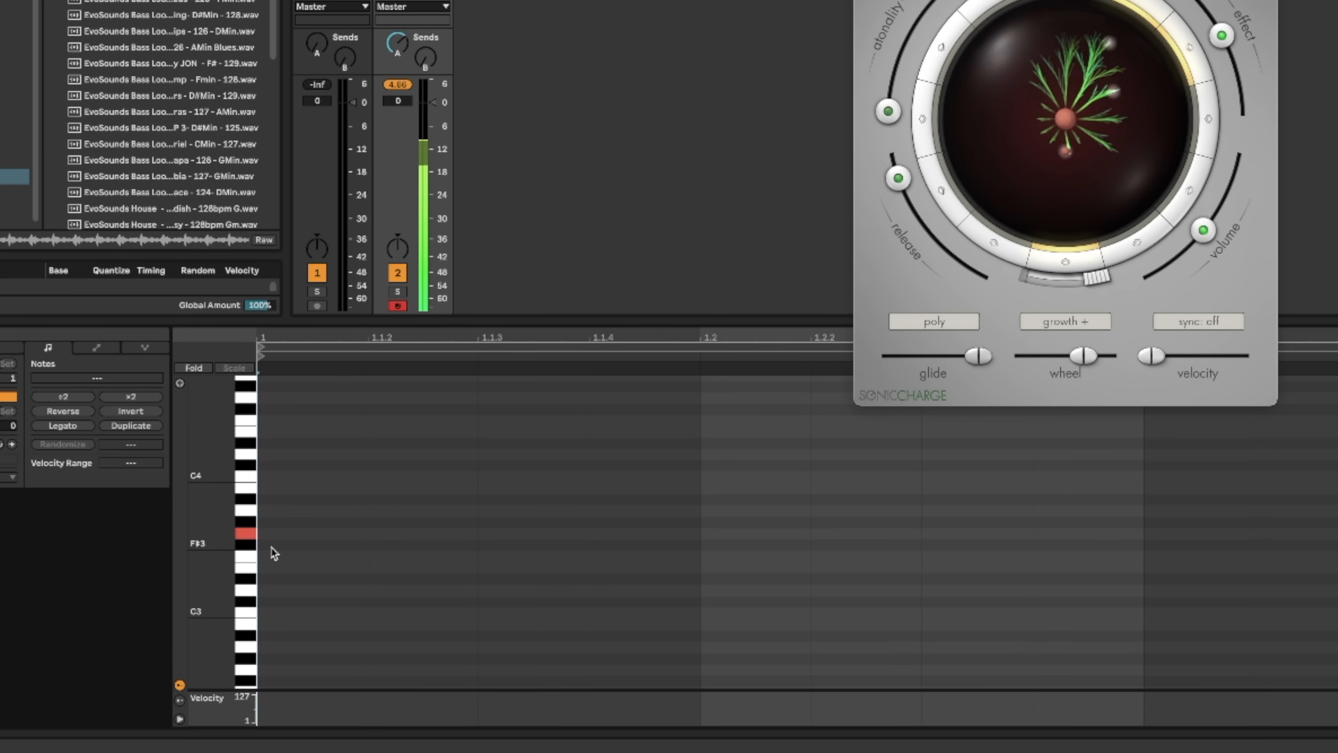
pyautogui.scroll(-3, 275, 552)
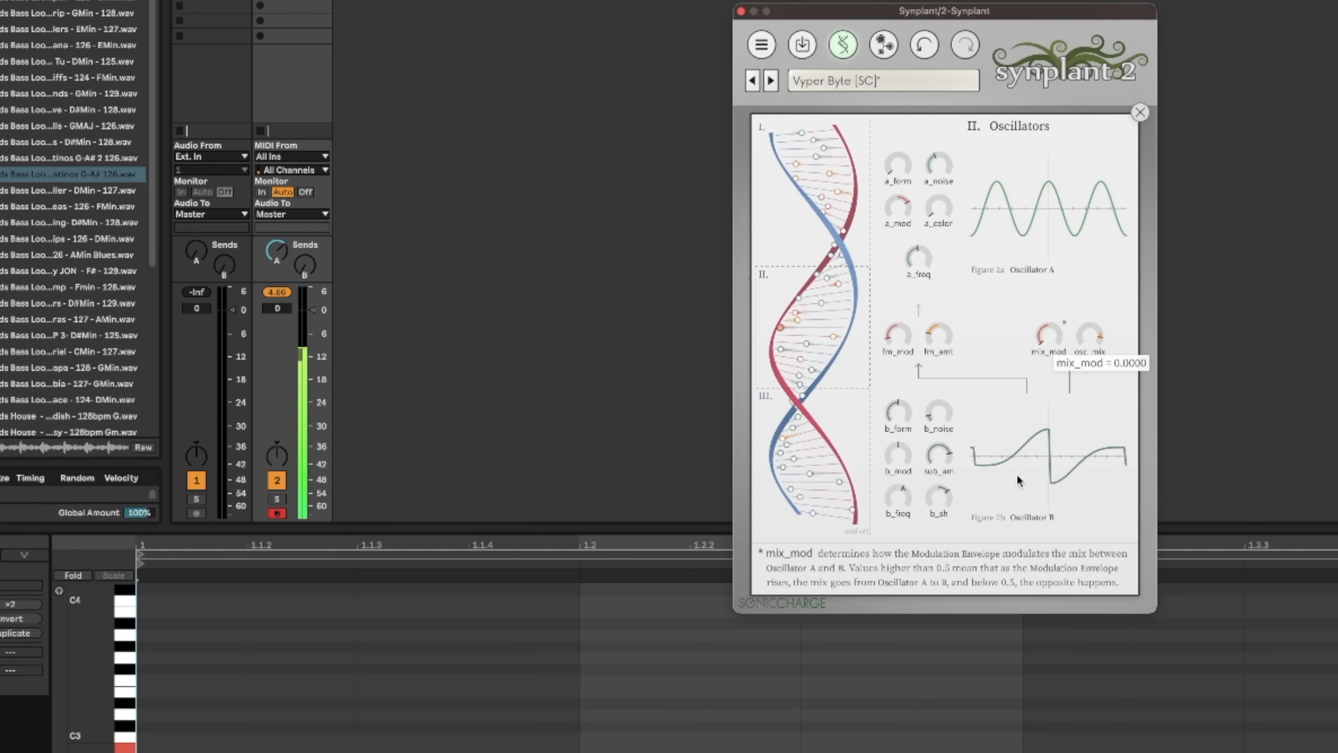
# Set the mix_mod gene to 0.3355 and lower the b_noise gene of Oscillator B.
pyautogui.moveTo(1017, 474); pyautogui.dragTo(1045, 385)
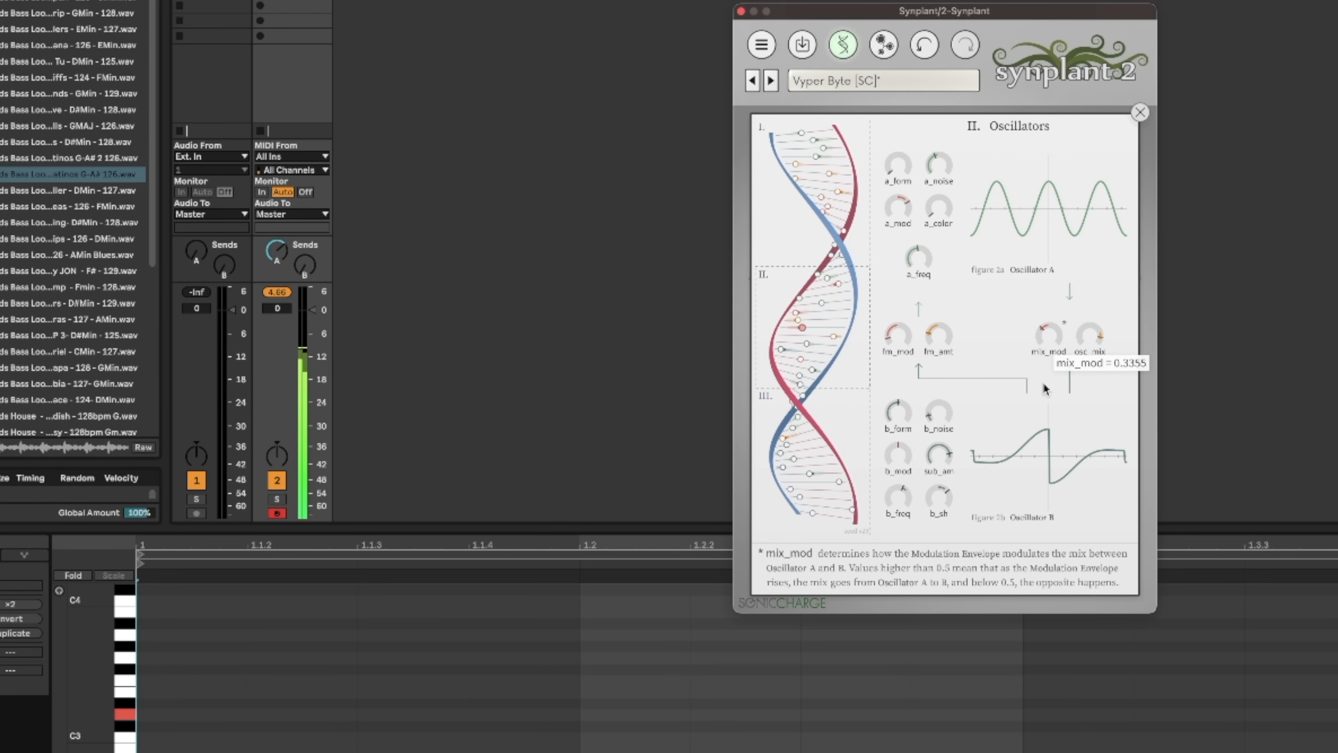
pyautogui.moveTo(938, 407); pyautogui.dragTo(924, 514)
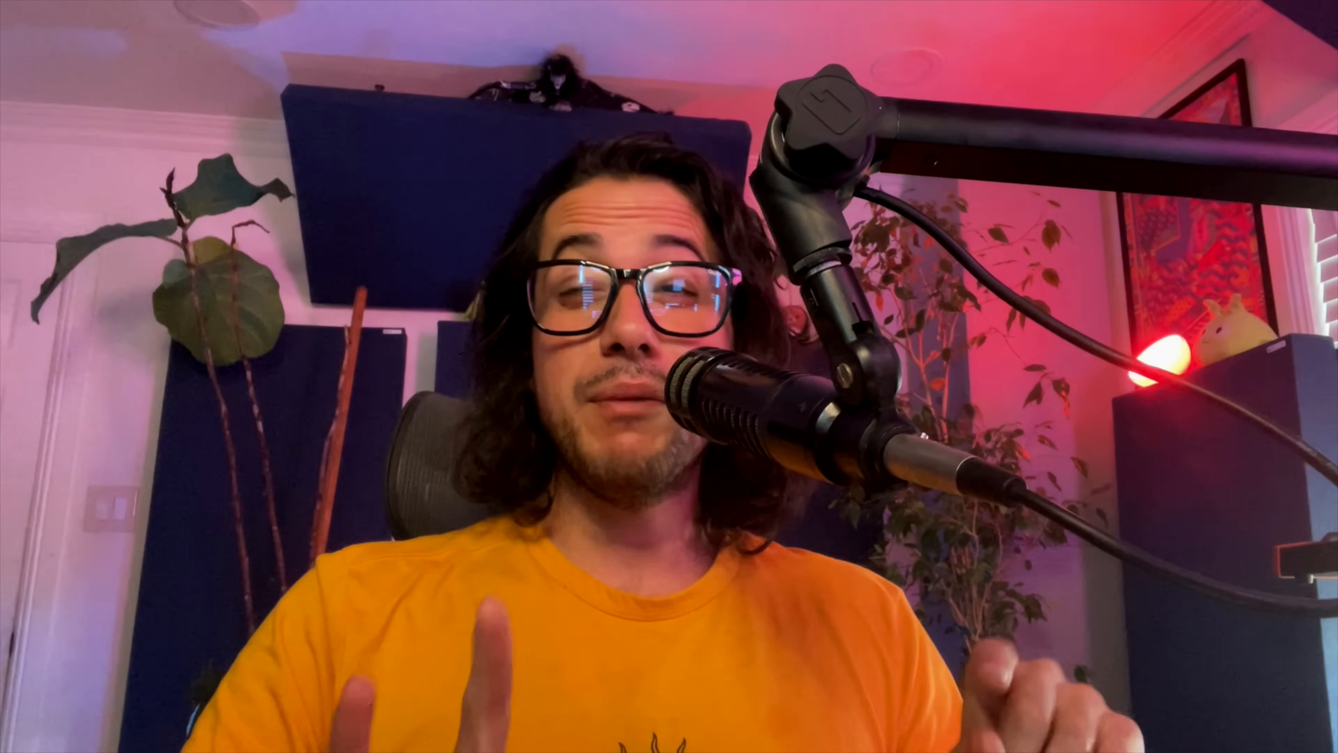